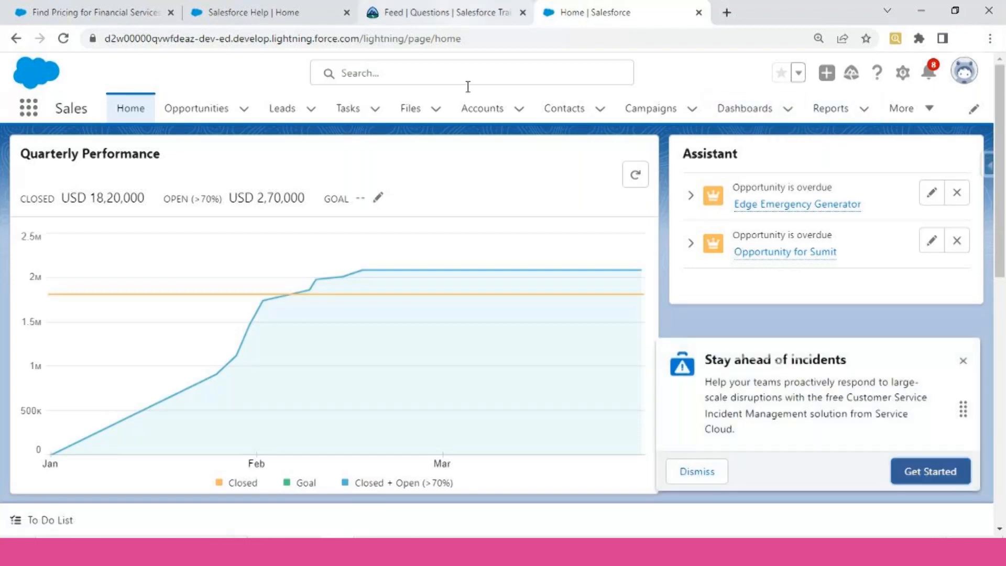
Dismiss the "Stay ahead of incidents" prompt on the Sales home page.
click(963, 360)
click(422, 12)
click(603, 12)
Switch to the presentation to view the Salesforce Features slide, and return to the Salesforce browser window.
click(447, 550)
click(481, 500)
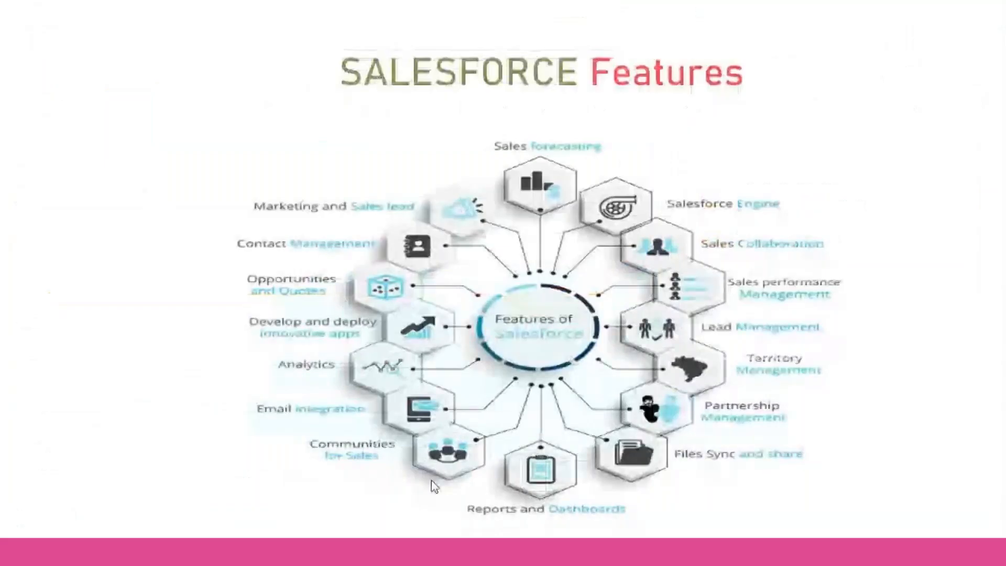
key(alt+Tab)
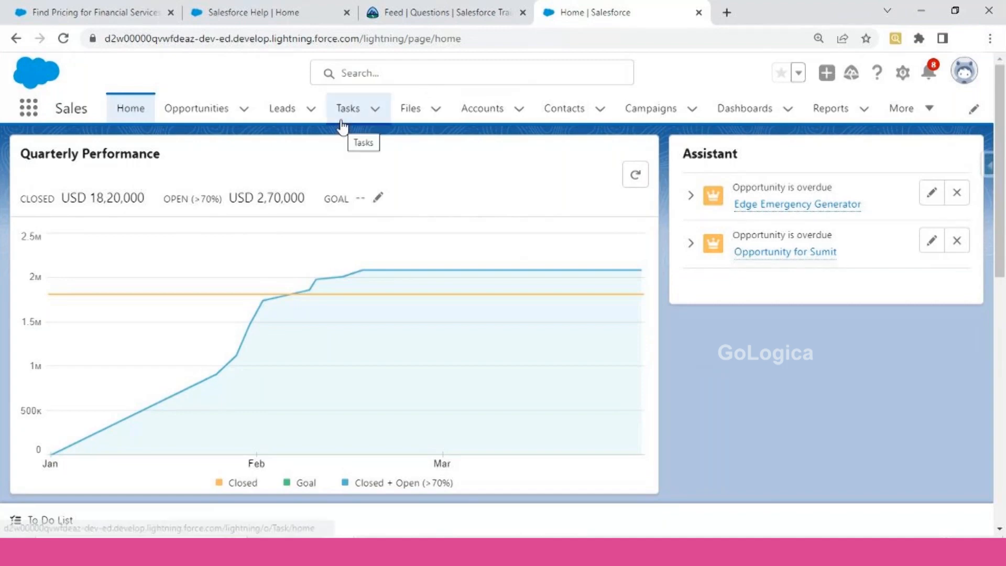
Go to Contacts, look through the fields of a blank New Contact form, and close it without saving.
click(561, 114)
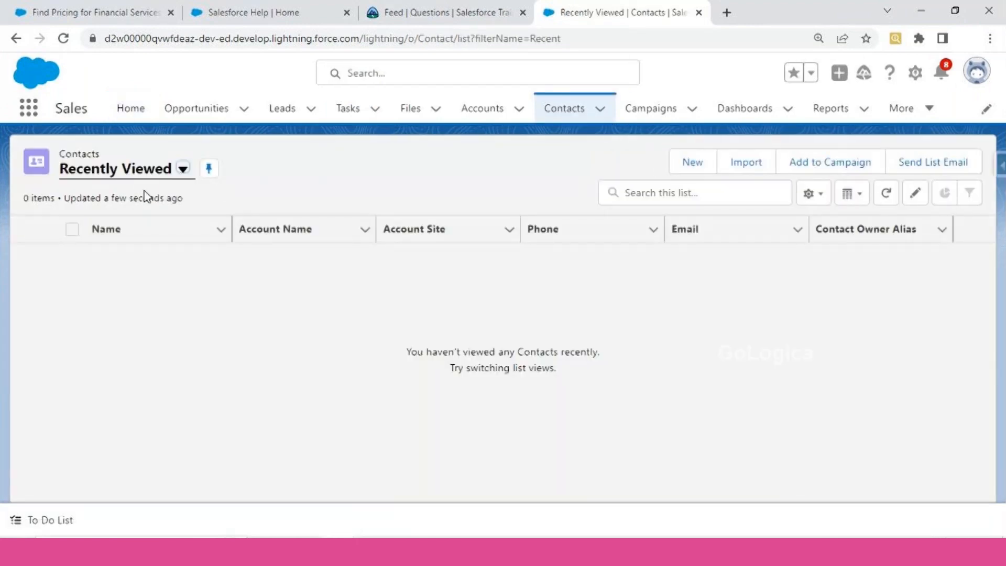
click(693, 164)
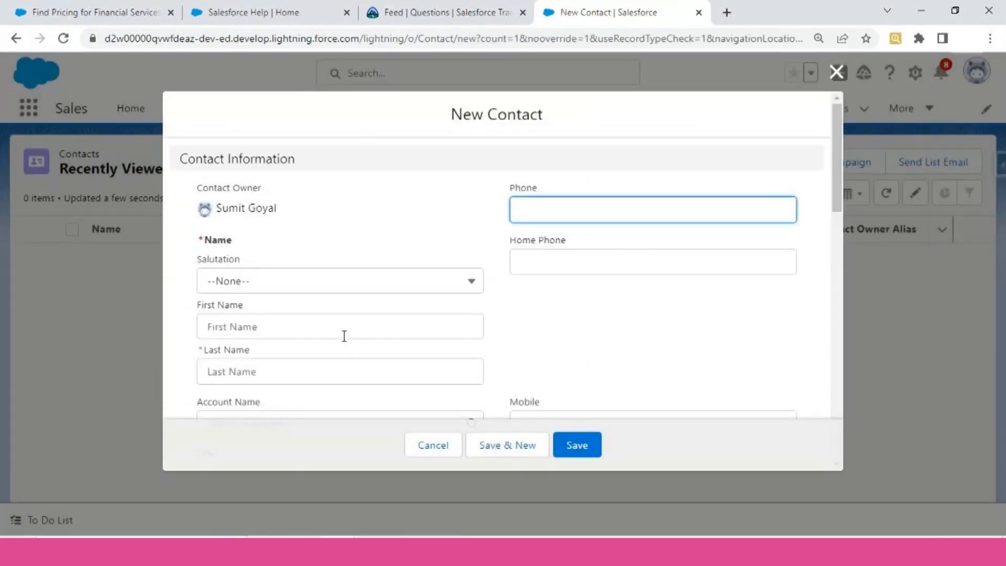
scroll(343, 338, down, 3)
scroll(344, 336, down, 3)
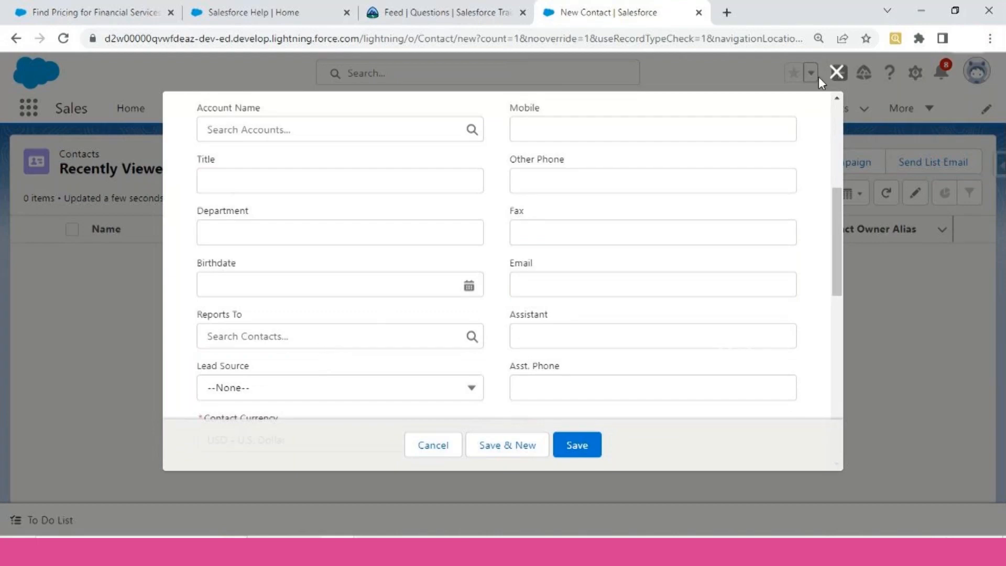
click(836, 73)
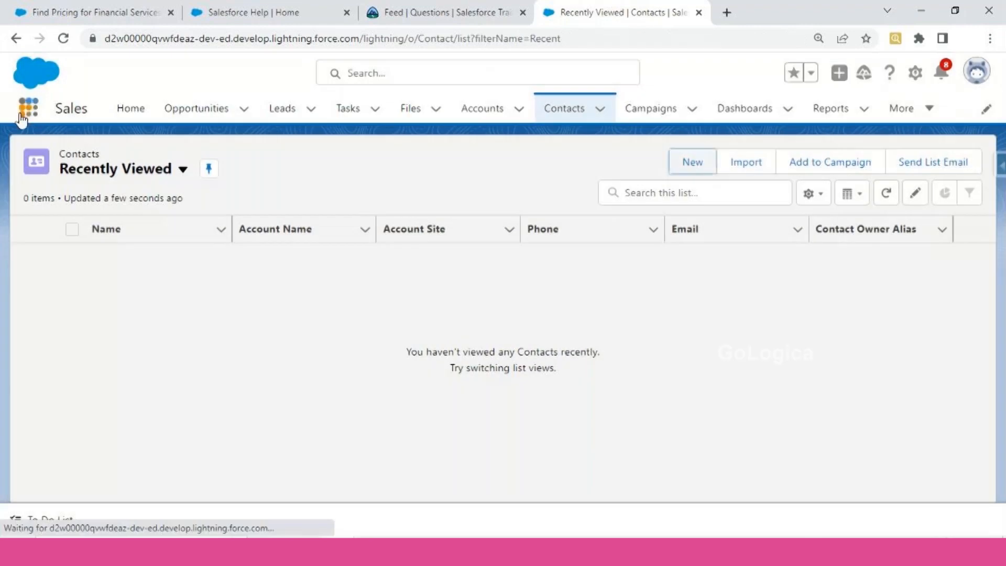
Search the available apps for "hr", open HR Recruitment in a new browser tab, and highlight its app name.
click(29, 107)
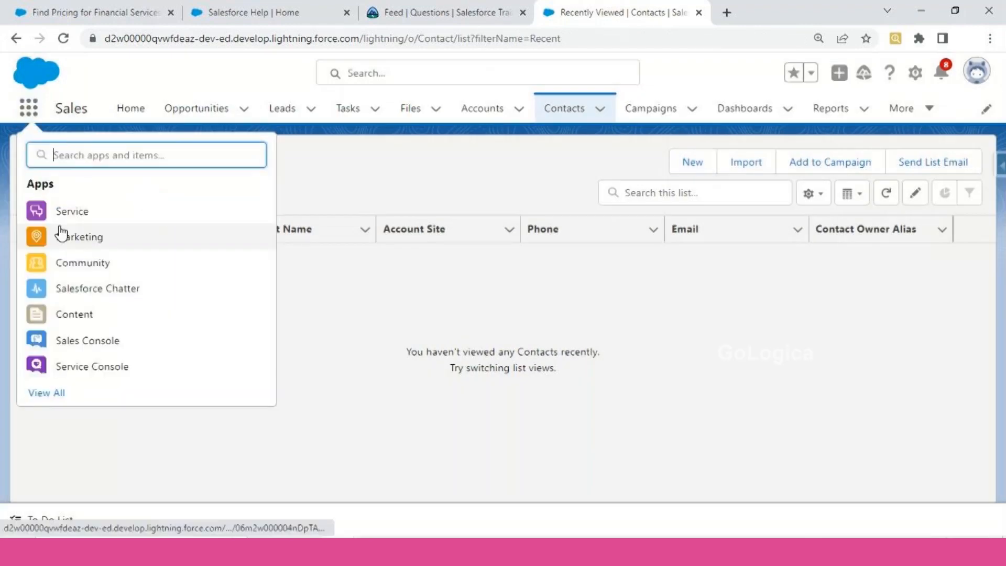
text(hr)
right_click(103, 220)
click(136, 227)
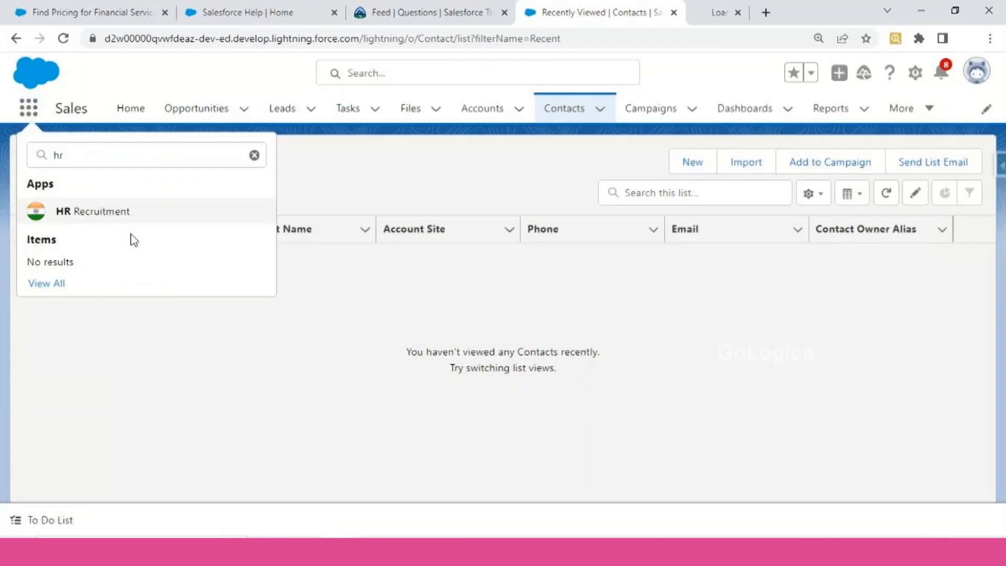
click(712, 8)
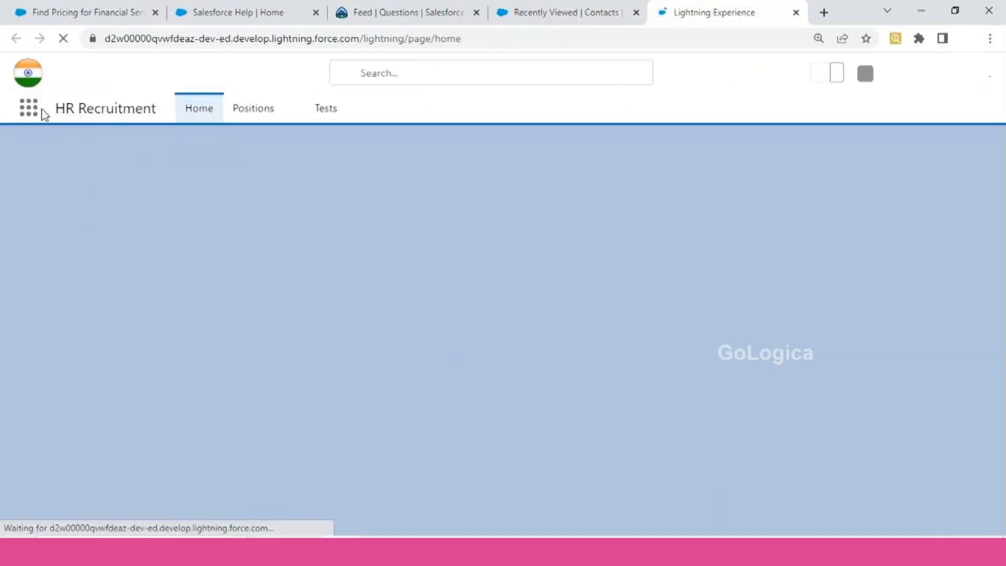
drag(56, 108, 147, 109)
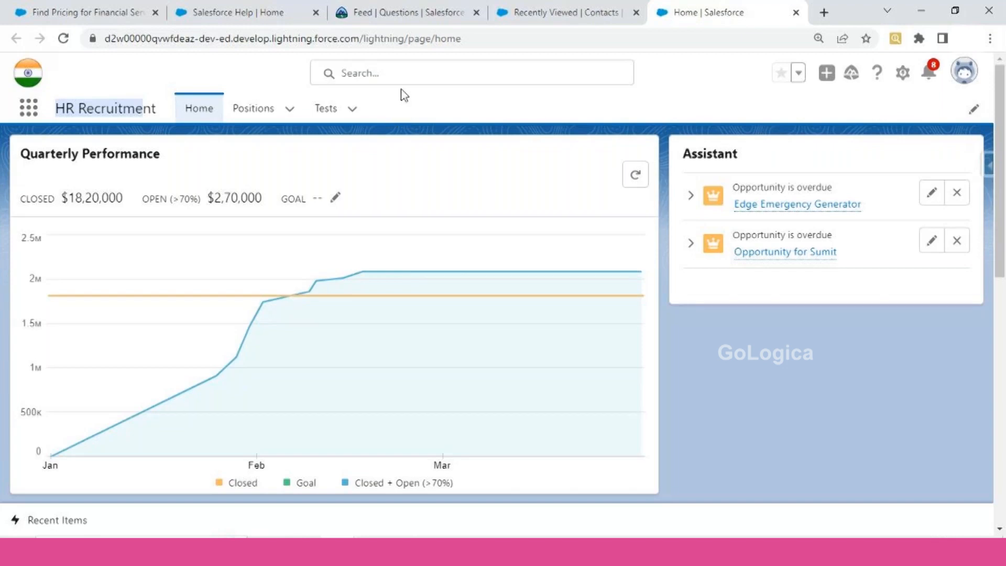
Go to Positions, view the blank New Position form, and close it without saving.
click(263, 110)
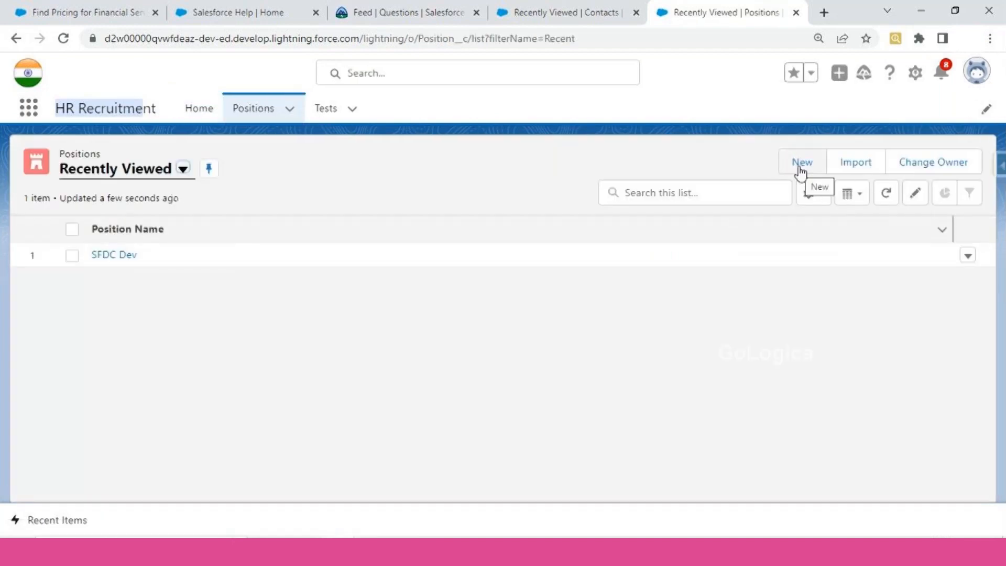
click(799, 168)
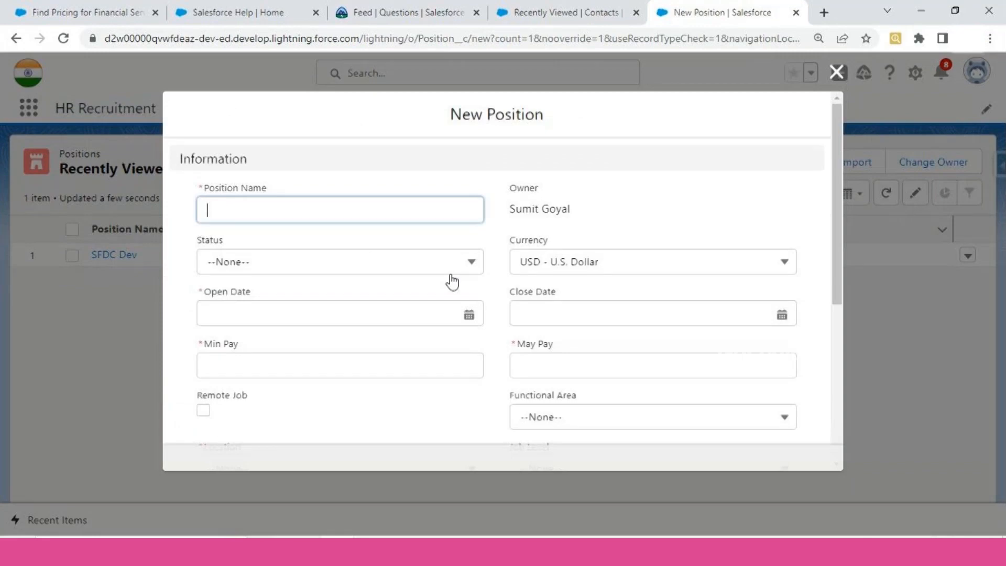
click(452, 212)
click(629, 189)
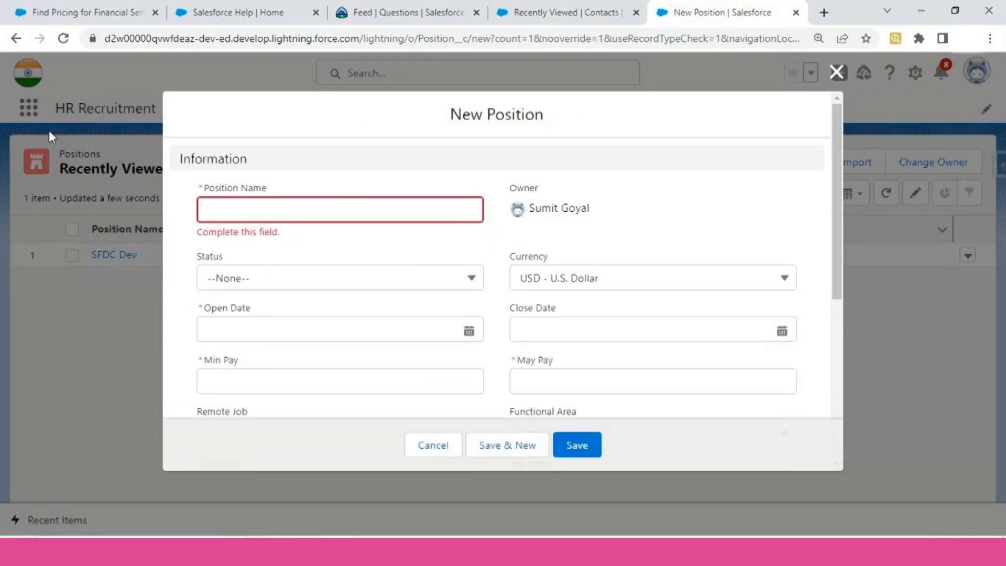
click(837, 72)
Highlight the HR Recruitment app name, examine the New Position form down to Job Responsibilities, and close it unsaved.
drag(55, 109, 160, 110)
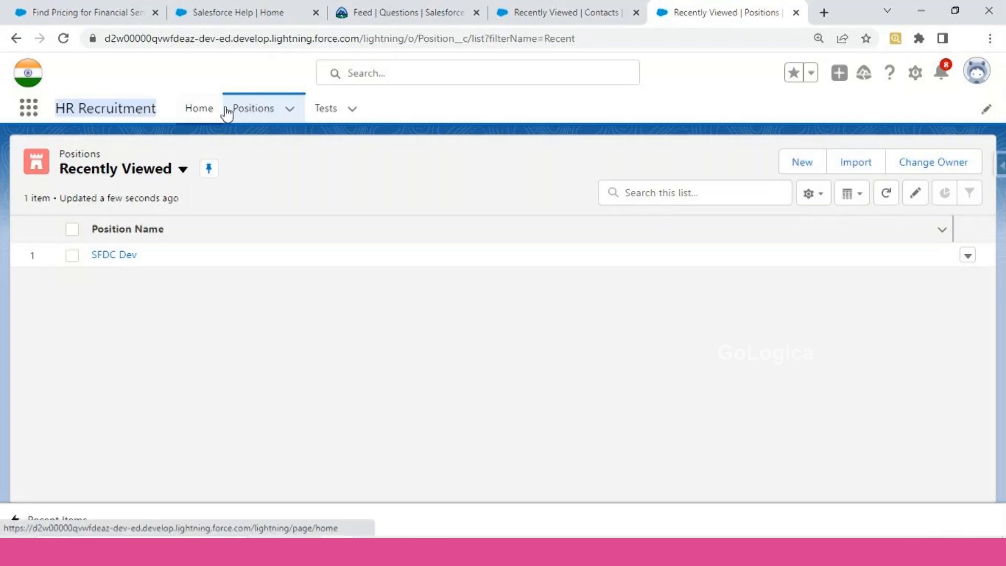
click(795, 167)
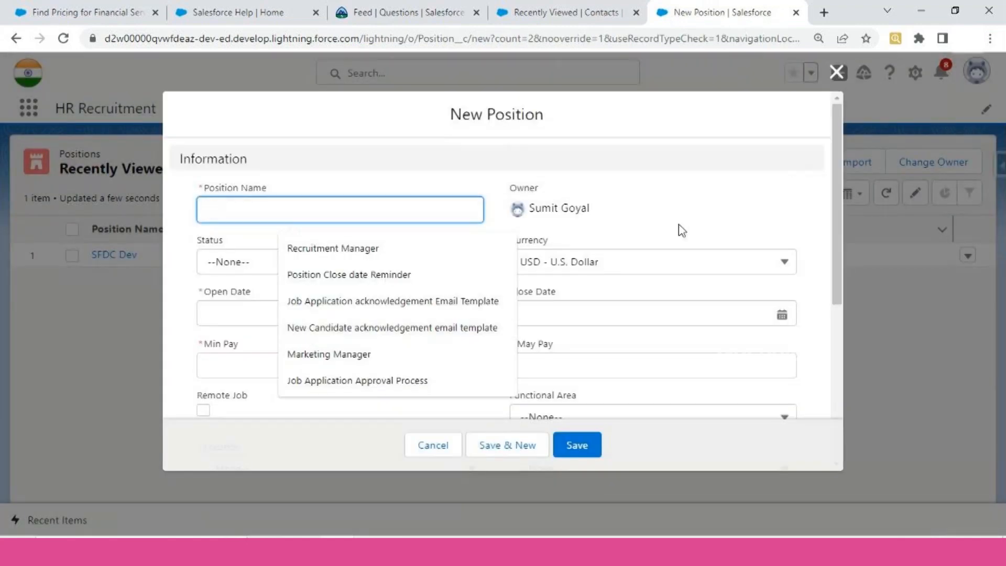
click(679, 225)
scroll(541, 414, down, 5)
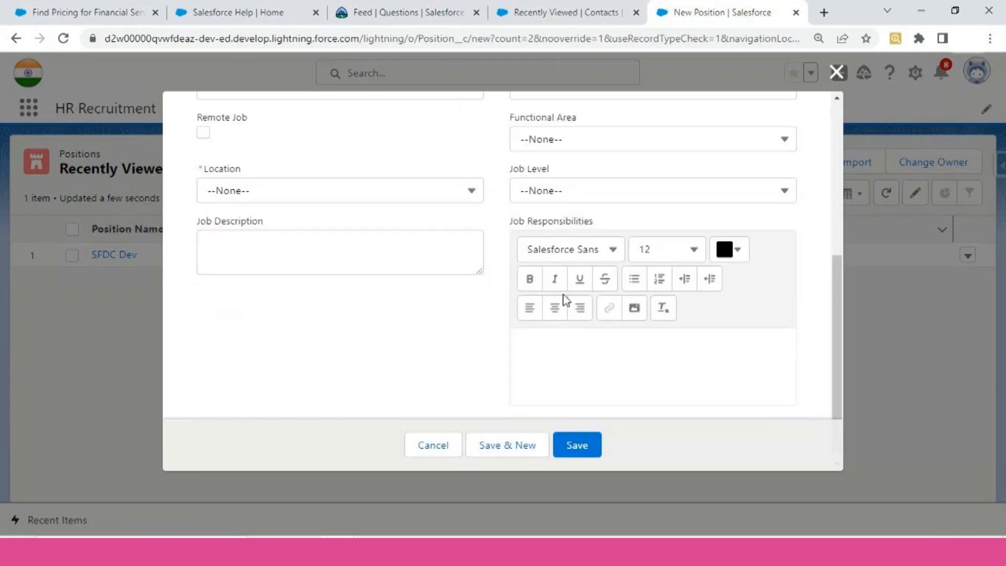
scroll(566, 300, up, 2)
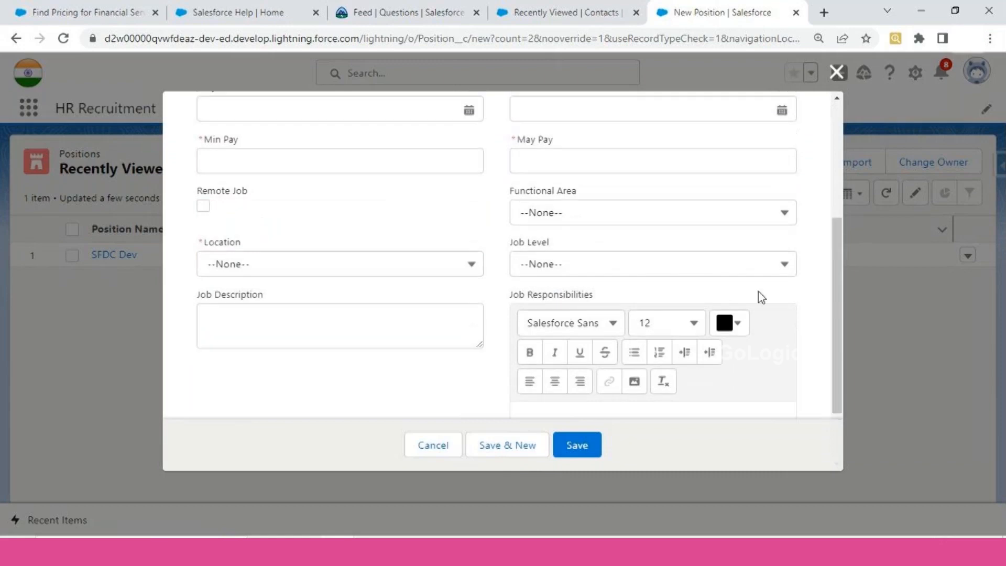
click(830, 77)
Reopen the New Position form, examine its date, pay and location fields, and close it unsaved.
click(796, 167)
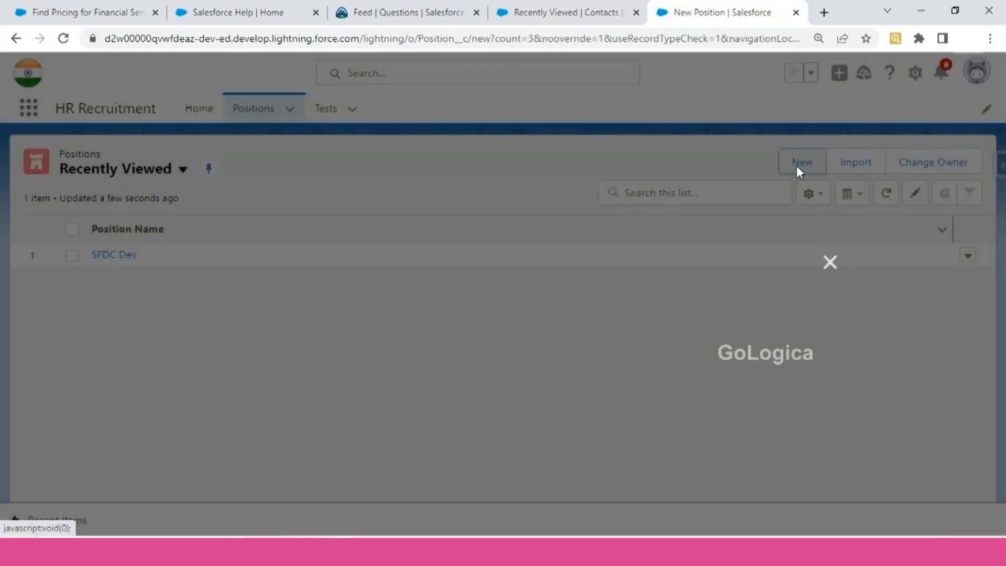
click(690, 207)
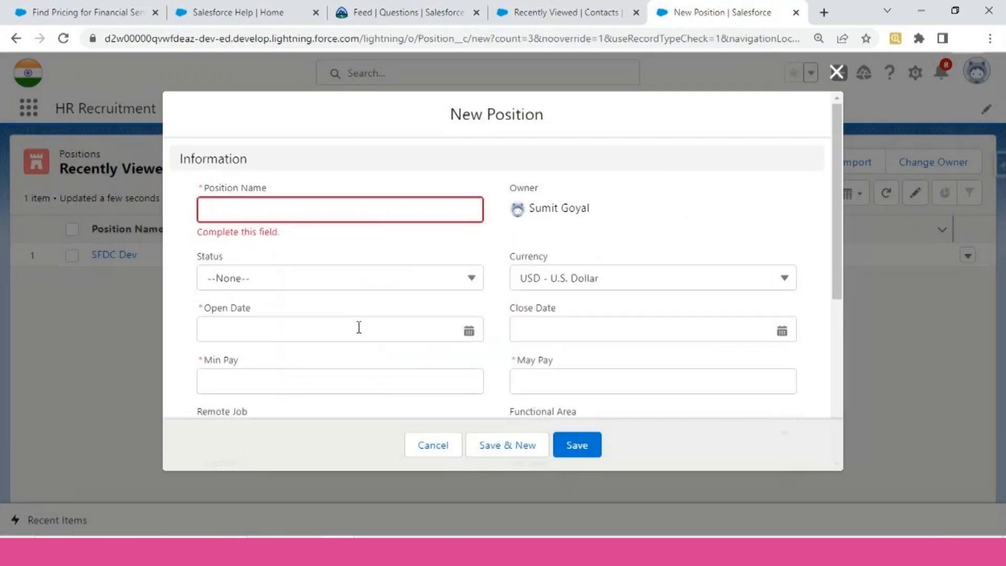
scroll(346, 296, down, 1)
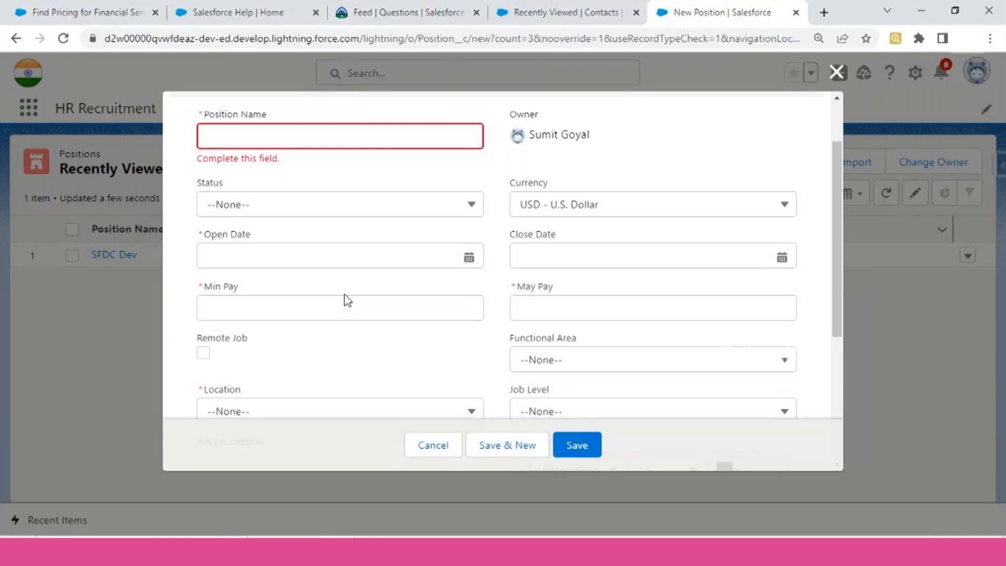
click(836, 72)
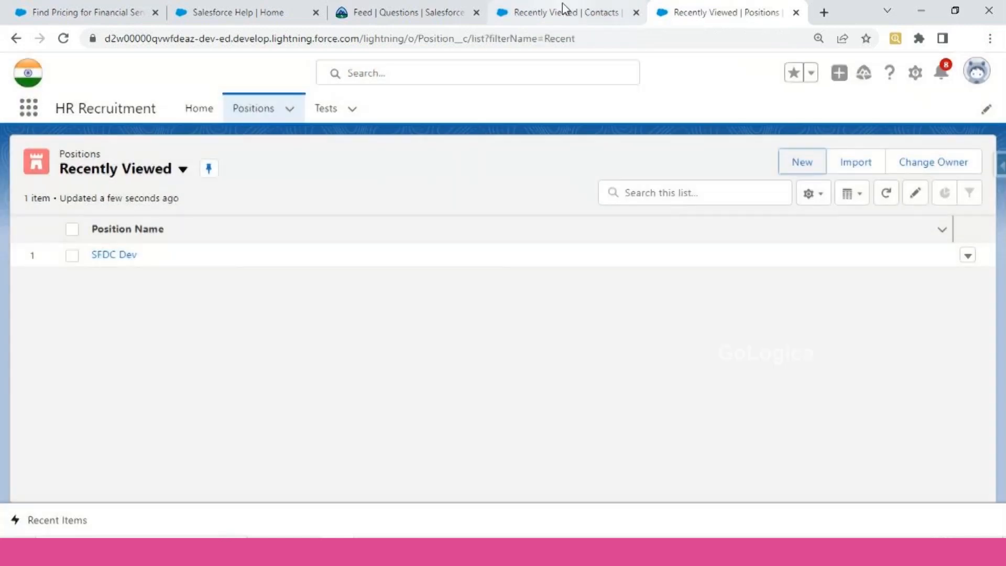
Return to the browser tab with the Sales app's Contacts and open Salesforce Setup from there.
click(561, 8)
click(681, 12)
click(562, 8)
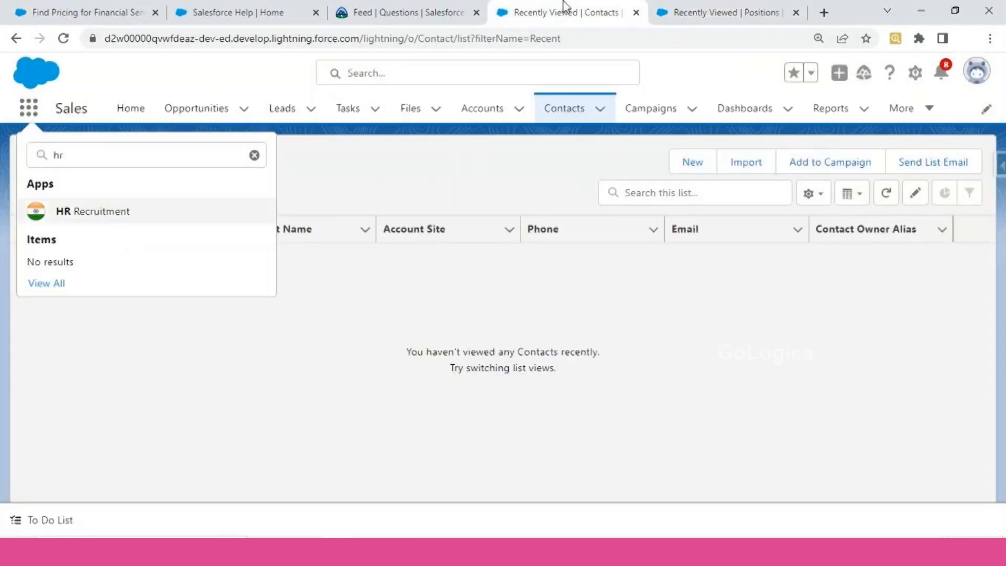
click(914, 73)
click(851, 123)
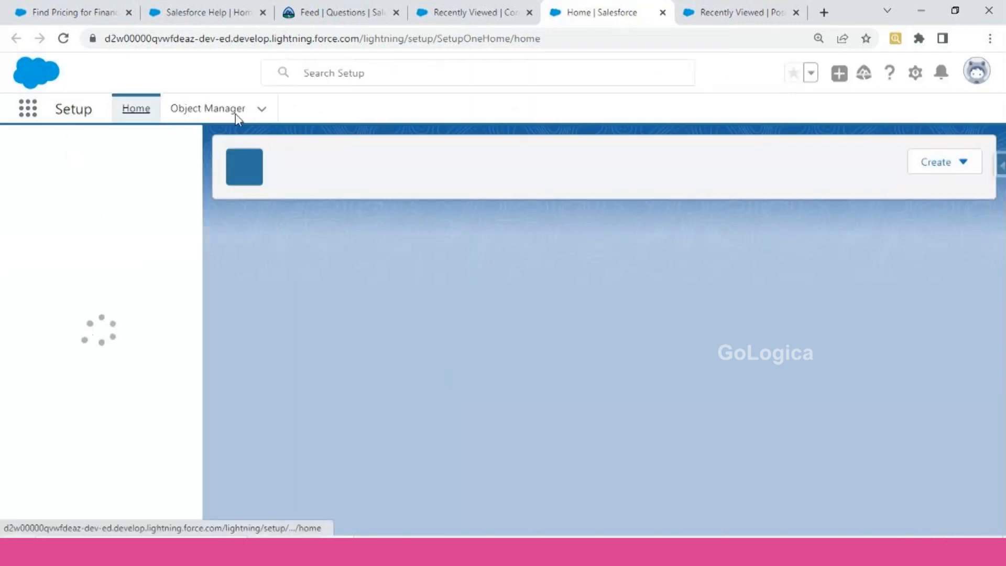
Open the Position object in Object Manager and display its page layouts.
click(261, 109)
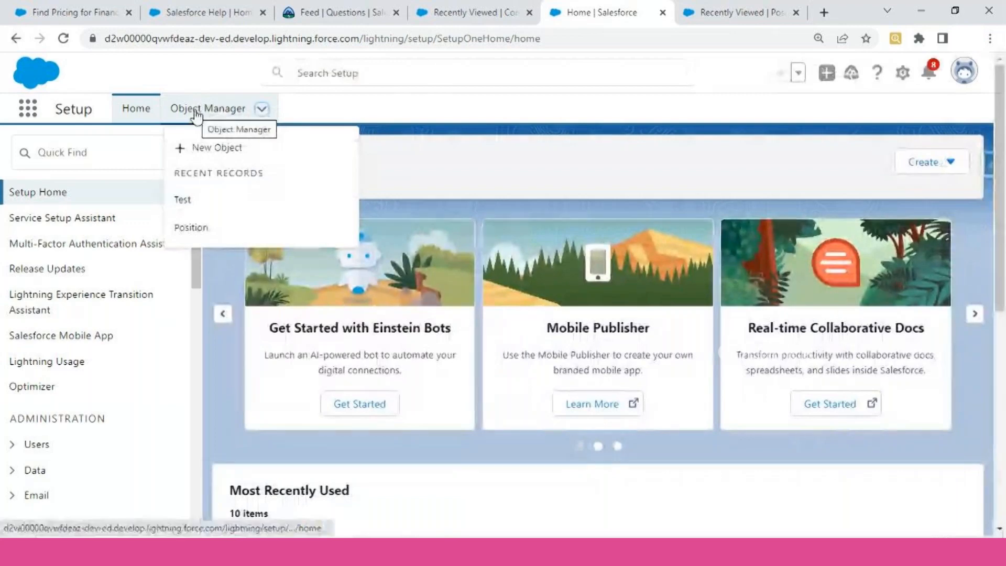
click(196, 231)
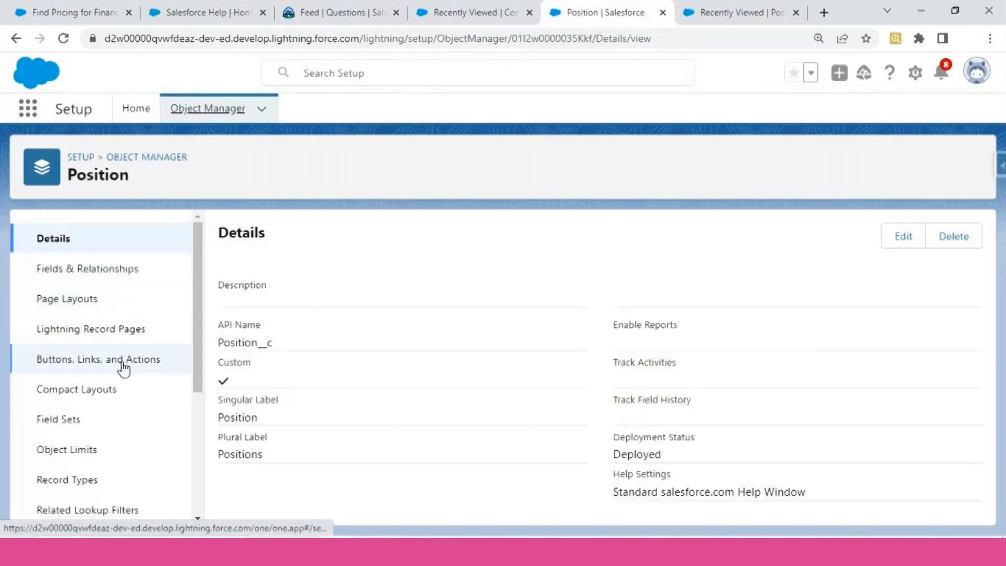
click(68, 303)
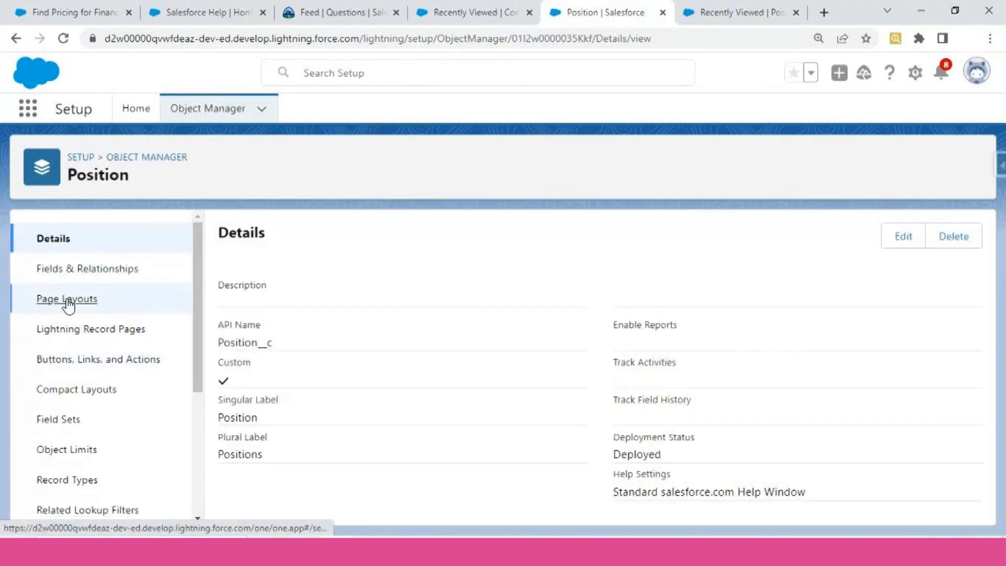
Open the SFDC Dev position record in HR Recruitment and examine its detail fields.
click(744, 12)
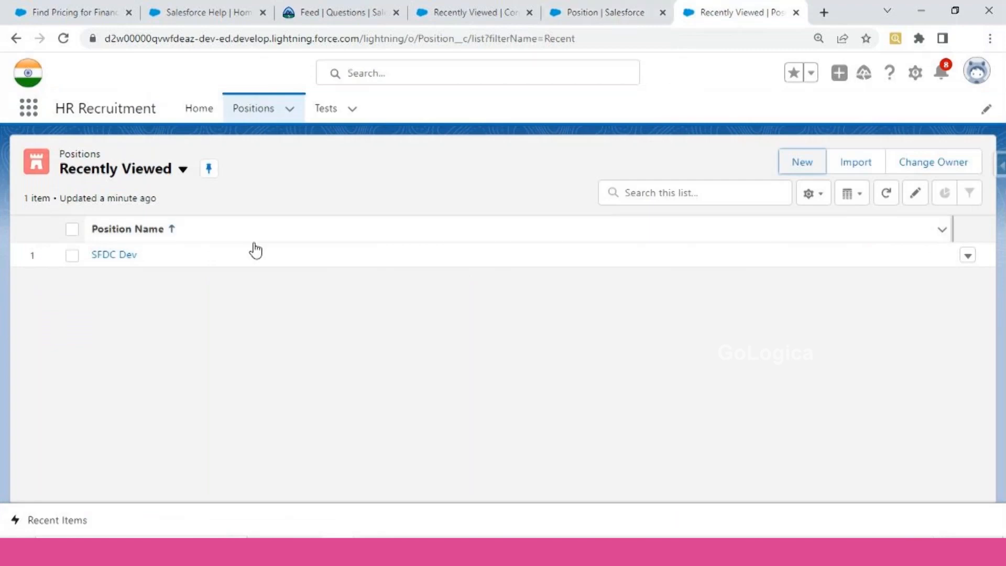
click(121, 257)
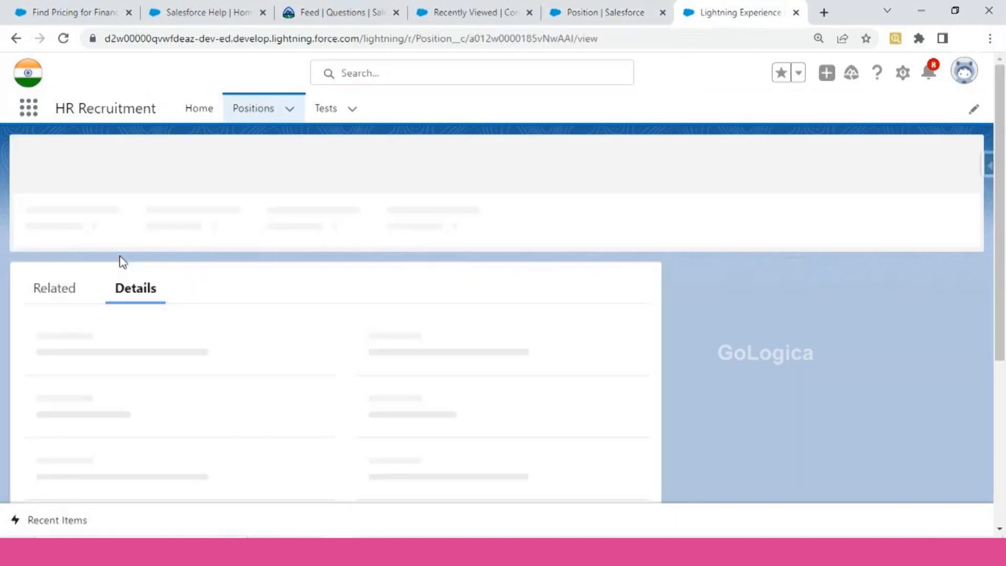
scroll(251, 411, down, 2)
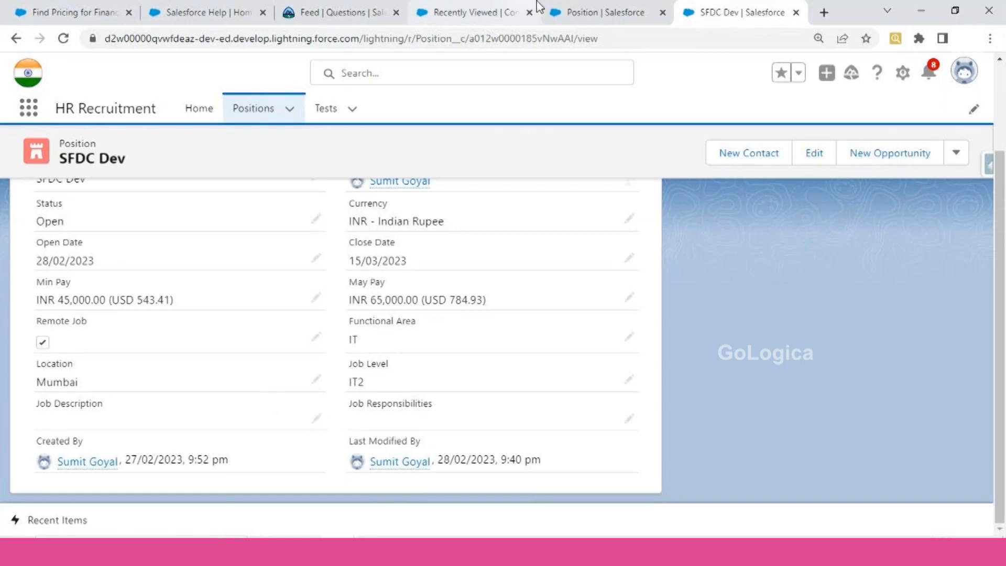
View the Position object's Fields & Relationships in Setup and compare them with the SFDC Dev record.
click(577, 7)
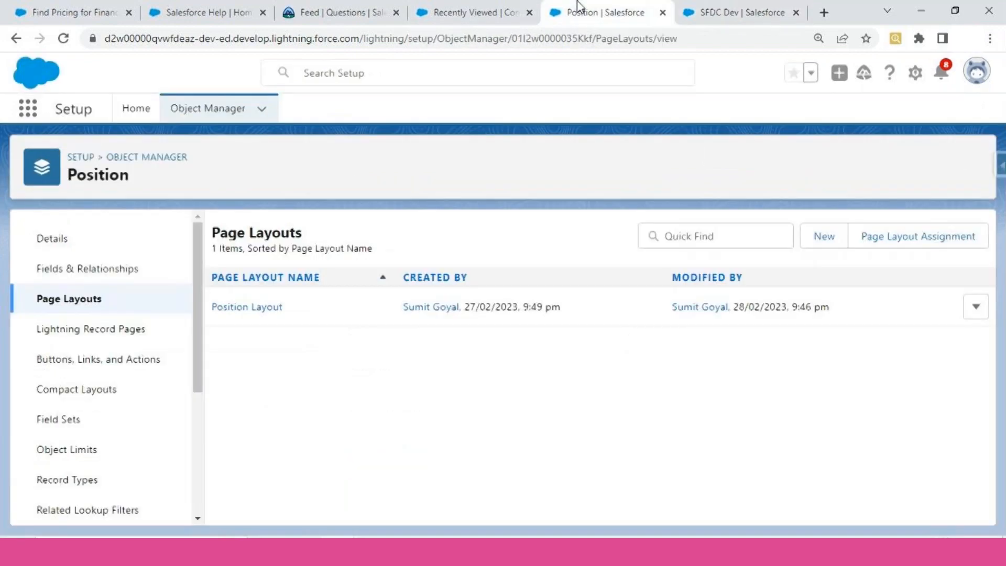
click(86, 269)
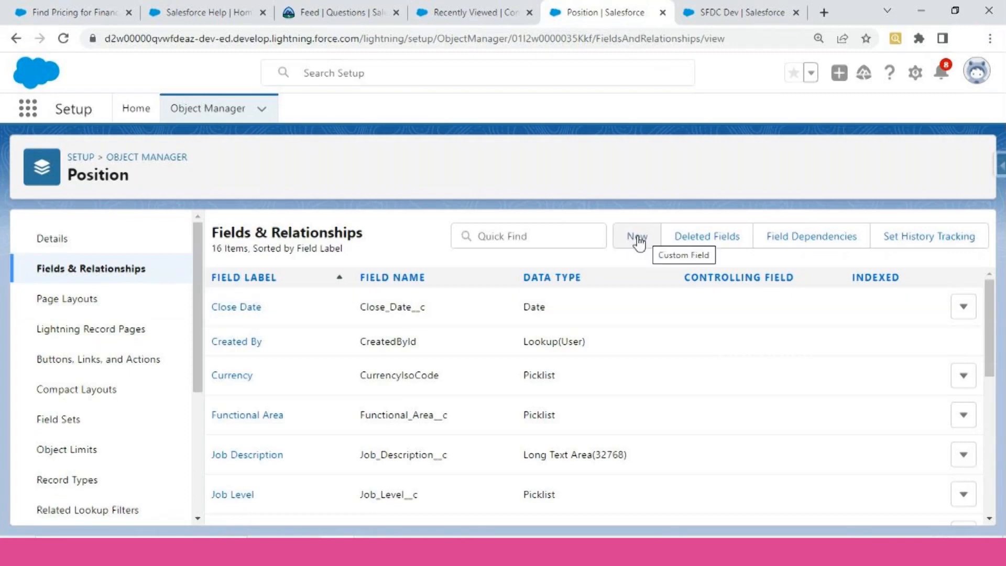
click(712, 6)
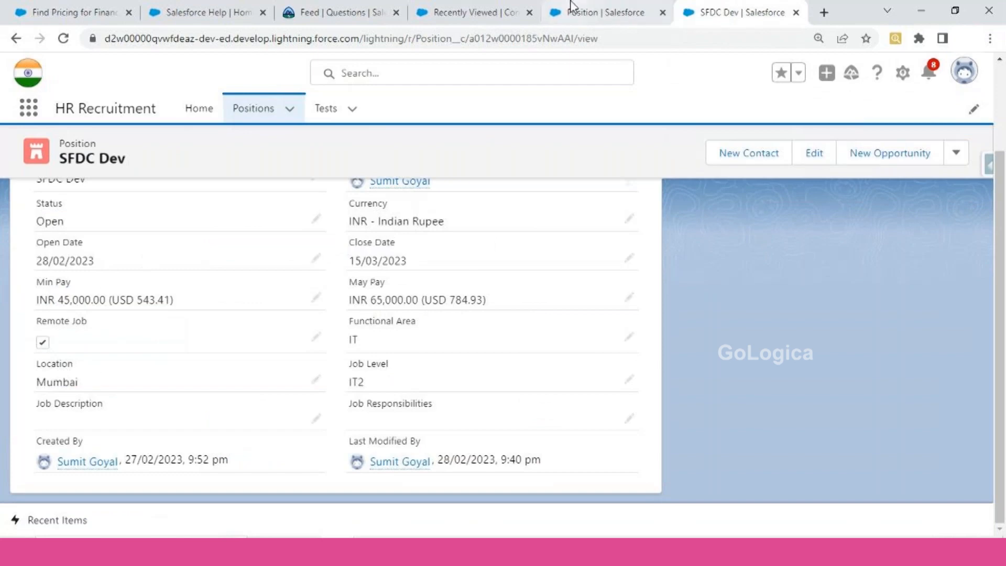
Return to the Position object in Setup and open Position Layout in the page layout editor.
click(592, 9)
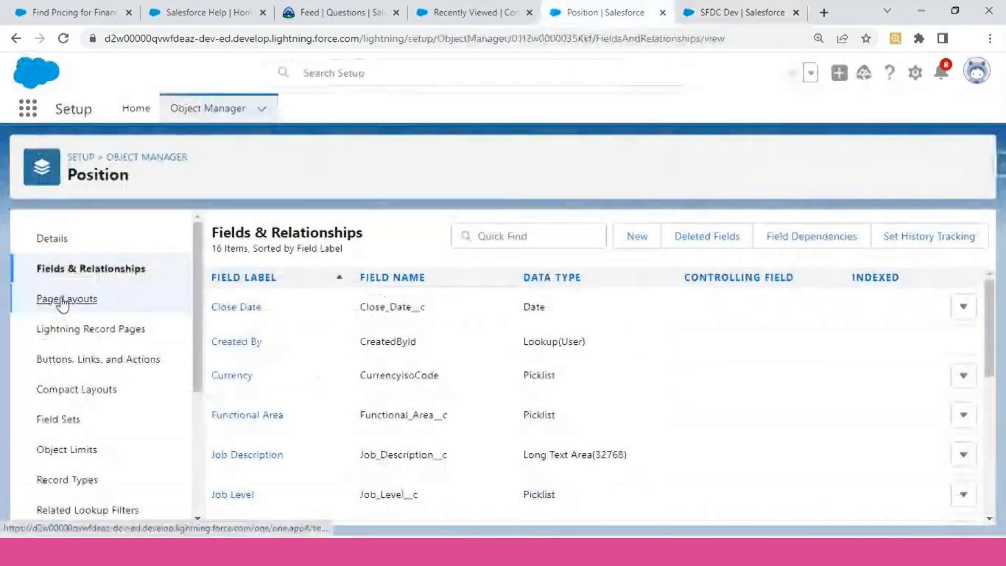
click(63, 300)
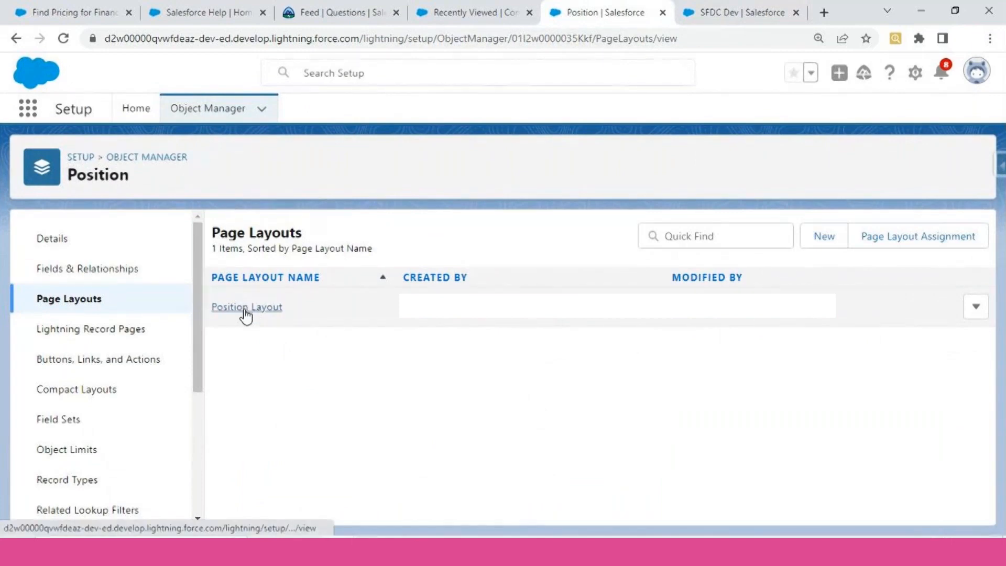
click(245, 314)
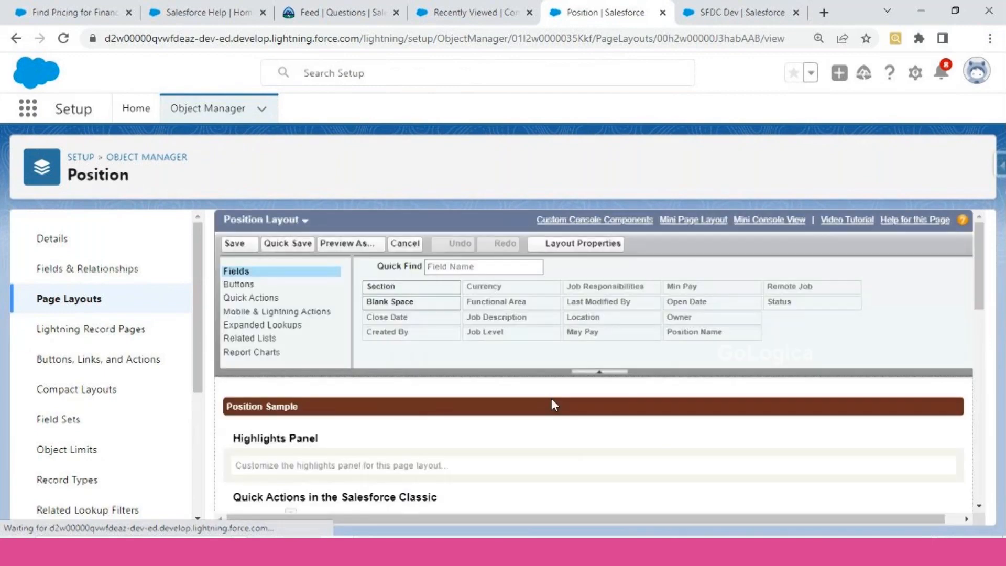
Add a two-column section named "Additional Information" directly below the Information section of the Position Layout.
scroll(552, 397, down, 6)
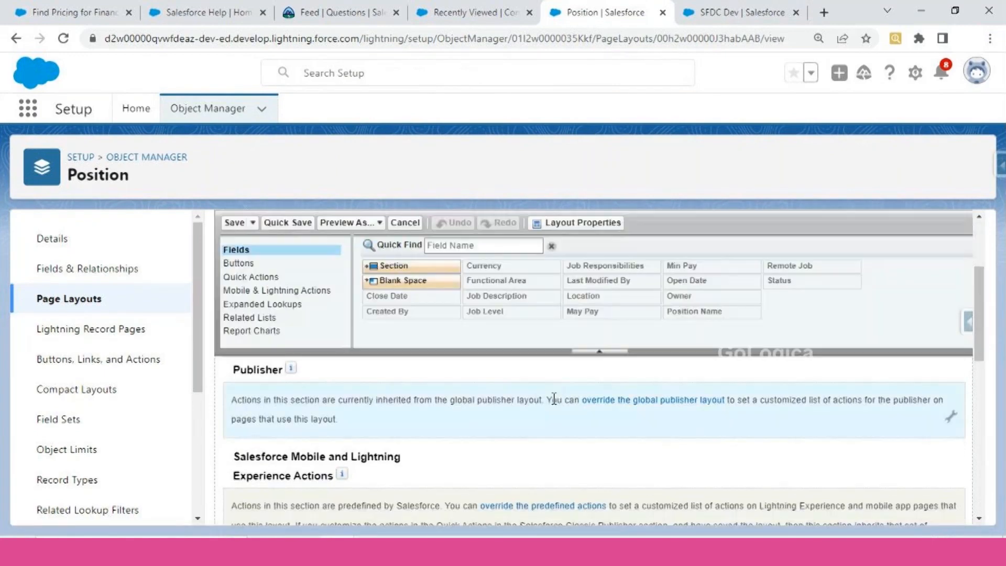
click(599, 351)
scroll(601, 360, down, 5)
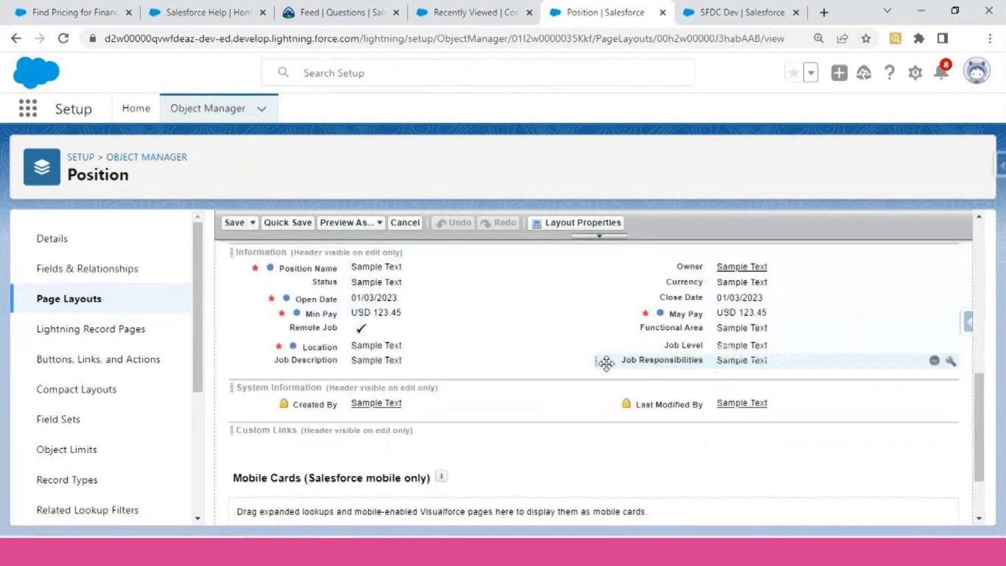
scroll(564, 380, up, 2)
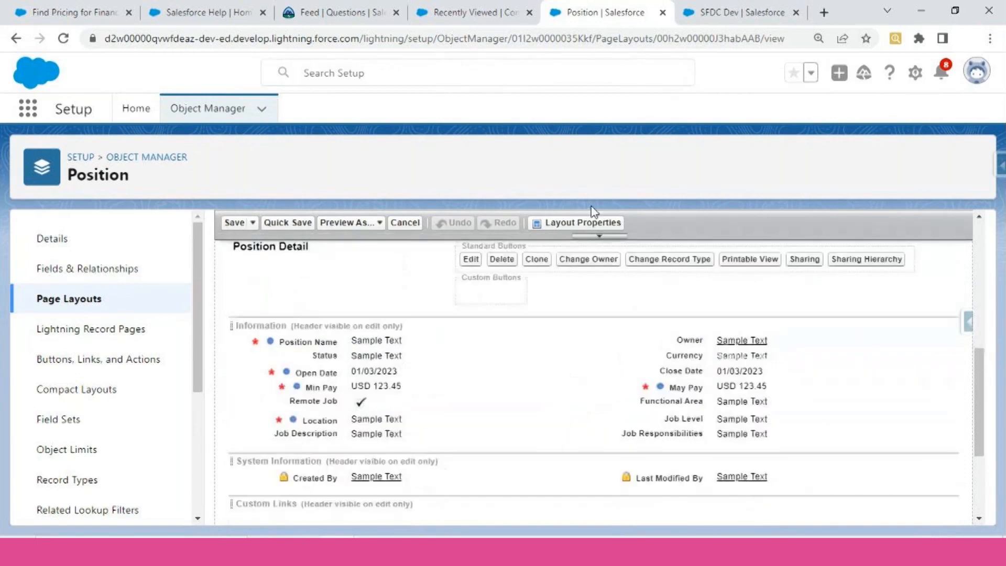
click(603, 236)
scroll(440, 309, down, 2)
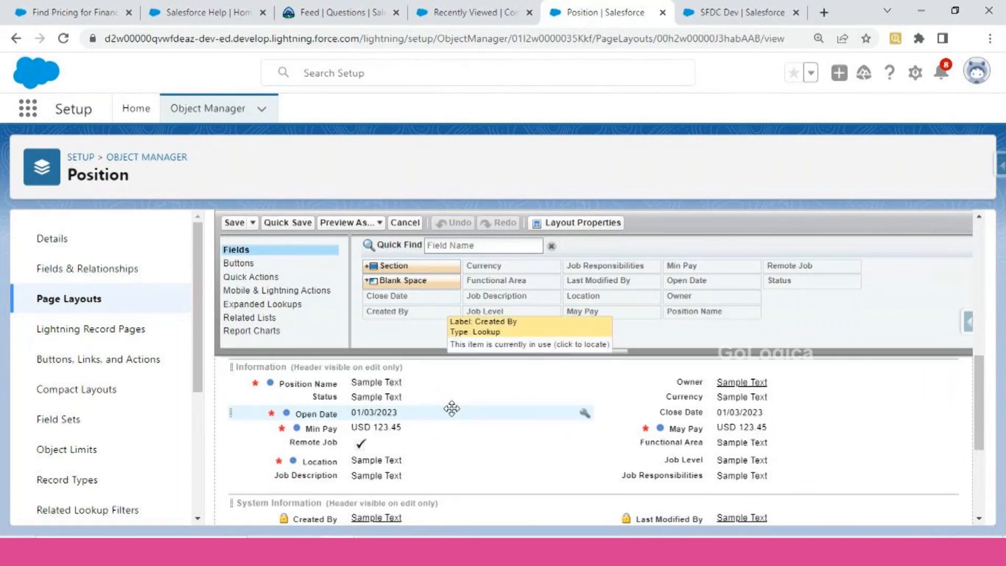
drag(398, 266, 390, 483)
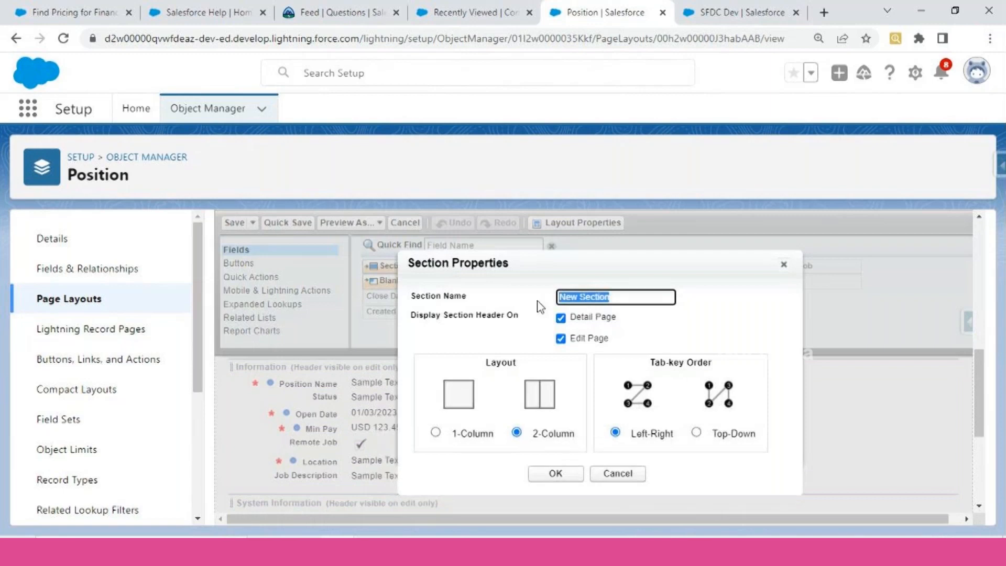
text(Add)
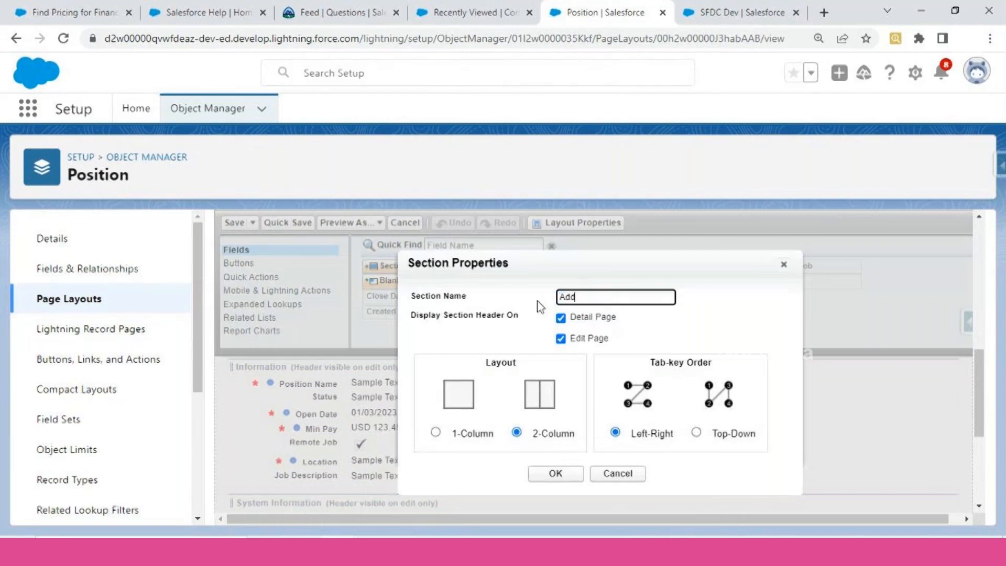
text(itional Information)
click(557, 474)
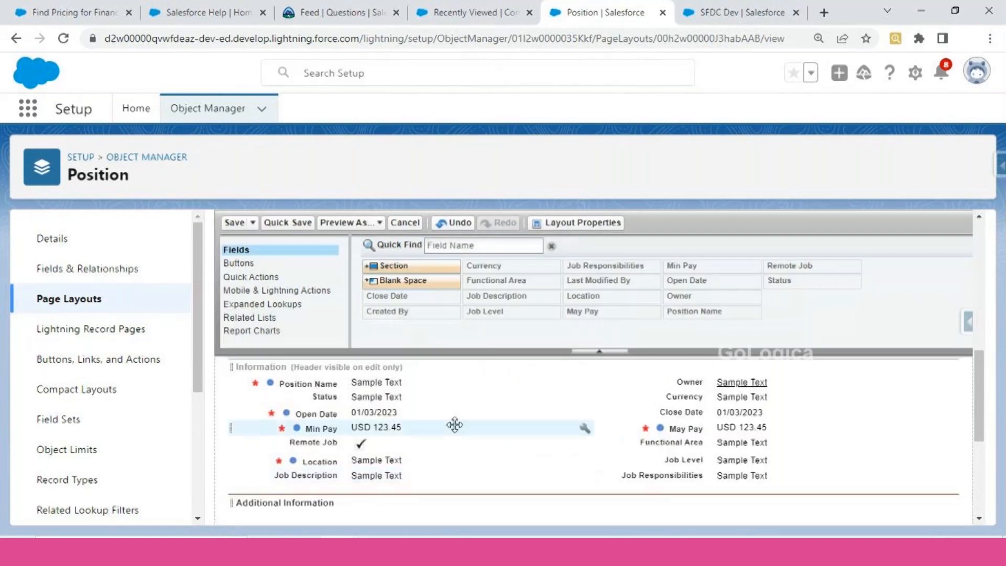
Move Remote Job, Location, Functional Area and Job Level into the Additional Information section and save the layout.
mouse_move(332, 441)
mouse_down()
mouse_move(341, 454)
mouse_move(333, 509)
mouse_move(350, 454)
mouse_up()
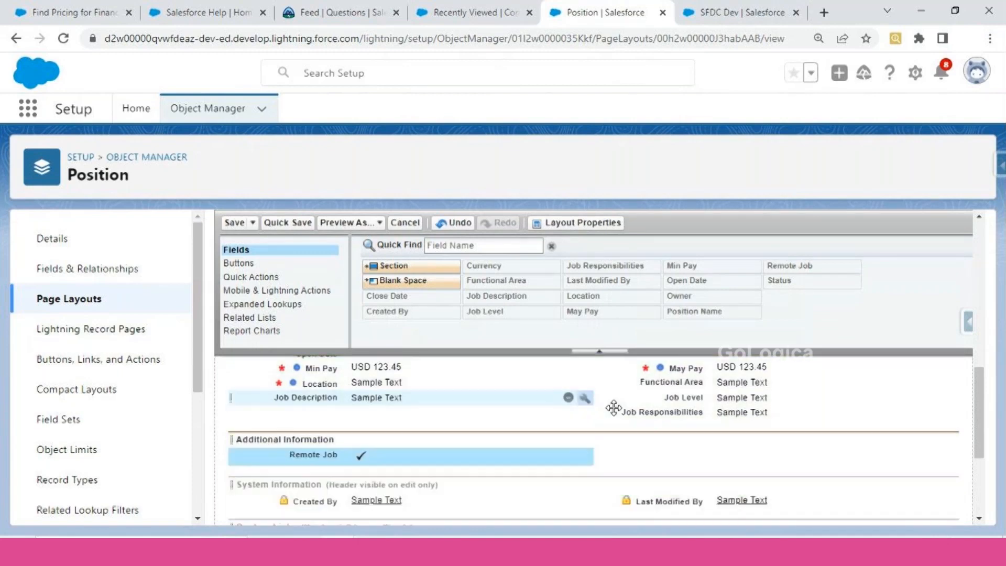
drag(630, 384, 429, 474)
drag(363, 387, 401, 466)
drag(324, 474, 649, 445)
drag(686, 382, 723, 444)
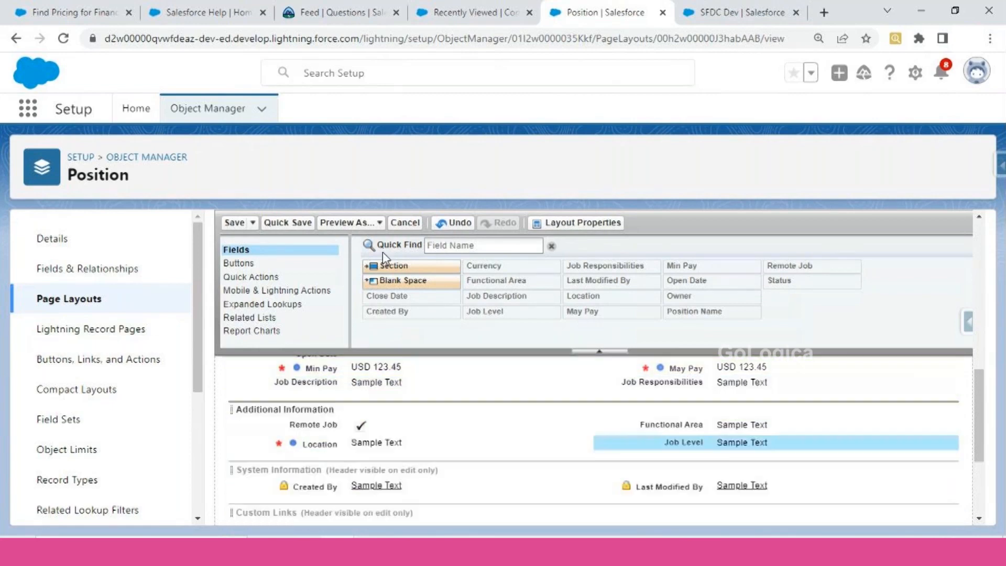
click(233, 223)
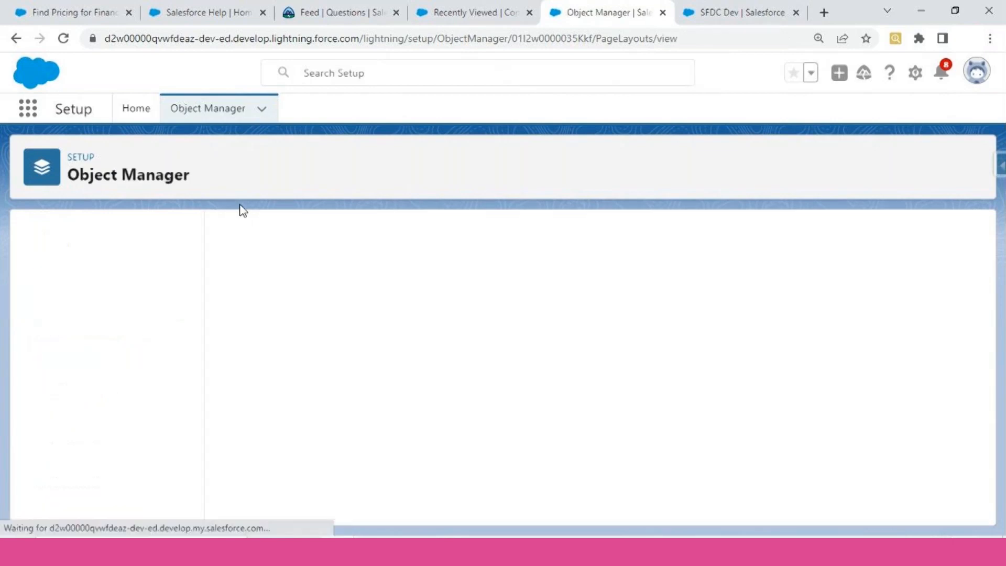
Reload the SFDC Dev record in HR Recruitment and examine its details, collapsing and expanding the Additional Information section.
click(733, 12)
click(63, 38)
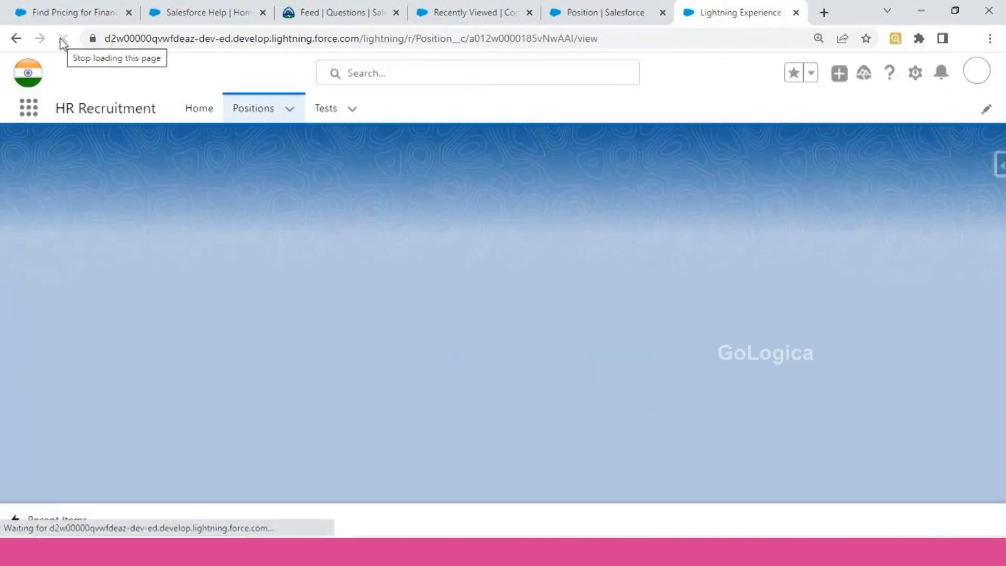
scroll(112, 367, down, 3)
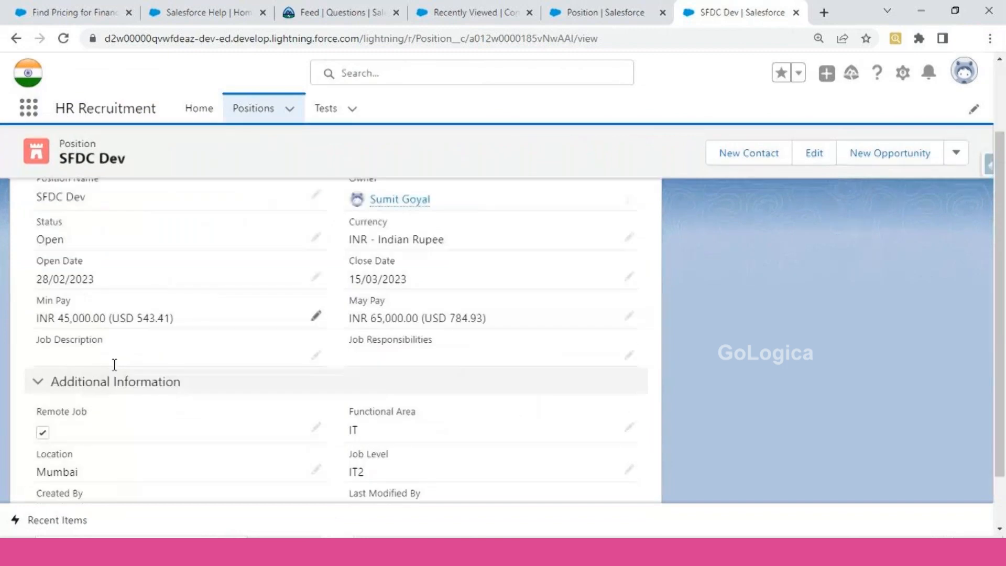
click(37, 321)
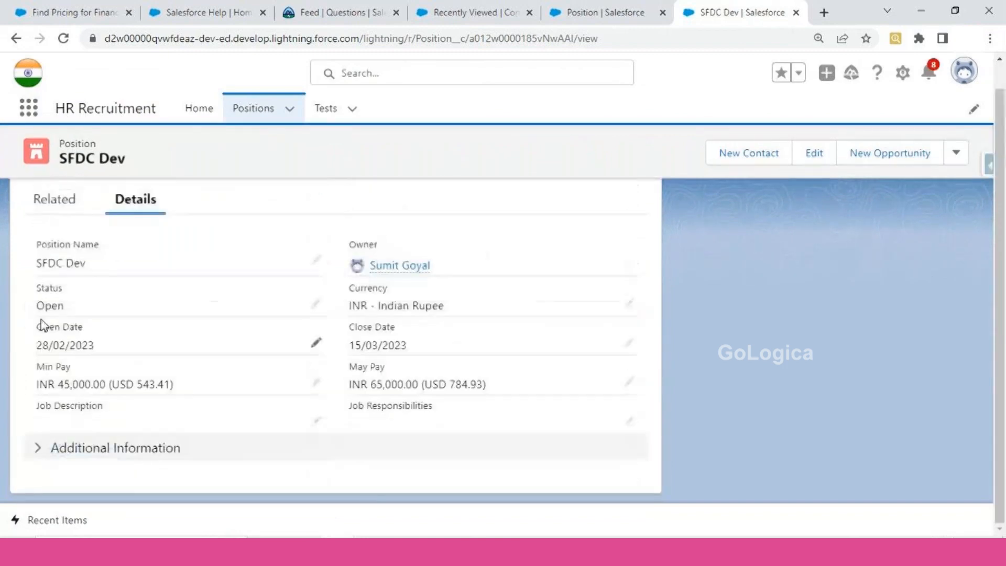
click(41, 447)
scroll(102, 348, down, 2)
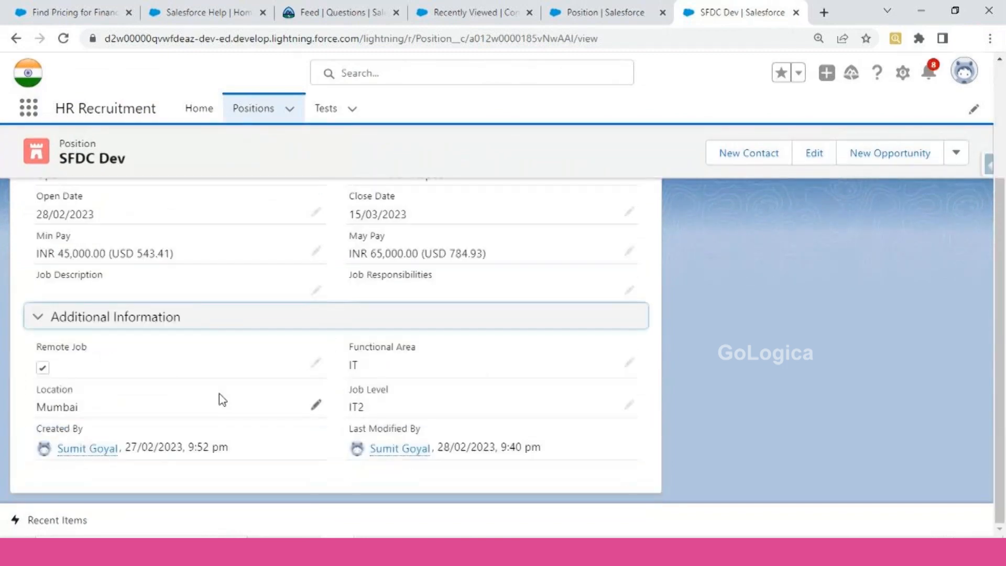
click(34, 326)
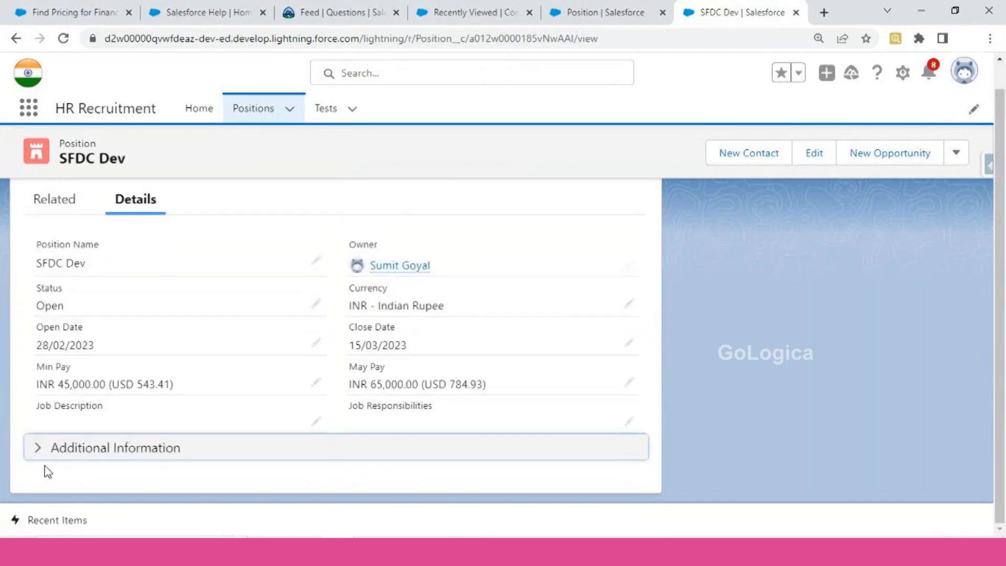
click(39, 449)
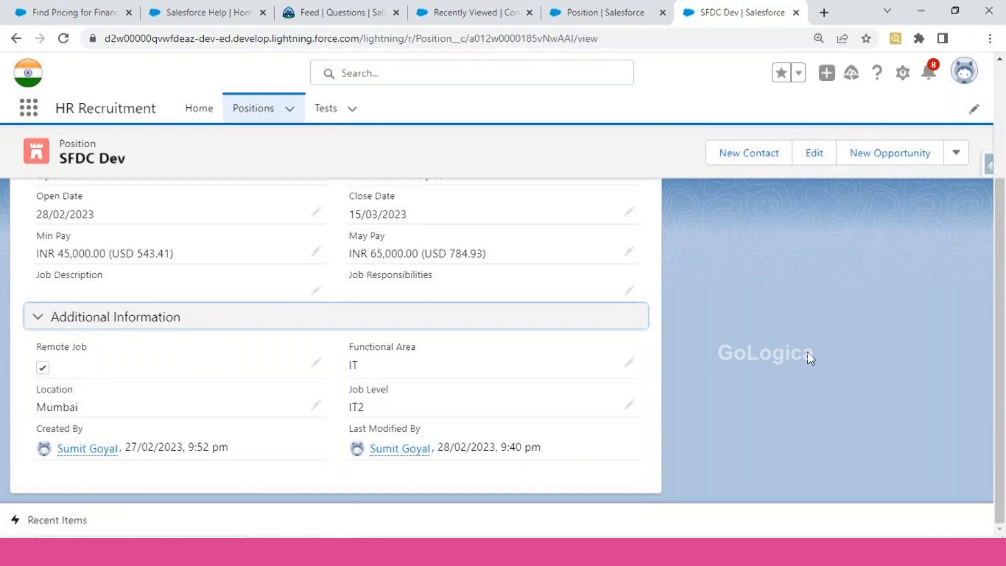
scroll(806, 351, up, 3)
scroll(807, 351, up, 1)
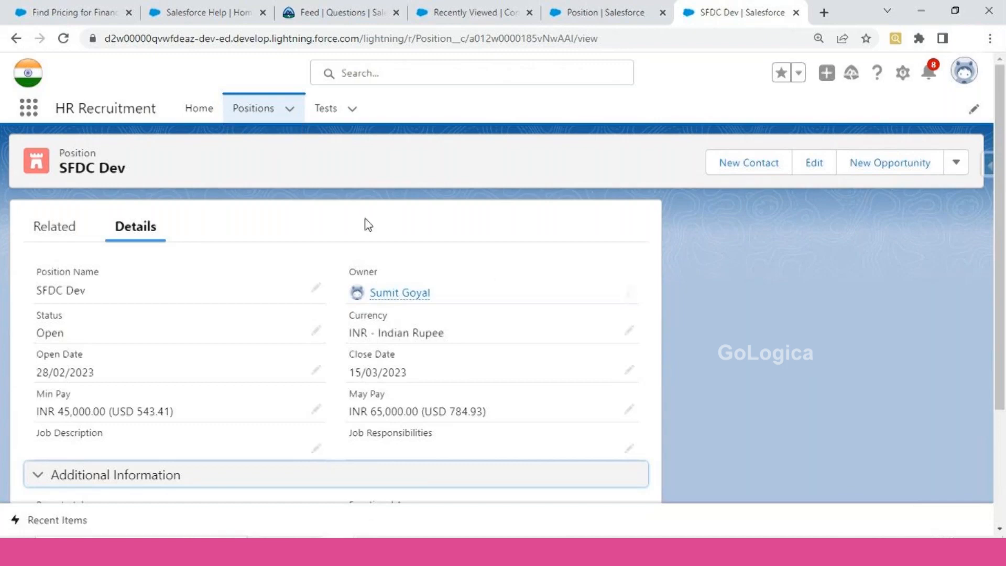
mouse_move(393, 292)
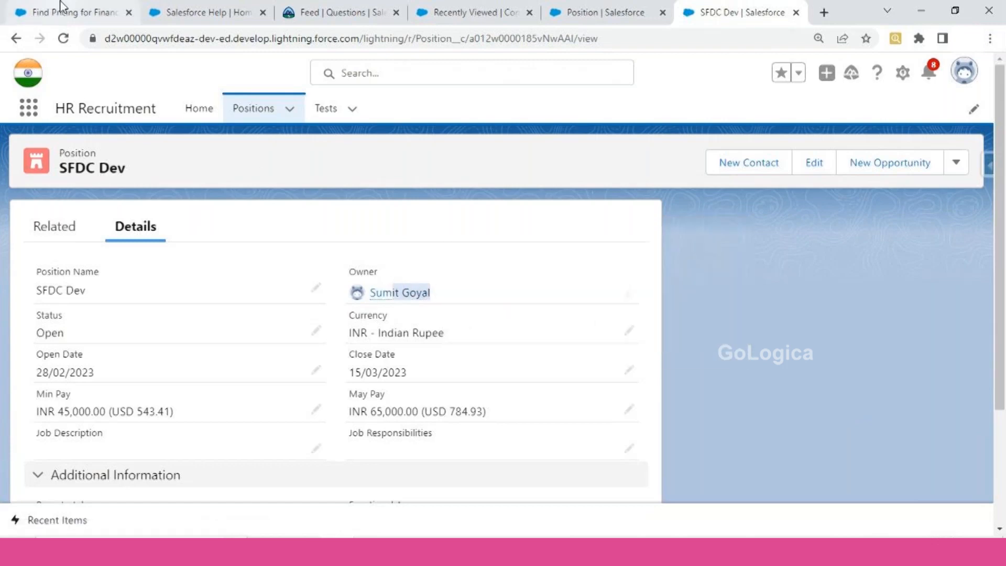
Return to Setup, search for "classic email" and open Classic Email Templates.
click(617, 11)
click(136, 108)
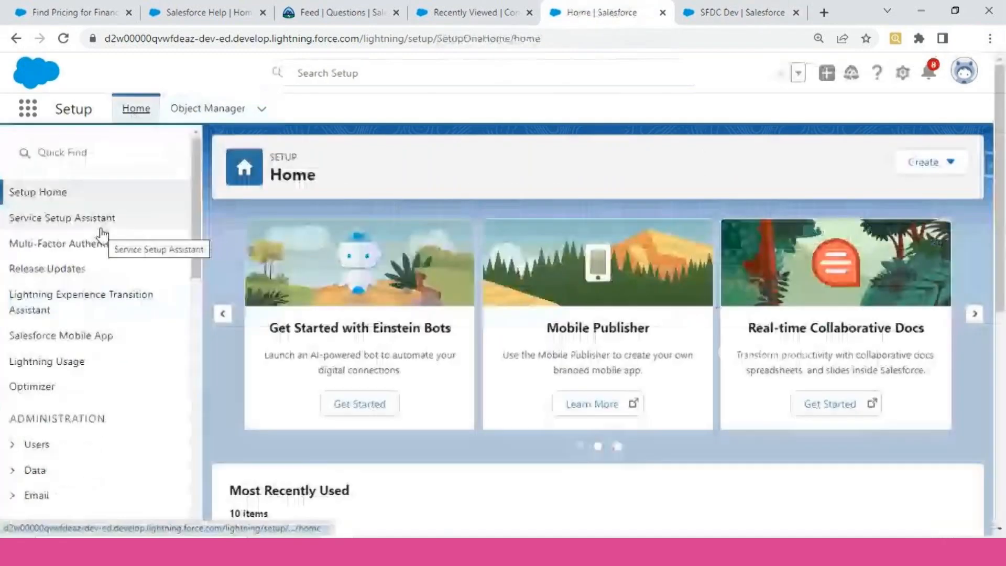
click(102, 158)
text(c)
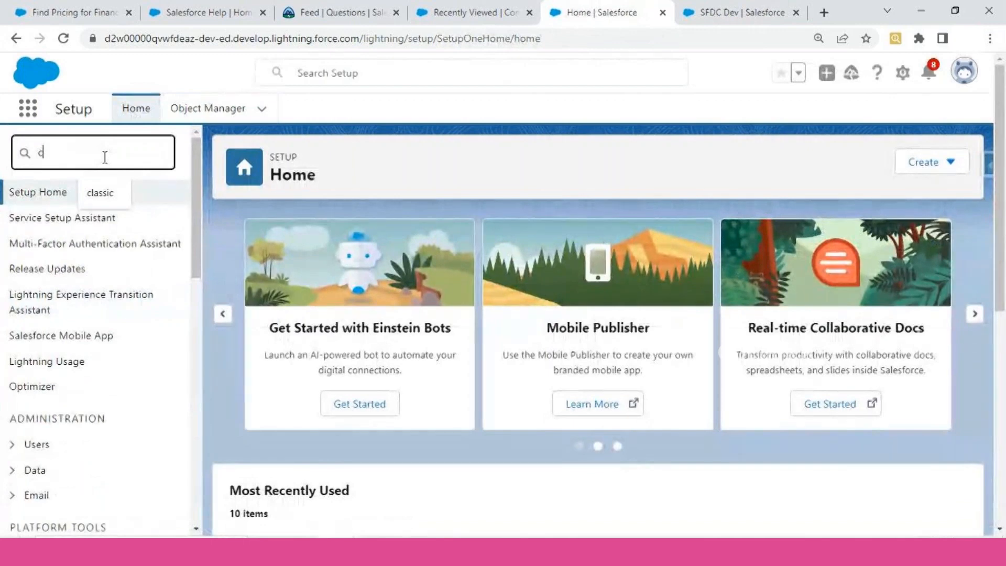
text(l)
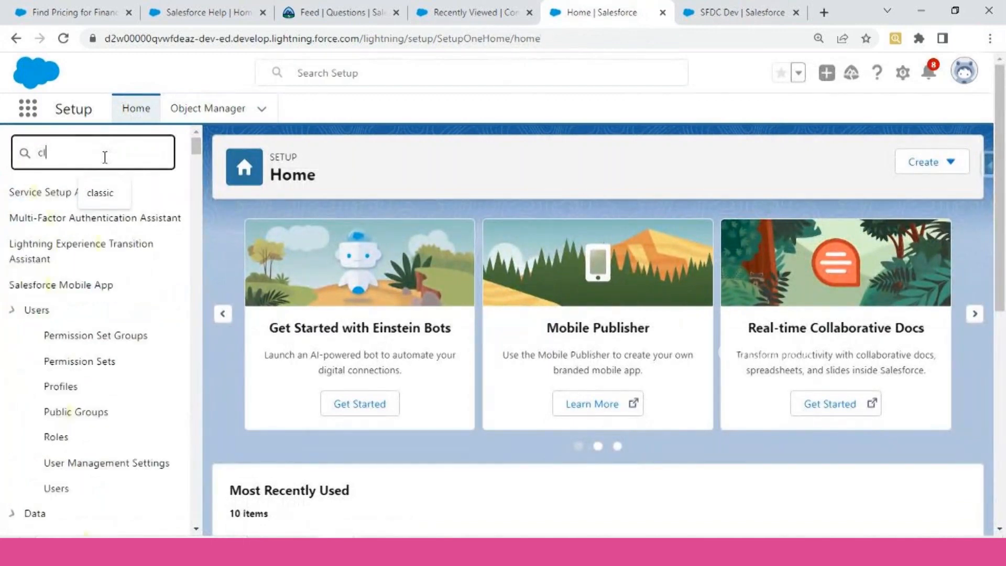
text(assci)
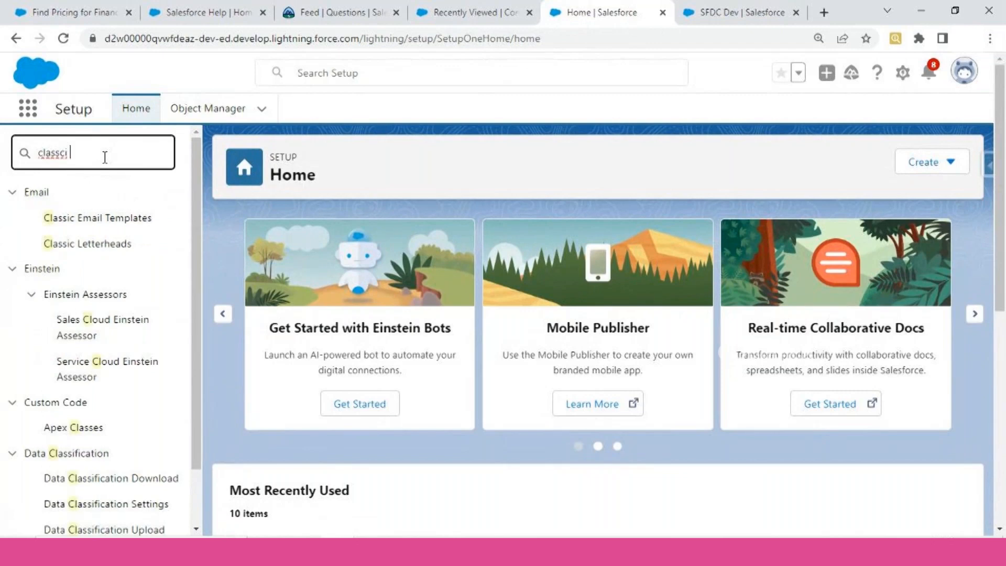
key(BackSpace)
key(BackSpace)
text(ic email)
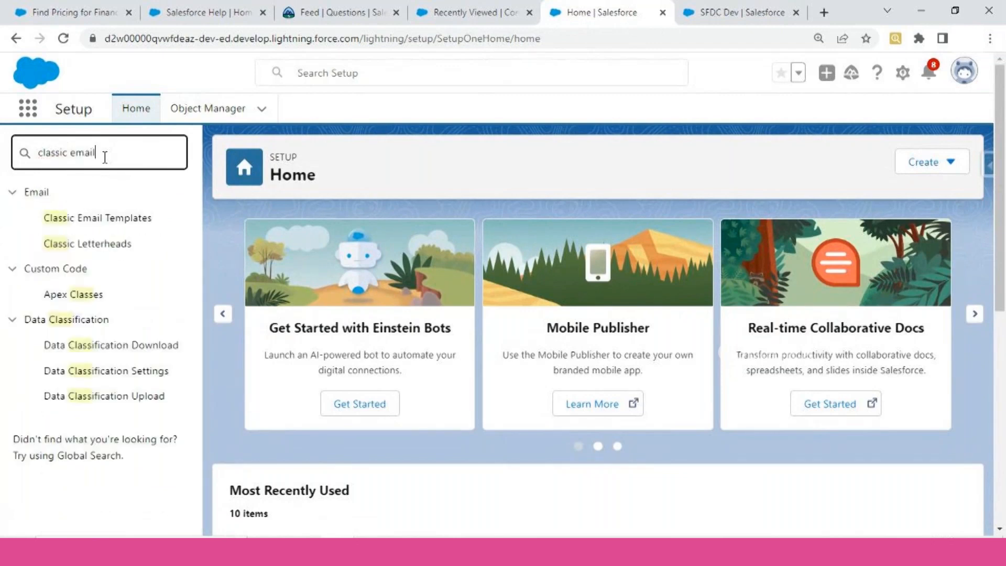
click(106, 219)
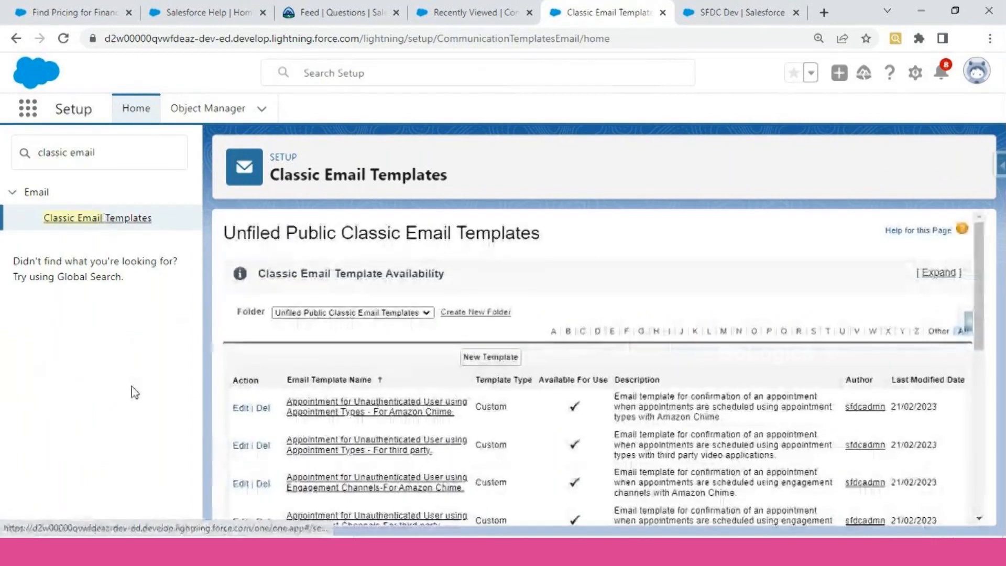
Start a new email template of the type Custom (without using Classic Letterhead).
click(487, 357)
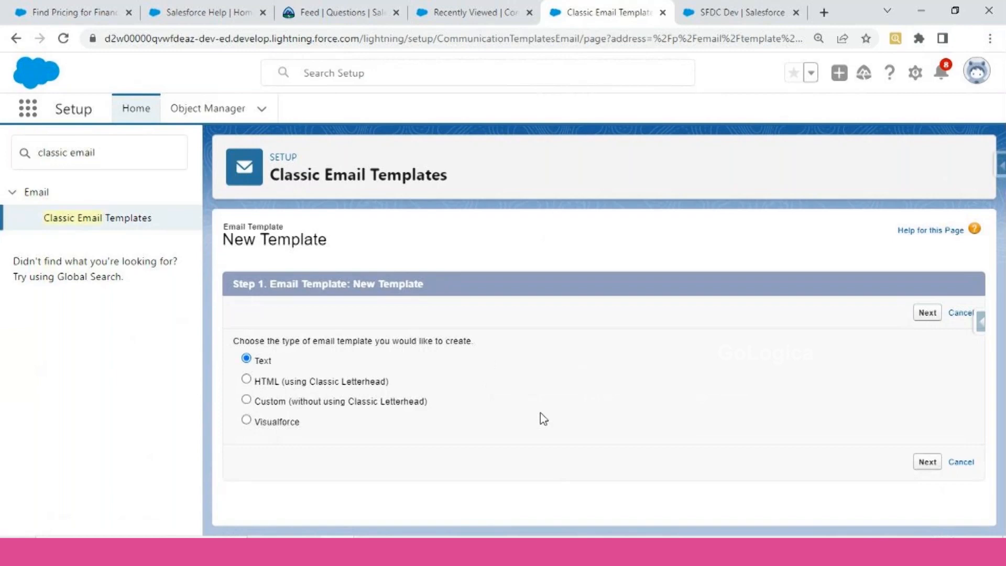
click(247, 399)
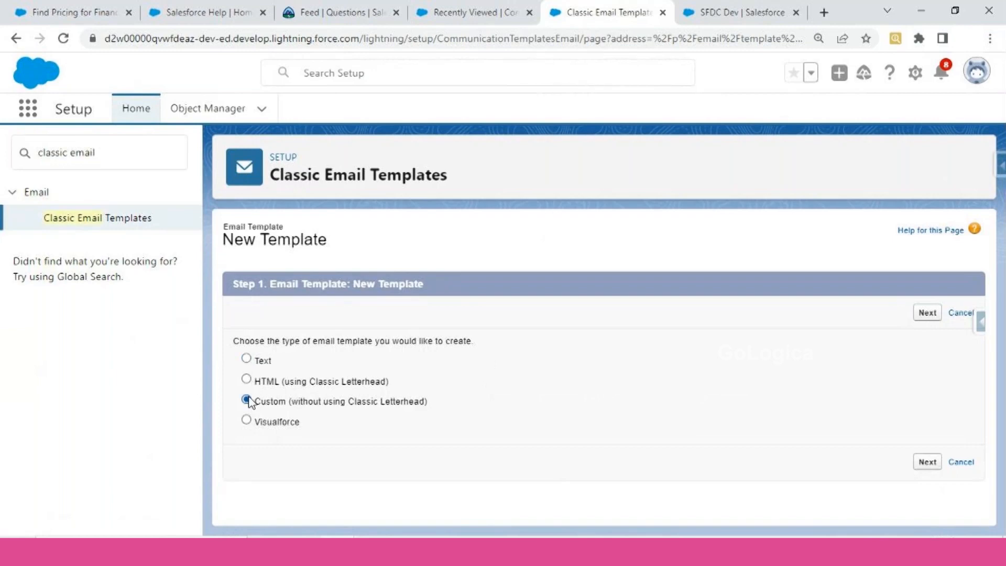
click(929, 316)
Mark the template as available for use, name it "Position Registered Successfully" and continue to the HTML version.
click(440, 452)
click(380, 432)
click(396, 454)
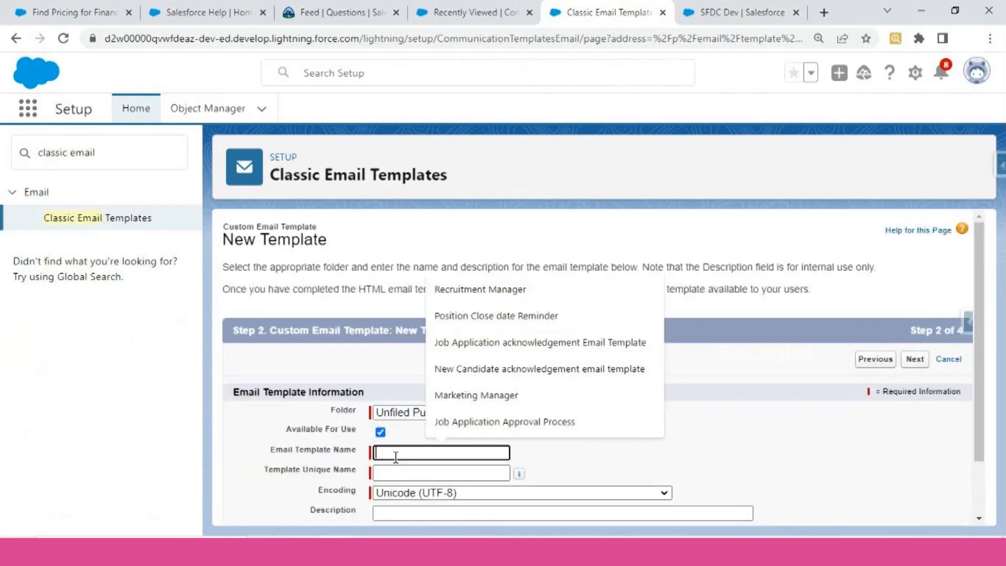
text(Position )
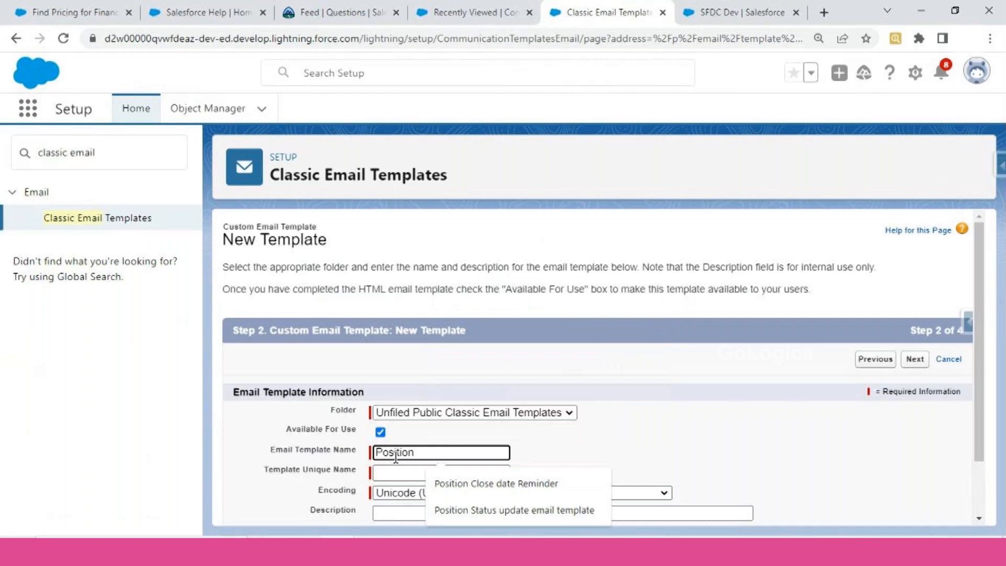
text(Cre)
key(BackSpace)
key(BackSpace)
key(BackSpace)
text(Registsred Successfully)
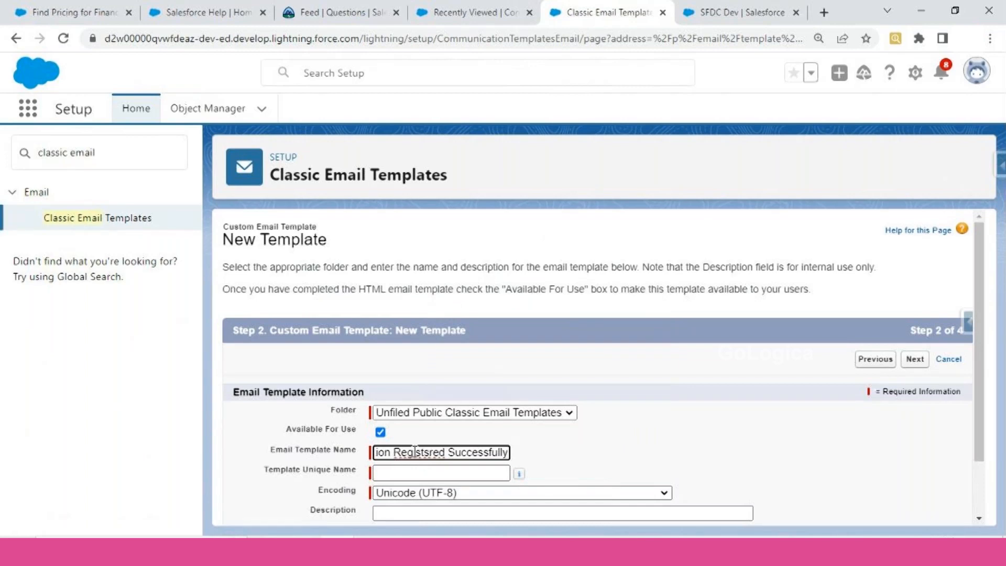
right_click(396, 455)
click(467, 262)
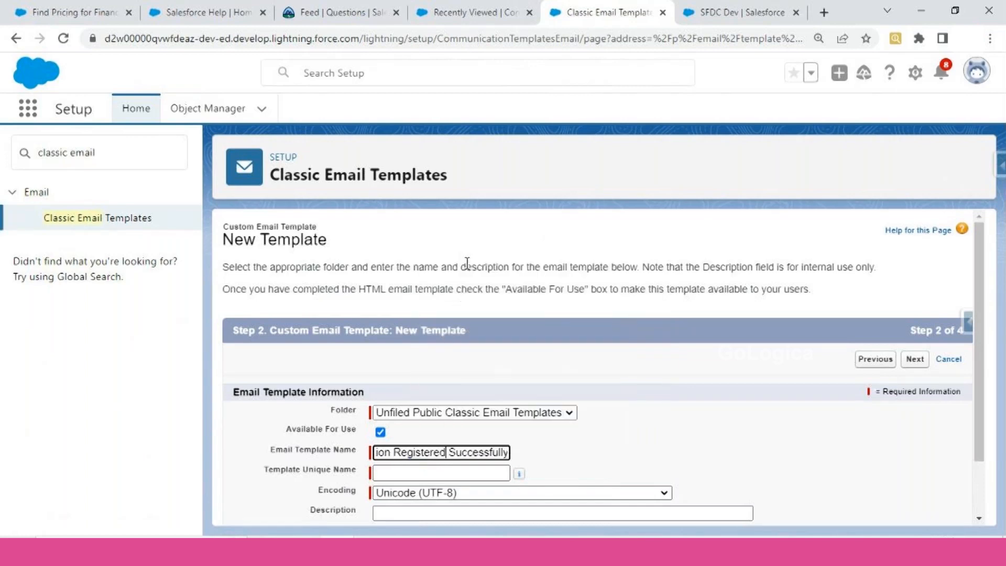
click(584, 466)
scroll(584, 466, down, 2)
click(913, 299)
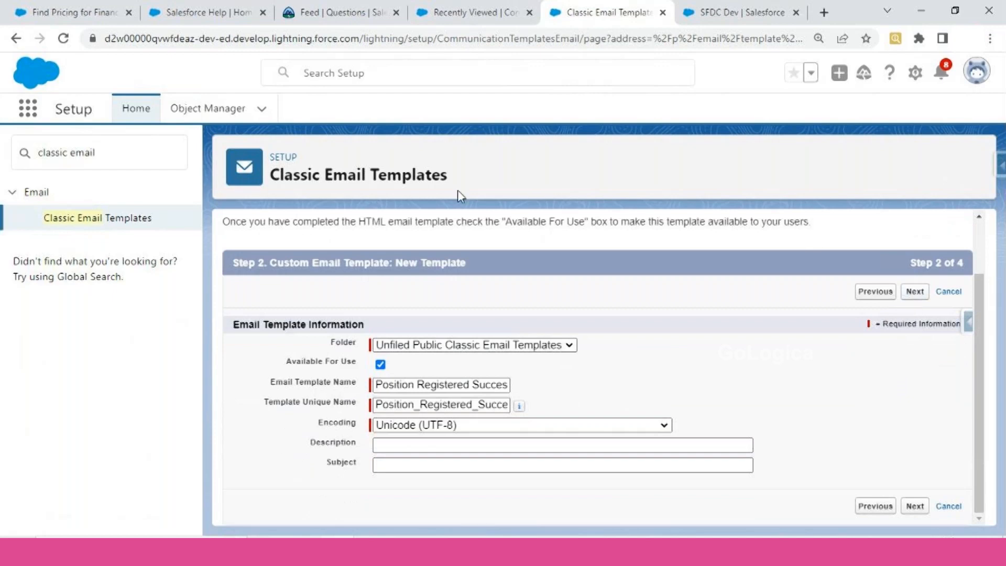
click(473, 446)
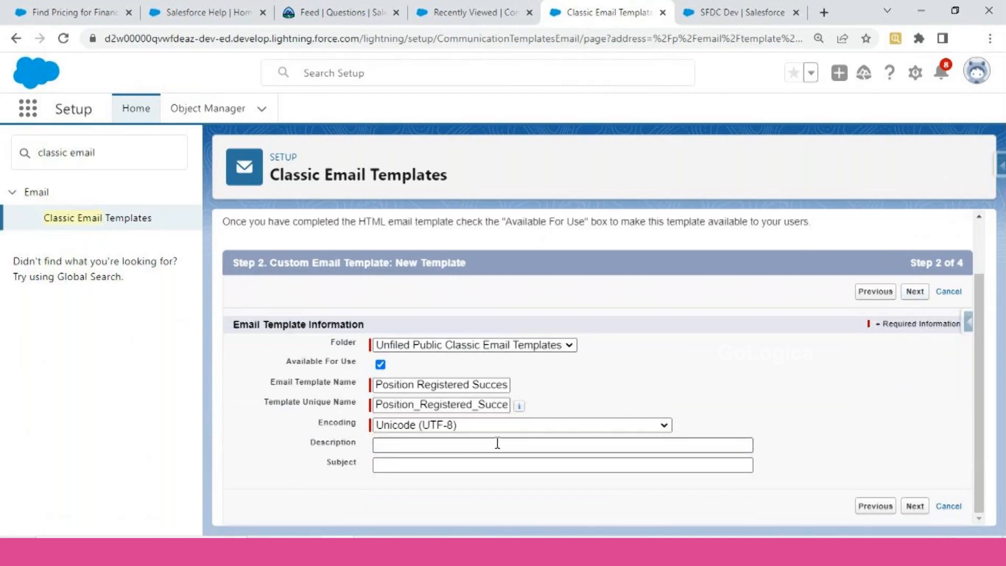
click(914, 294)
Set the subject of the HTML version to "Position registered successfully".
click(415, 483)
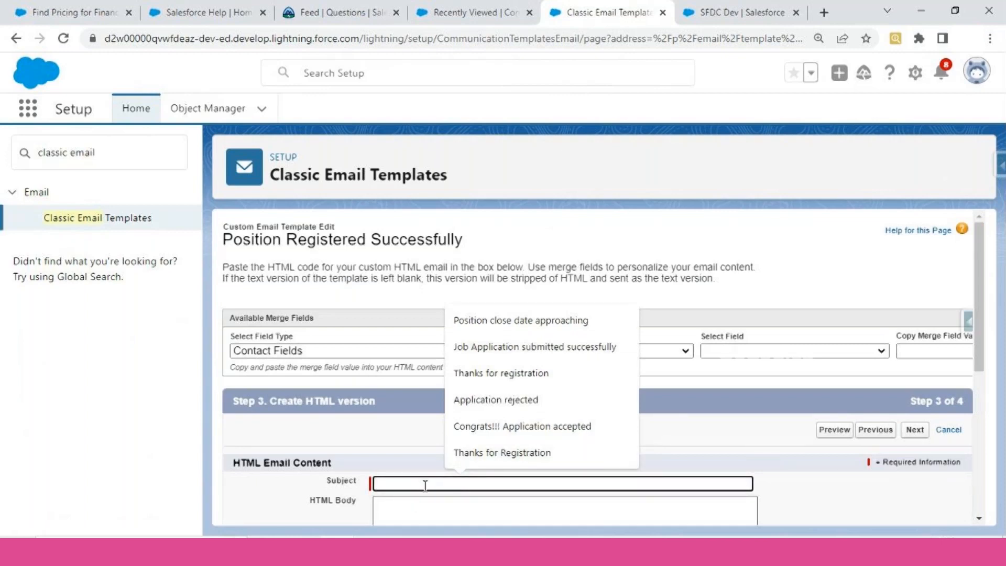
text(Position )
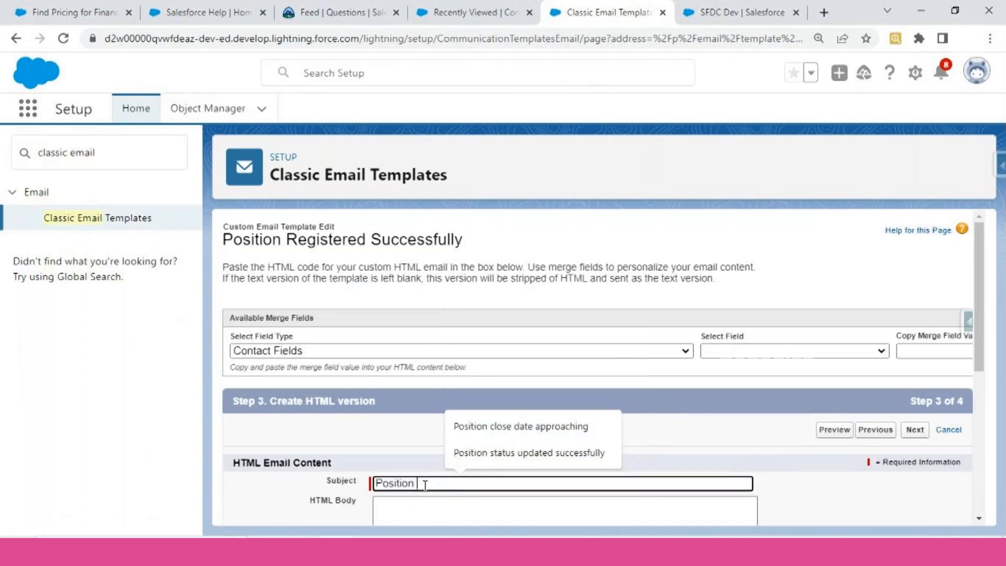
text(re)
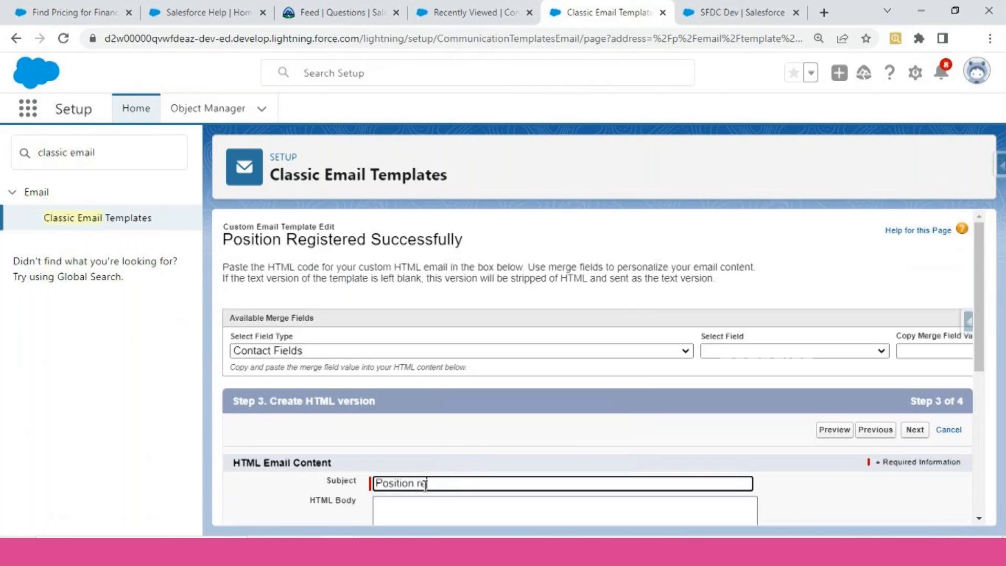
text(gistsred successfully)
key(BackSpace)
text(e)
Begin the HTML body with "Dear" and choose Position Fields as the merge field type.
scroll(454, 332, down, 3)
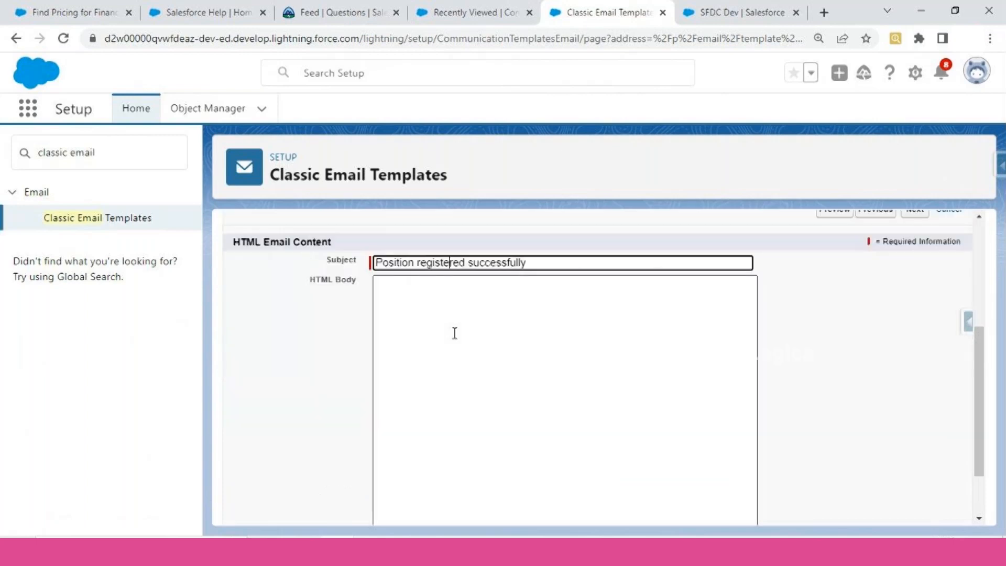
click(425, 305)
text(Dear)
scroll(438, 263, up, 2)
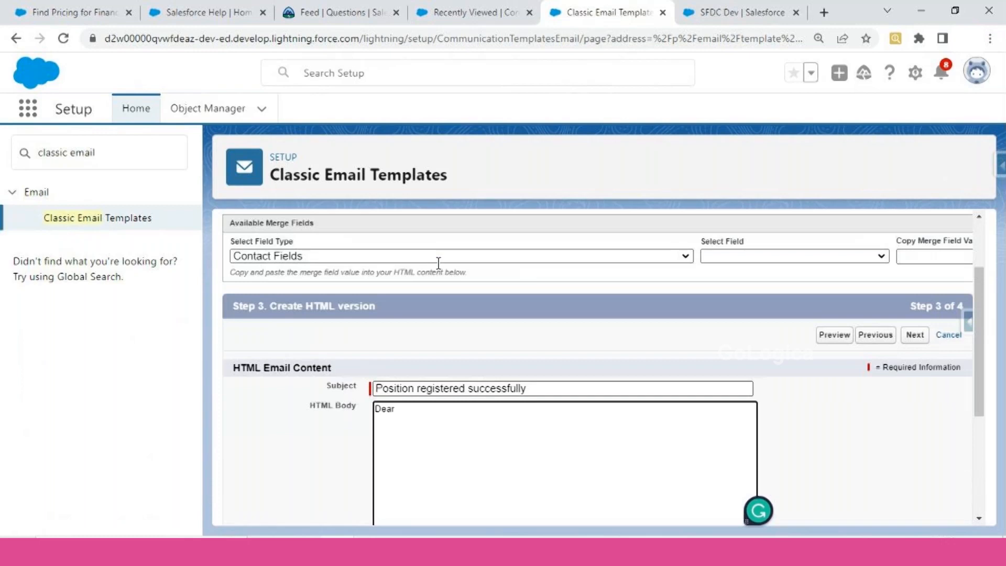
click(280, 277)
text(po)
key(Return)
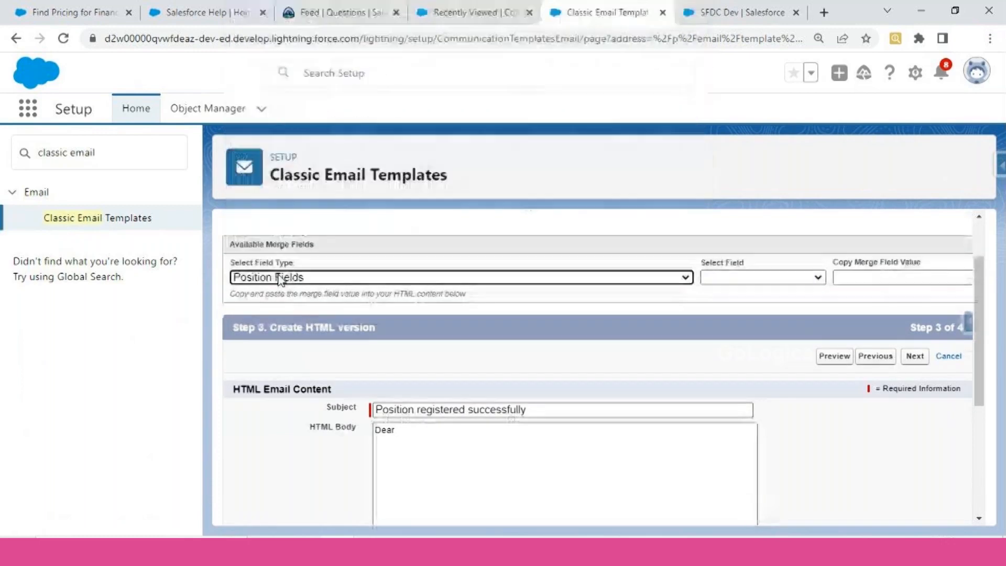
Insert the Owner Full Name merge field {!Position__c.OwnerFullName} after "Dear" and end the greeting with a comma and a blank line.
click(736, 278)
scroll(760, 136, down, 3)
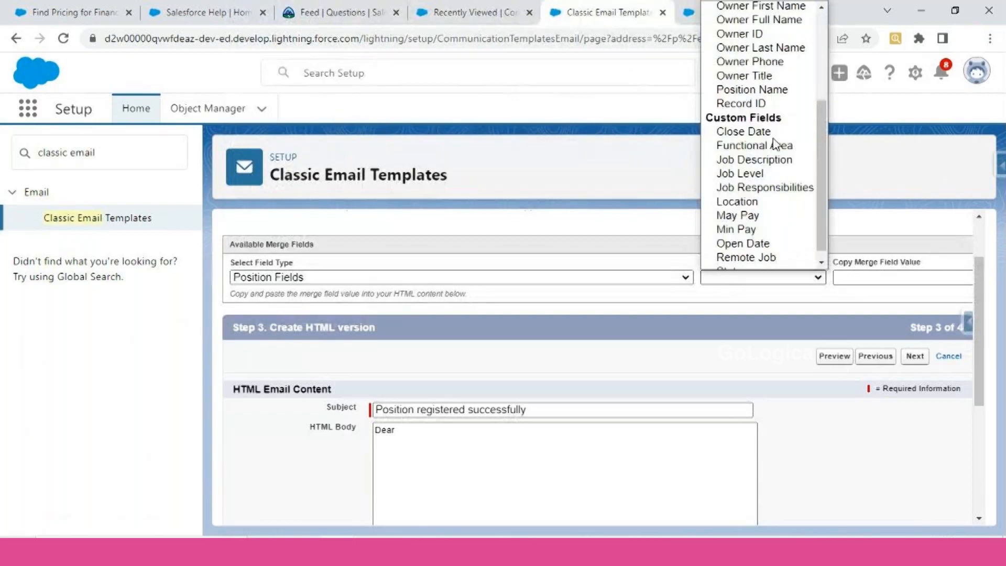
scroll(770, 175, up, 3)
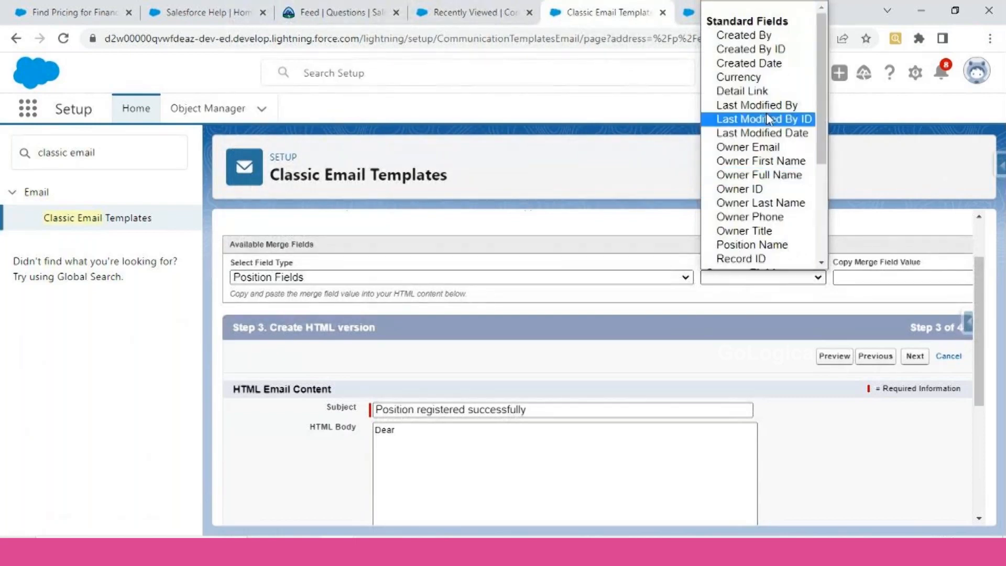
click(759, 175)
key(ctrl+c)
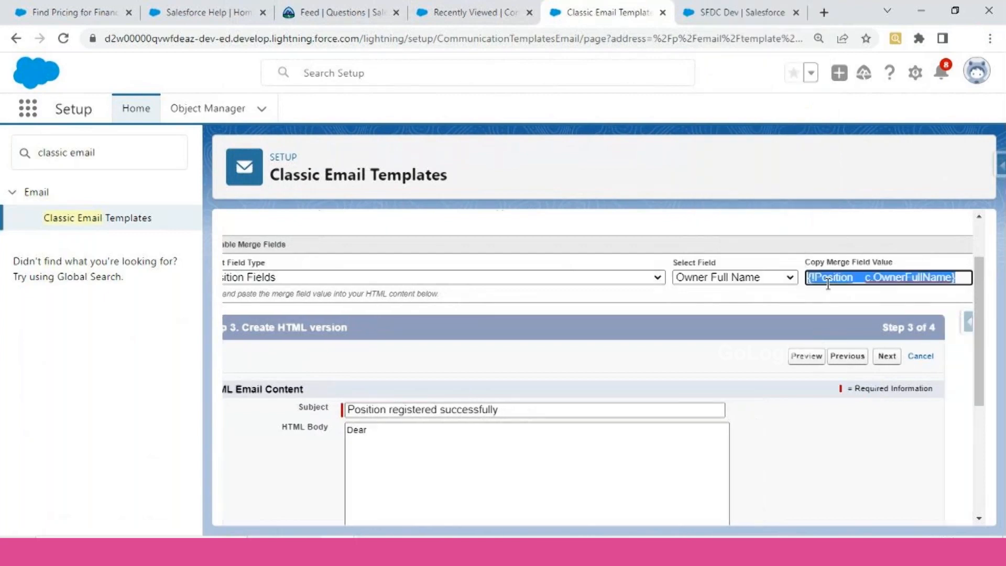
click(402, 427)
key(ctrl+v)
text(,)
key(Return)
key(Return)
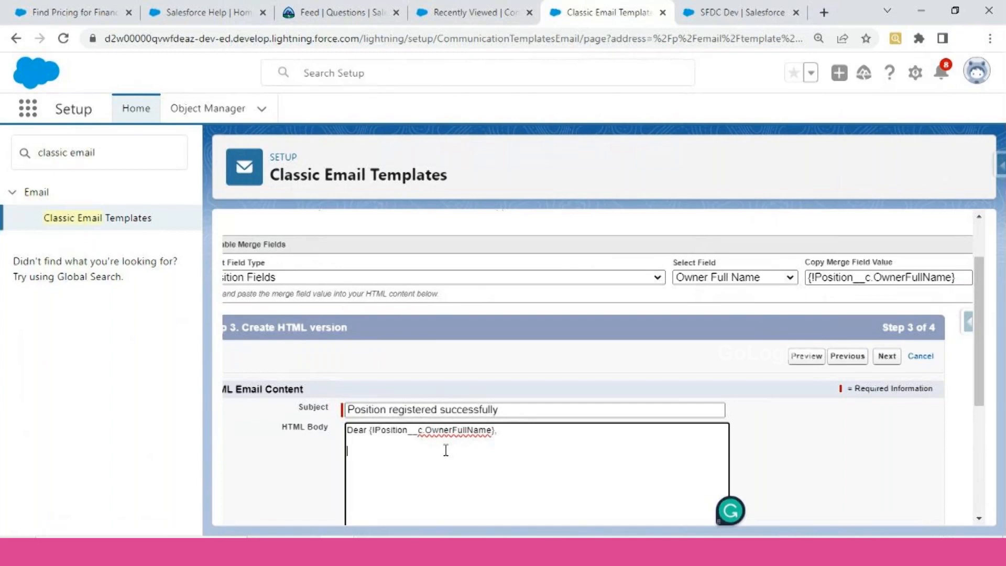
scroll(448, 446, down, 3)
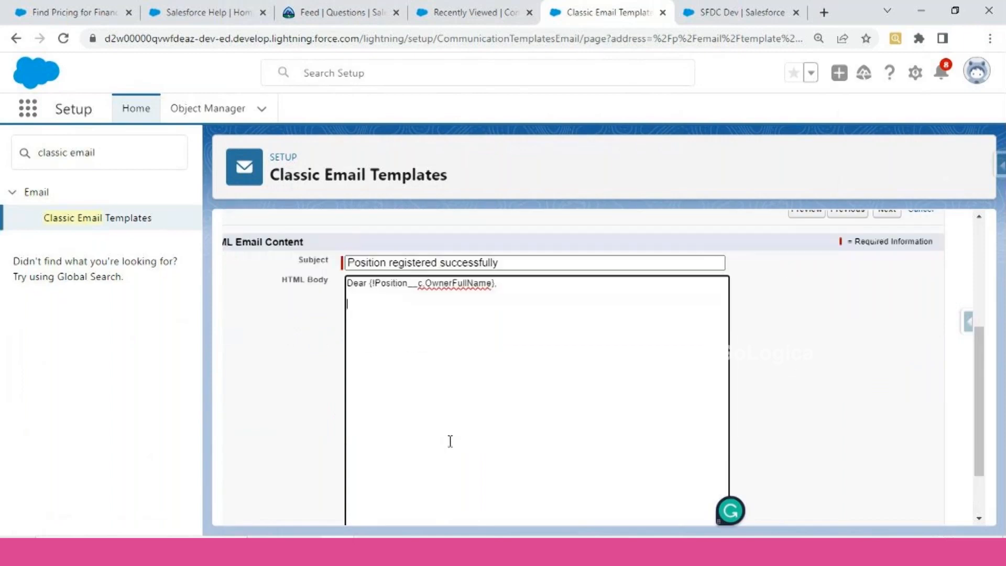
text(This is to update you that)
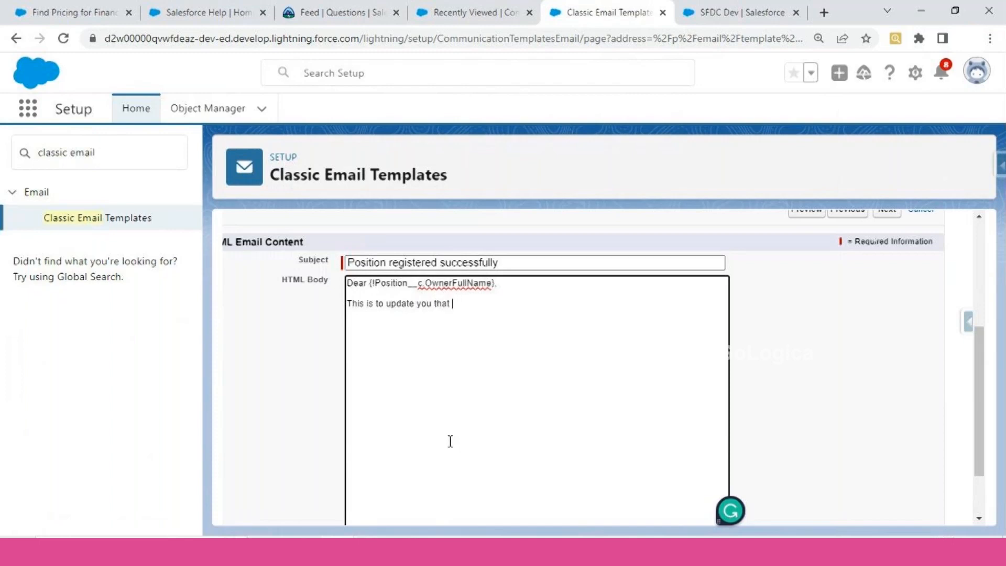
key(BackSpace)
key(BackSpace)
key(BackSpace)
key(BackSpace)
key(BackSpace)
key(BackSpace)
key(BackSpace)
key(BackSpace)
key(BackSpace)
key(BackSpace)
key(BackSpace)
key(BackSpace)
key(BackSpace)
key(BackSpace)
key(BackSpace)
key(BackSpace)
key(BackSpace)
key(BackSpace)
key(BackSpace)
key(BackSpace)
key(BackSpace)
key(BackSpace)
key(BackSpace)
key(BackSpace)
Write "Position registered successfully." below the greeting and close the HTML body with "Thanks".
text(Position registsred)
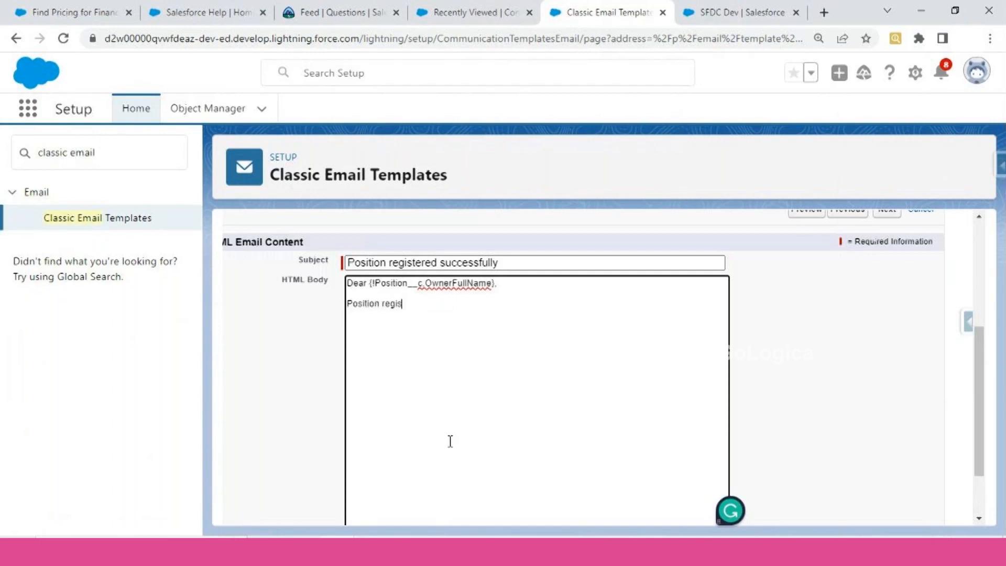
key(BackSpace)
key(BackSpace)
key(BackSpace)
key(BackSpace)
text(registered successfully.)
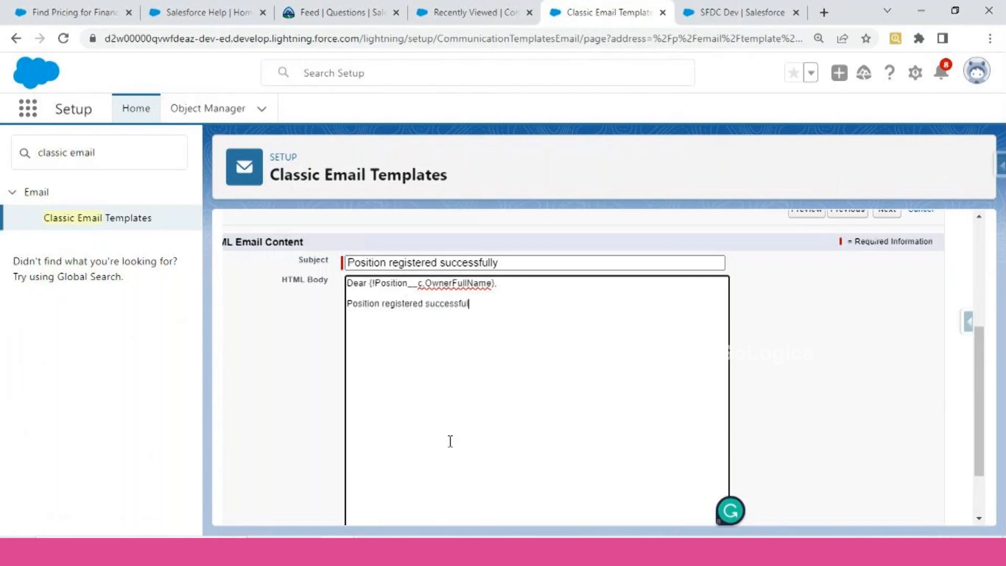
key(Return)
text(Thanks)
key(Return)
Continue to the text-only version, leave its body empty and save the email template.
scroll(669, 394, down, 2)
click(881, 494)
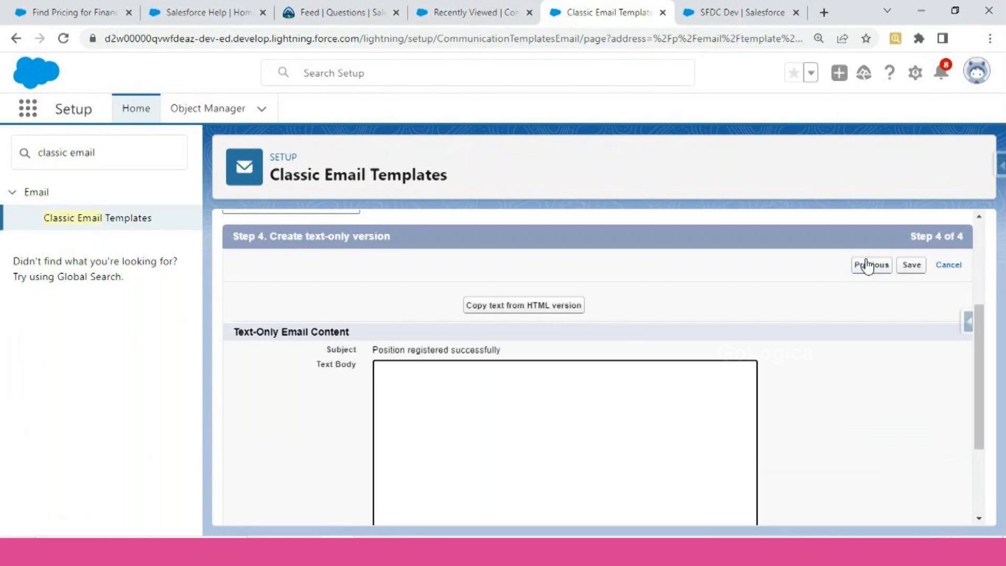
click(911, 265)
Search Setup for "email alert", open Email Alerts and continue past the workflow introduction to the alert list.
drag(117, 152, 12, 152)
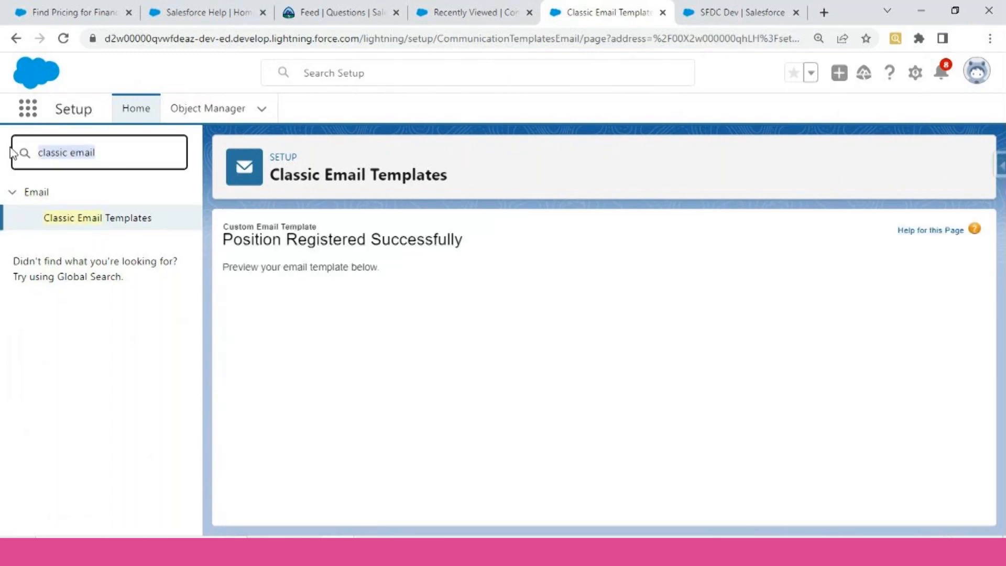
text(email)
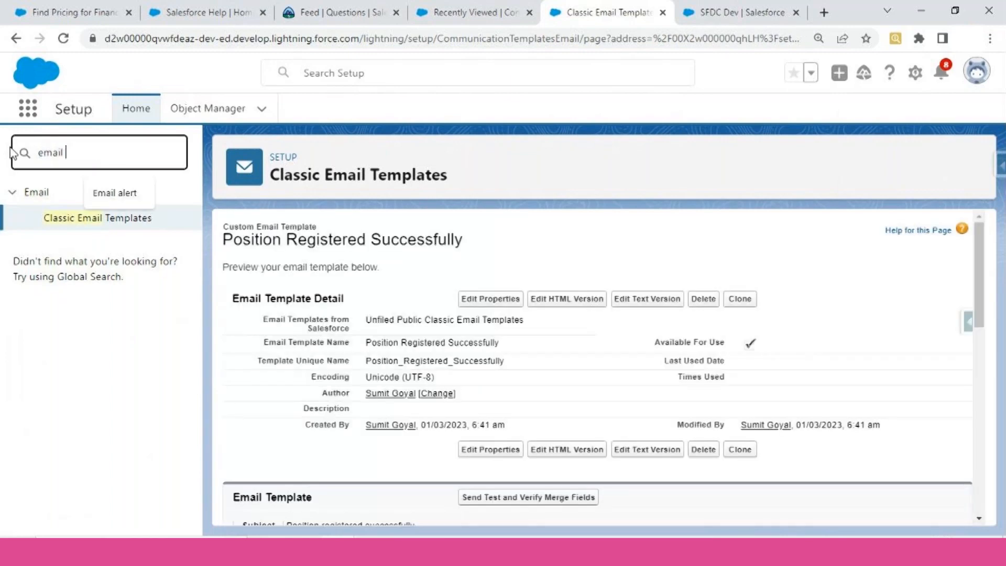
text( alert)
click(84, 244)
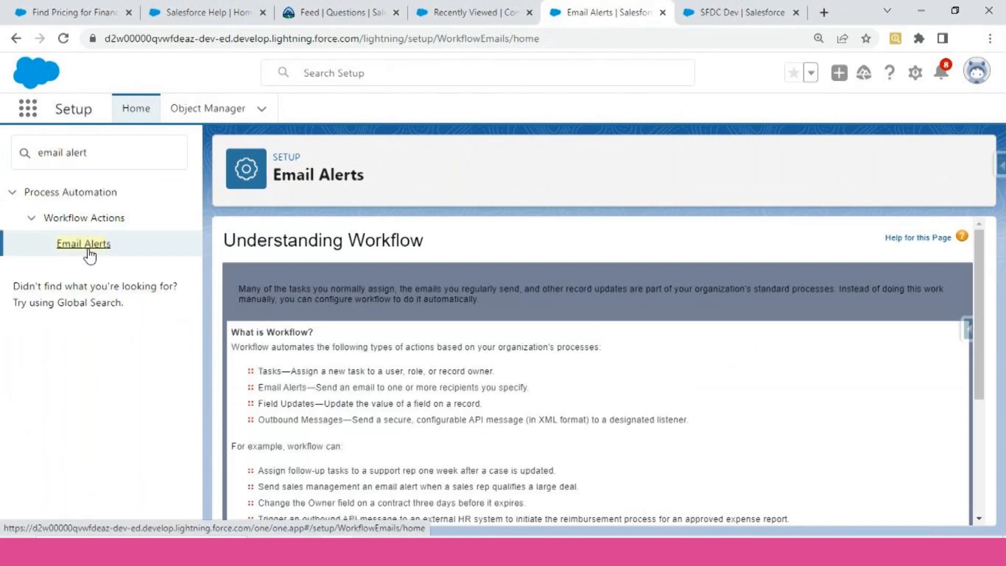
scroll(246, 471, down, 4)
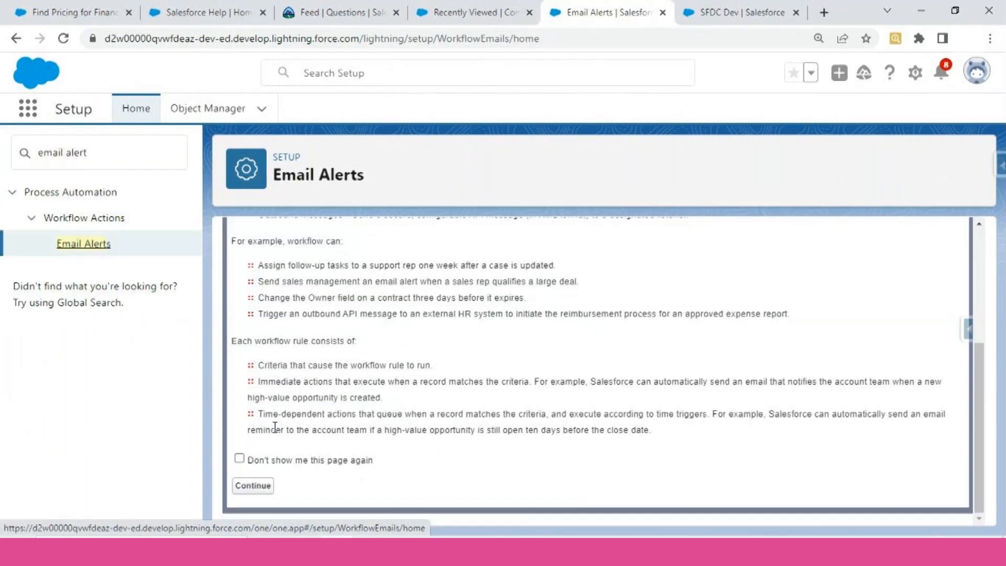
click(252, 484)
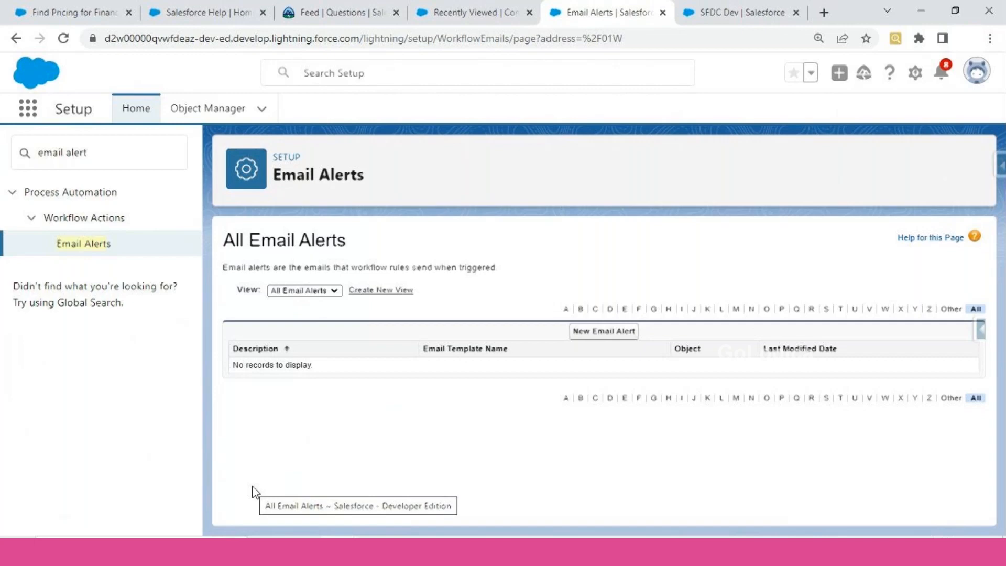
Start a new email alert with the description "Position record email" and the unique name Position_record_email.
click(597, 334)
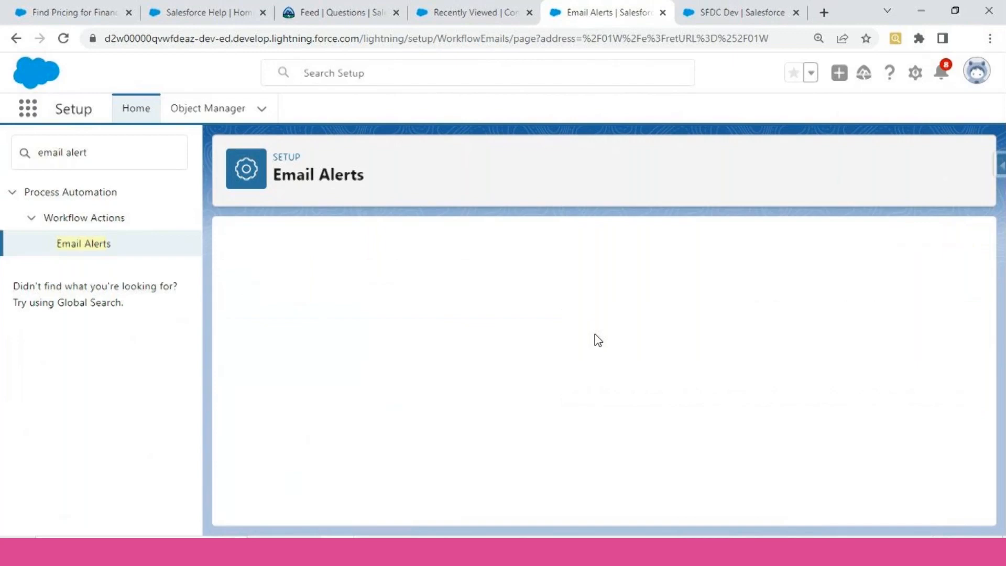
scroll(370, 390, down, 5)
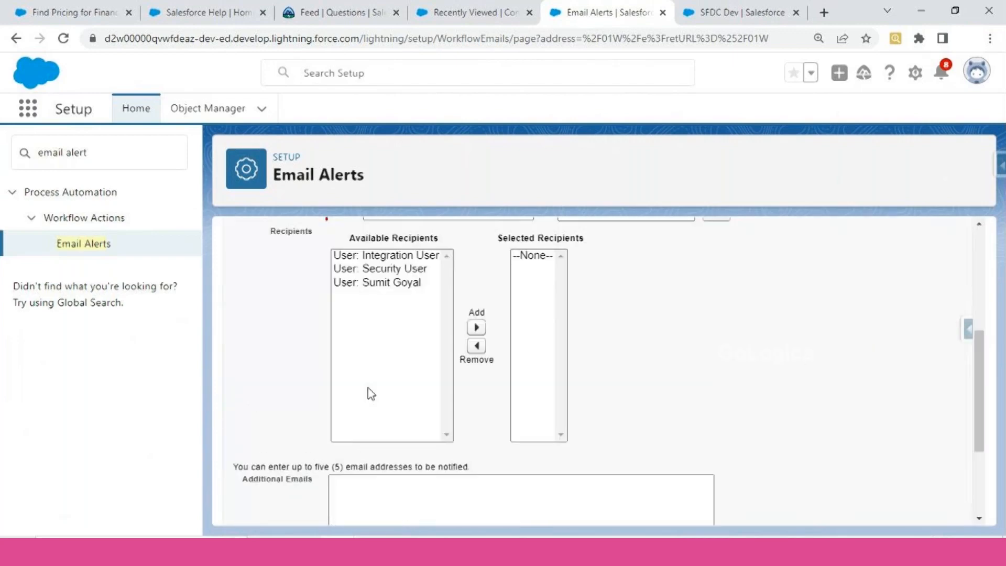
scroll(354, 325, up, 4)
text(Position)
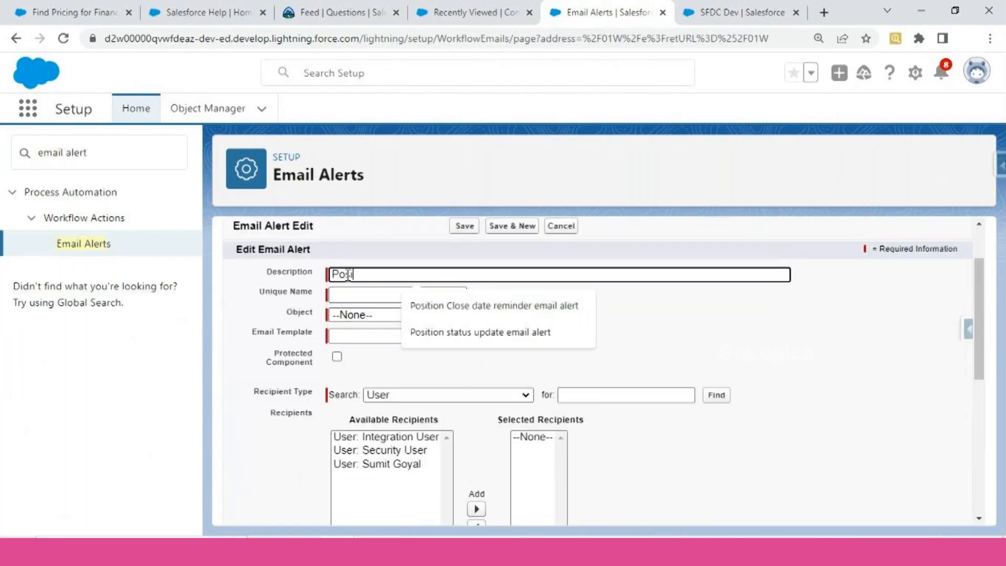
key(BackSpace)
key(BackSpace)
key(BackSpace)
key(BackSpace)
key(BackSpace)
text(tion)
key(BackSpace)
text(n record email)
key(Tab)
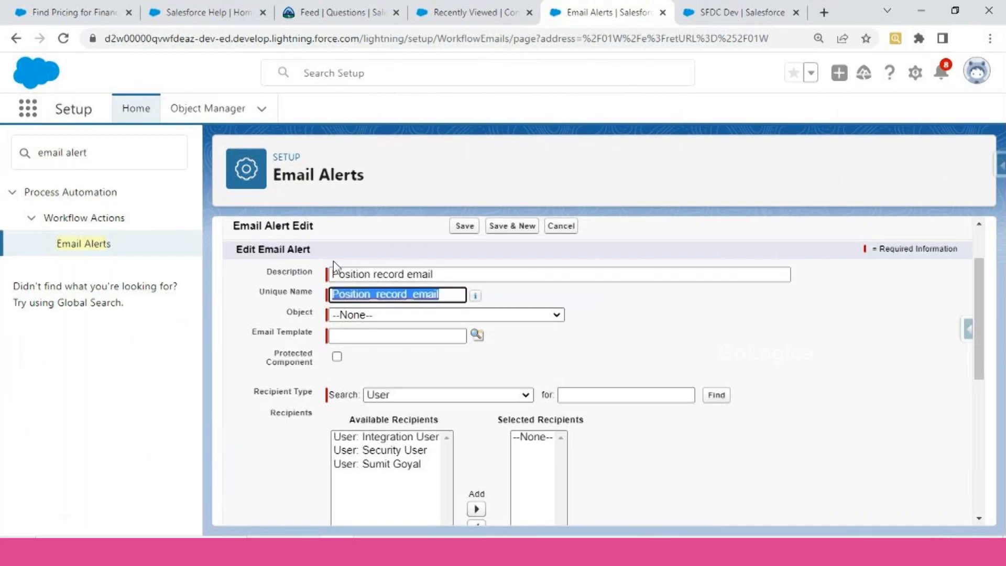
Set the alert's object to Position and look up "Position Registered Successfully" as its email template.
click(365, 315)
text(position)
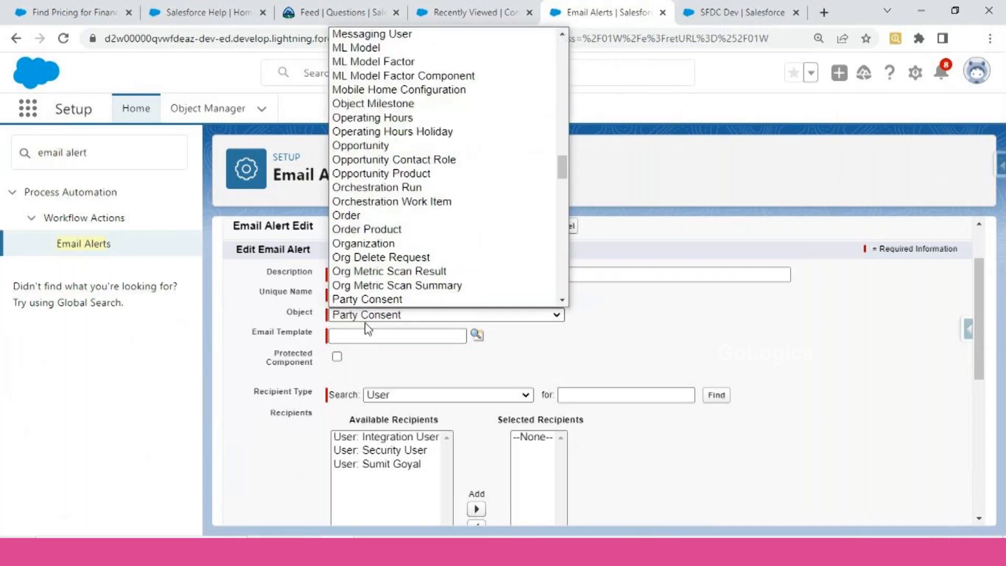
key(Return)
click(476, 415)
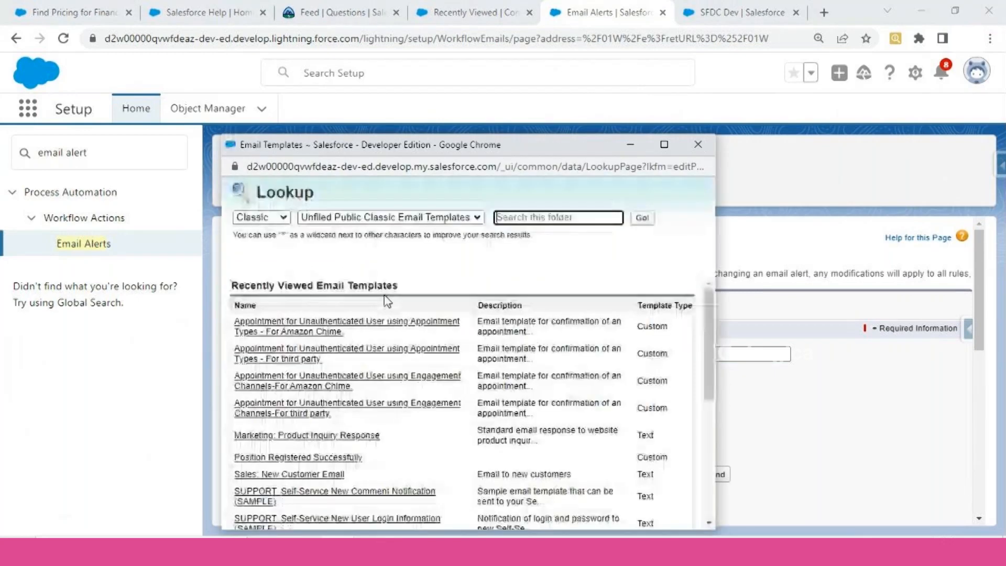
click(286, 458)
Choose the Owner recipient type, add Position Owner to the selected recipients and save the email alert.
scroll(325, 377, down, 3)
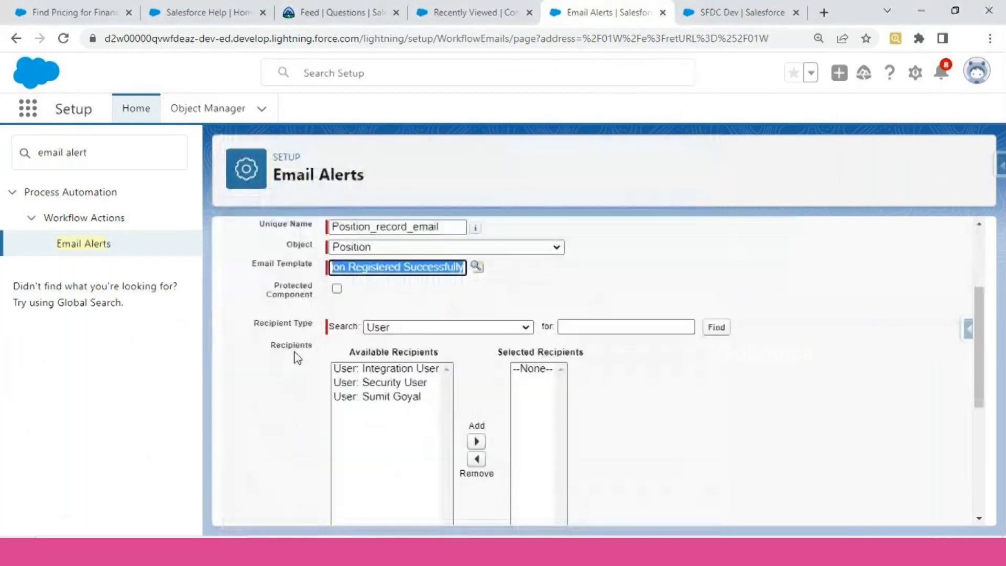
click(250, 326)
drag(250, 325, 288, 326)
click(405, 330)
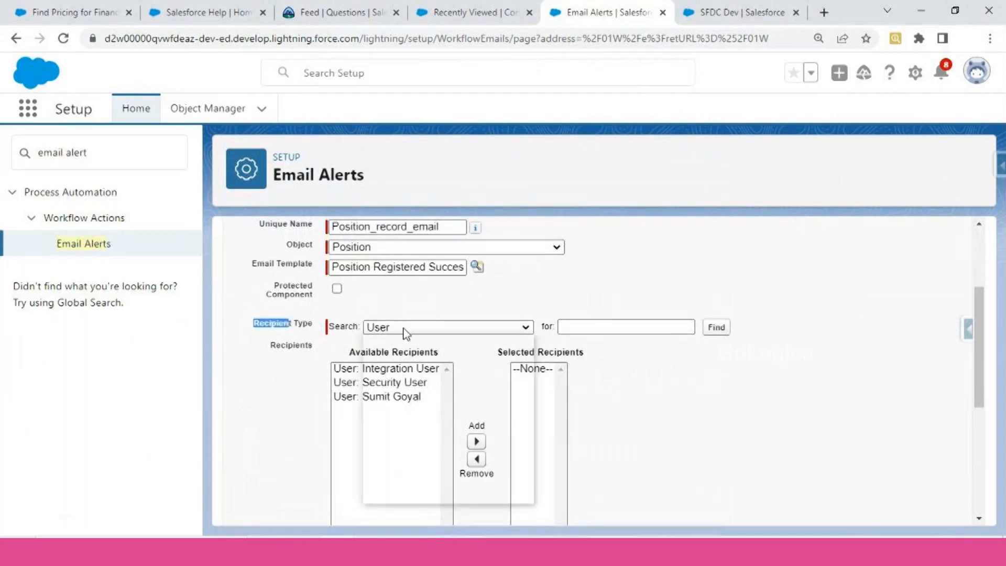
click(407, 404)
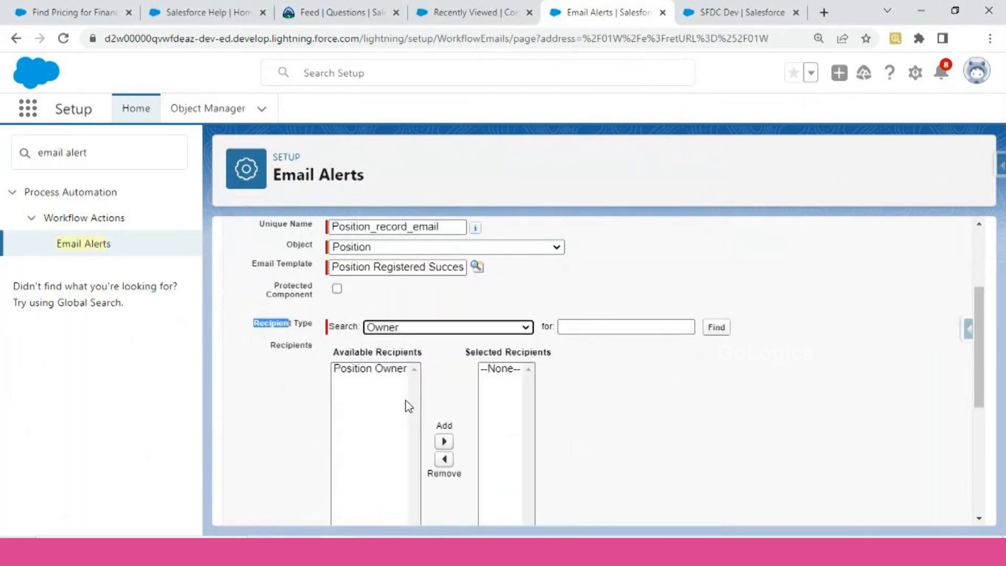
click(376, 369)
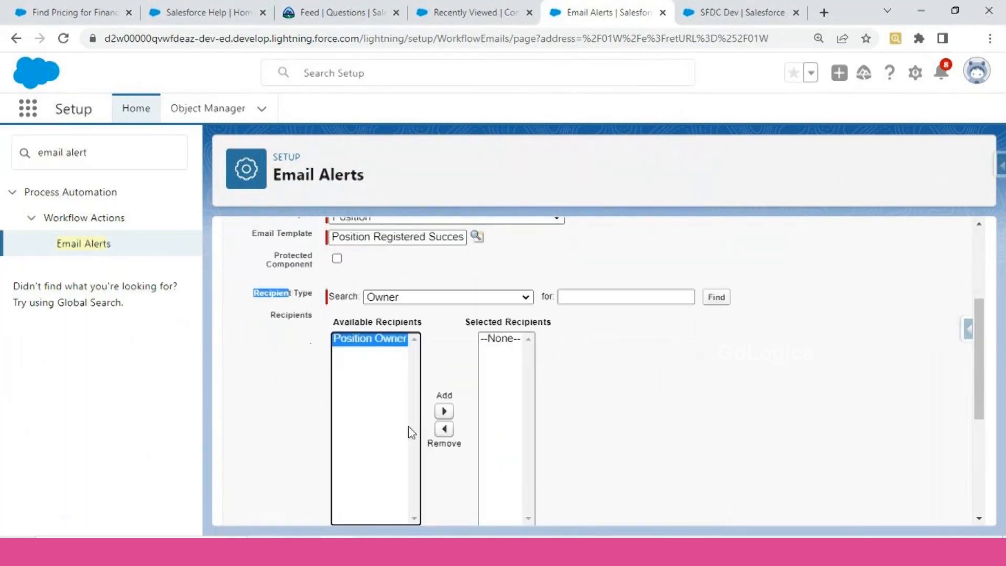
click(443, 411)
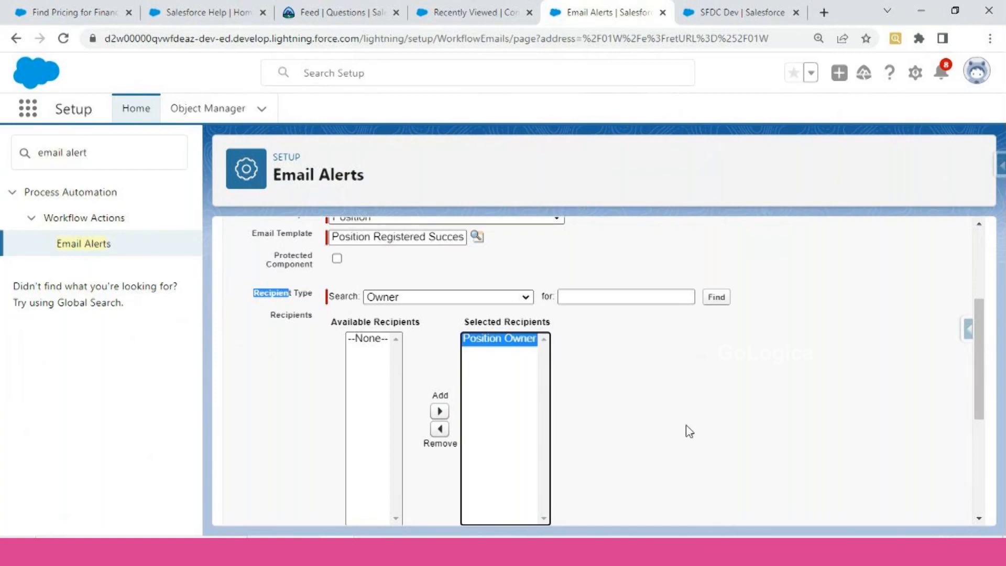
scroll(664, 404, down, 5)
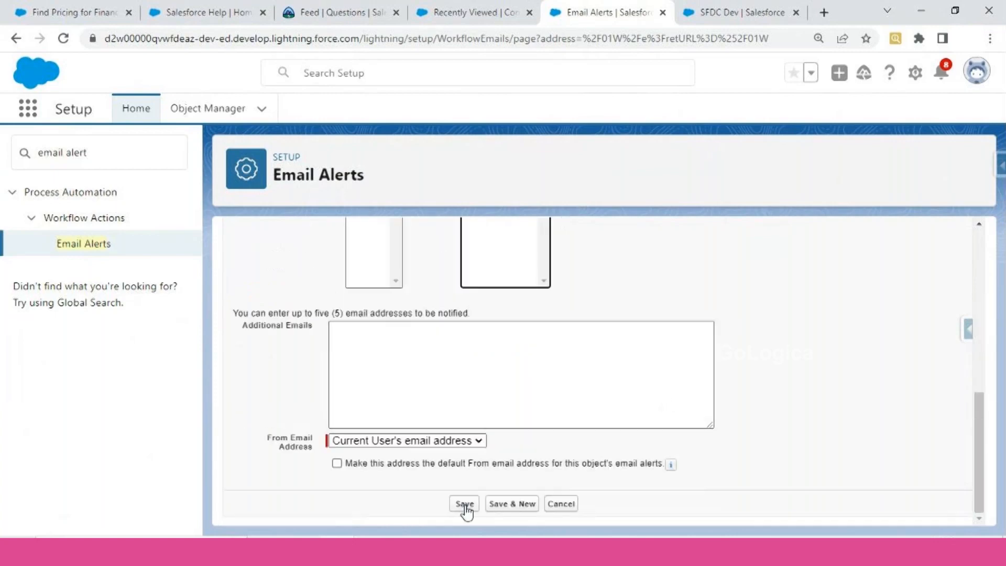
click(463, 504)
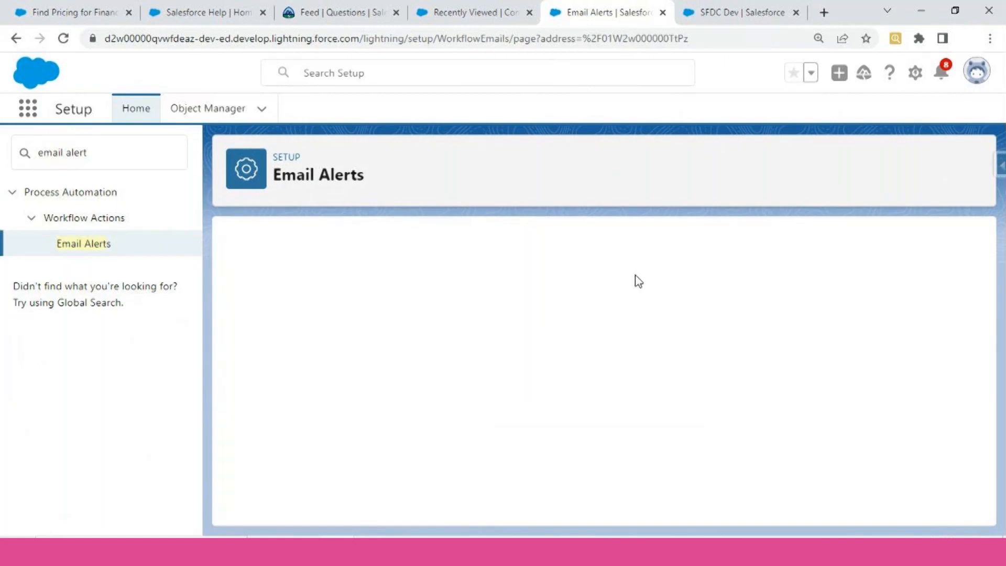
Search Setup for "flows" and open the Flows page under Process Automation.
drag(105, 148, 20, 163)
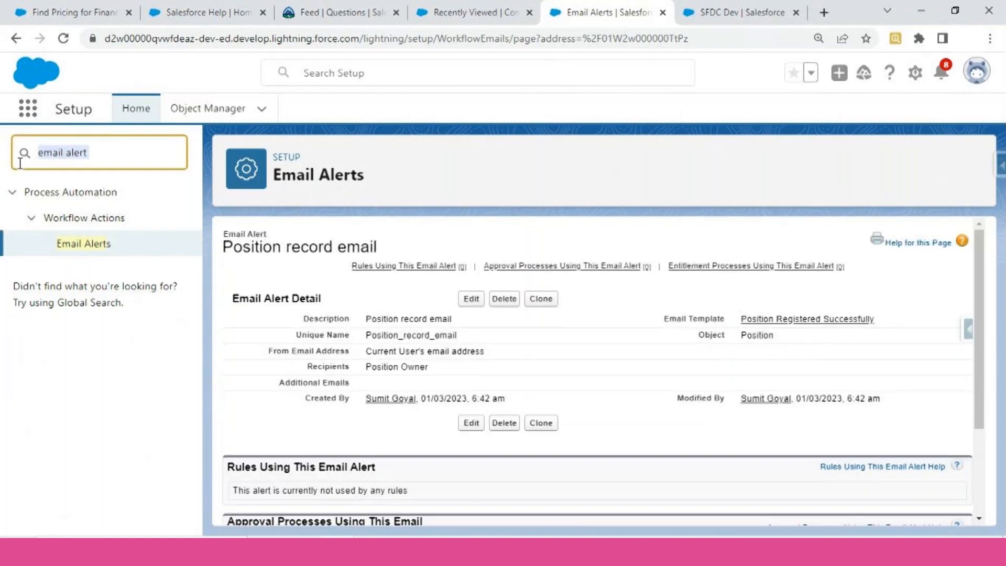
text(flows)
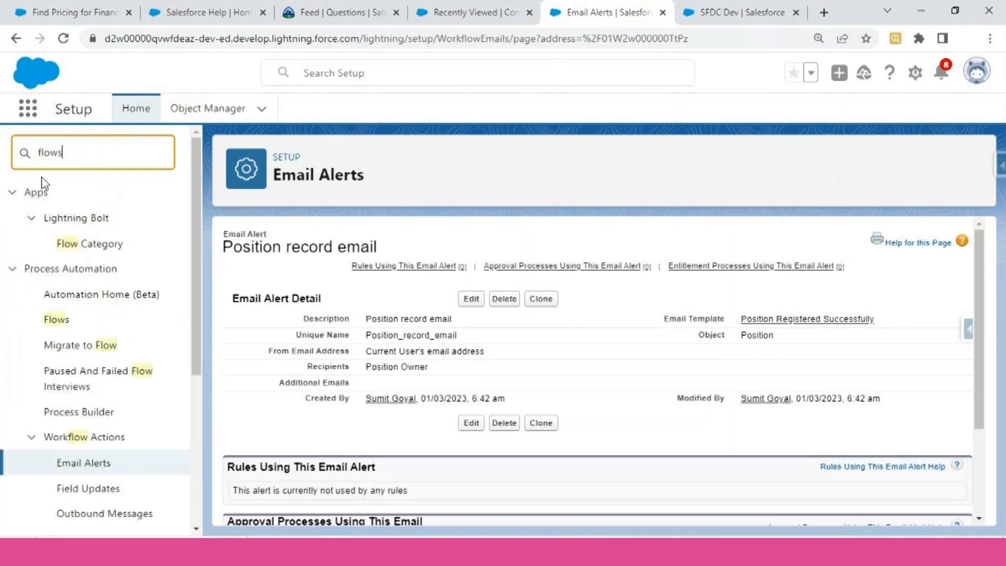
click(62, 222)
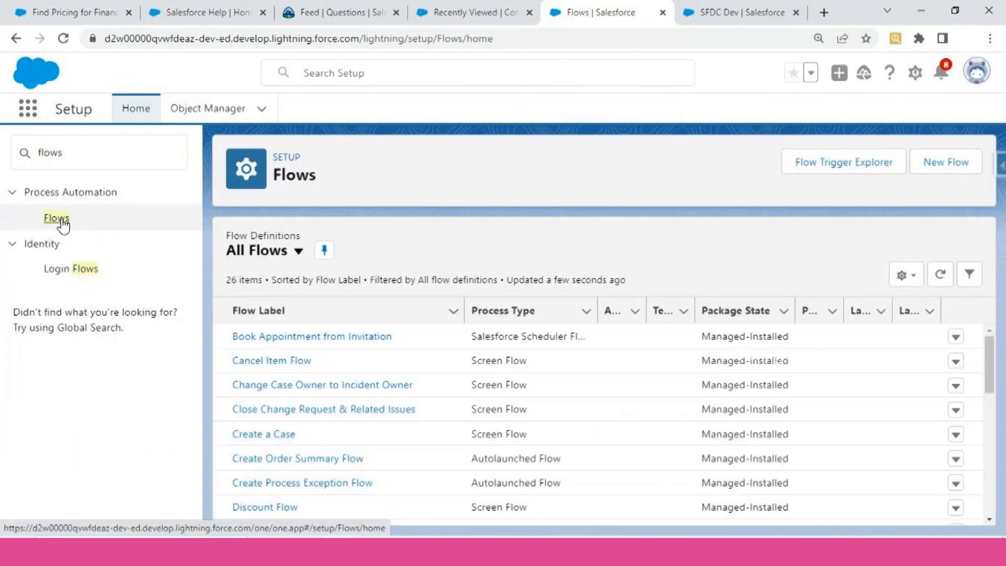
Start a new flow and create it as a Record-Triggered Flow.
click(949, 173)
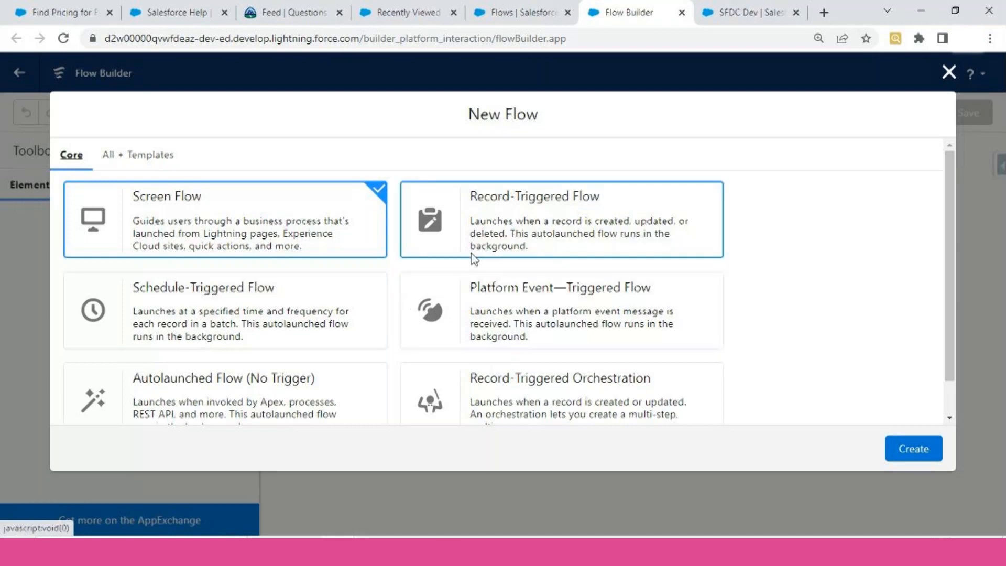
click(573, 218)
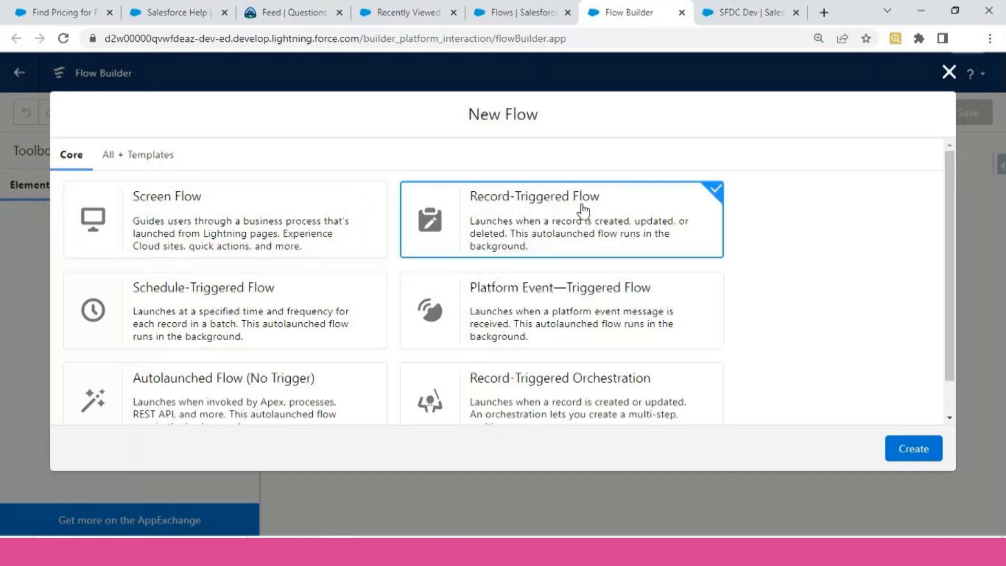
click(918, 454)
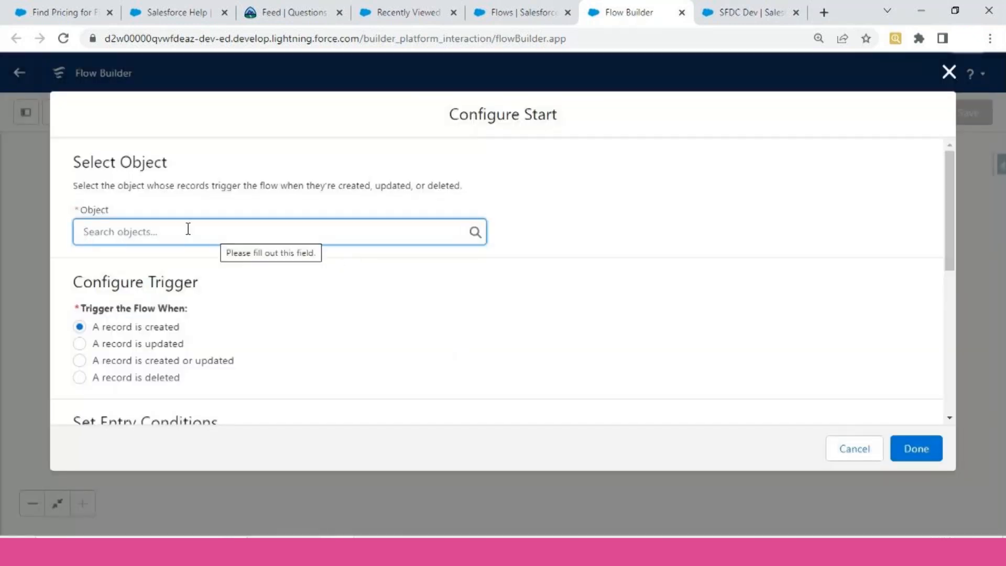
Configure the start for the Position object, triggered when a record is created and optimized for Actions and Related Records.
text(po)
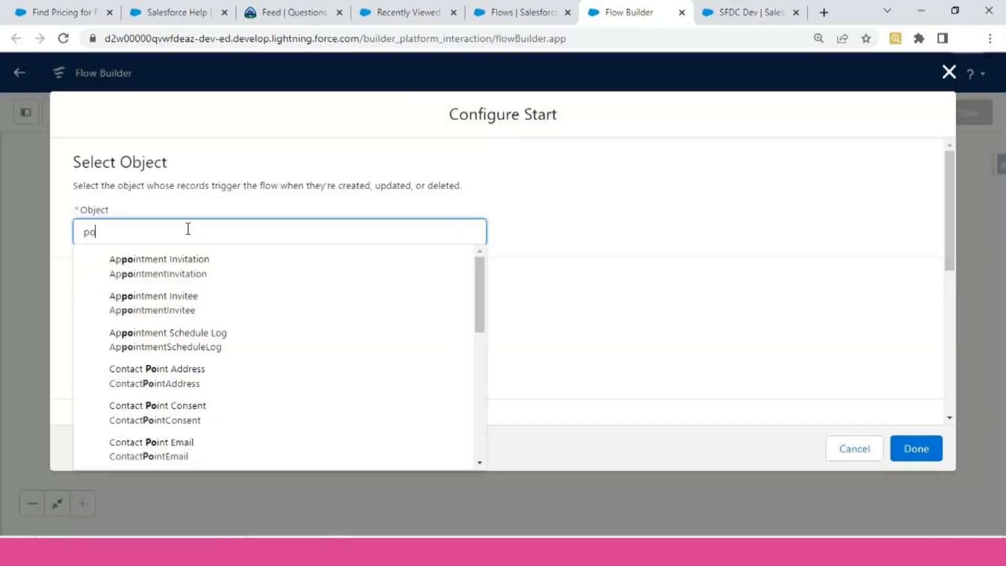
text(si)
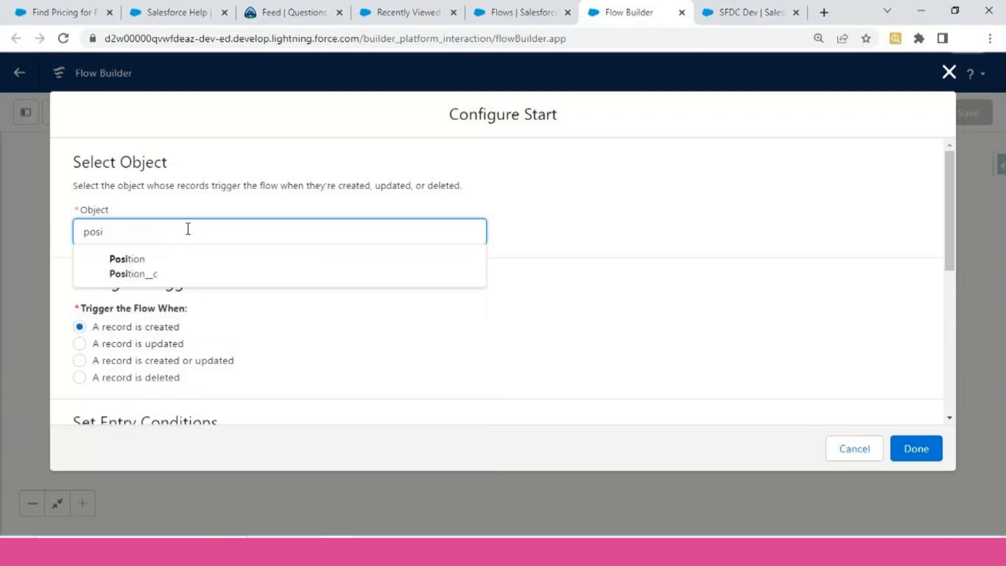
click(143, 276)
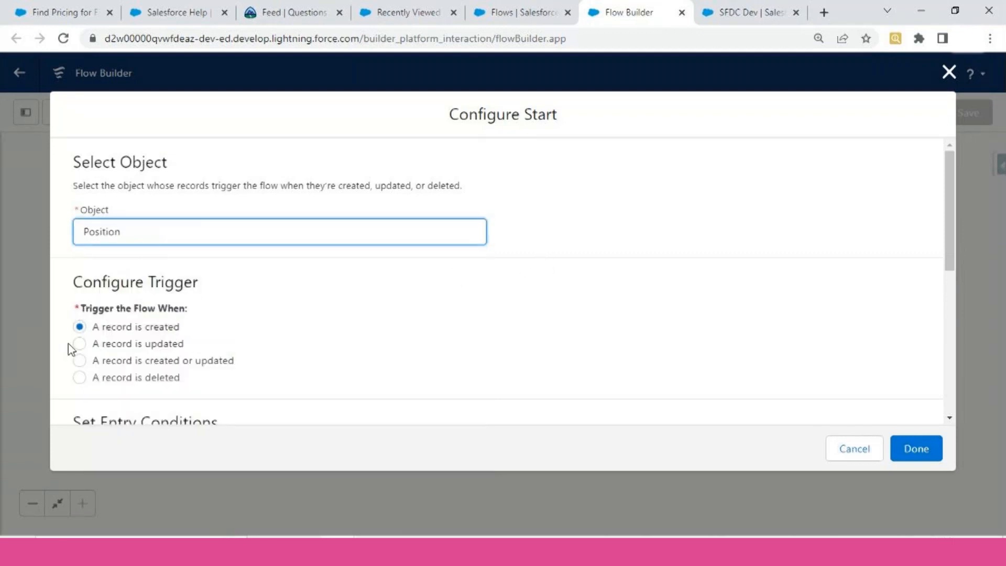
scroll(263, 316, down, 3)
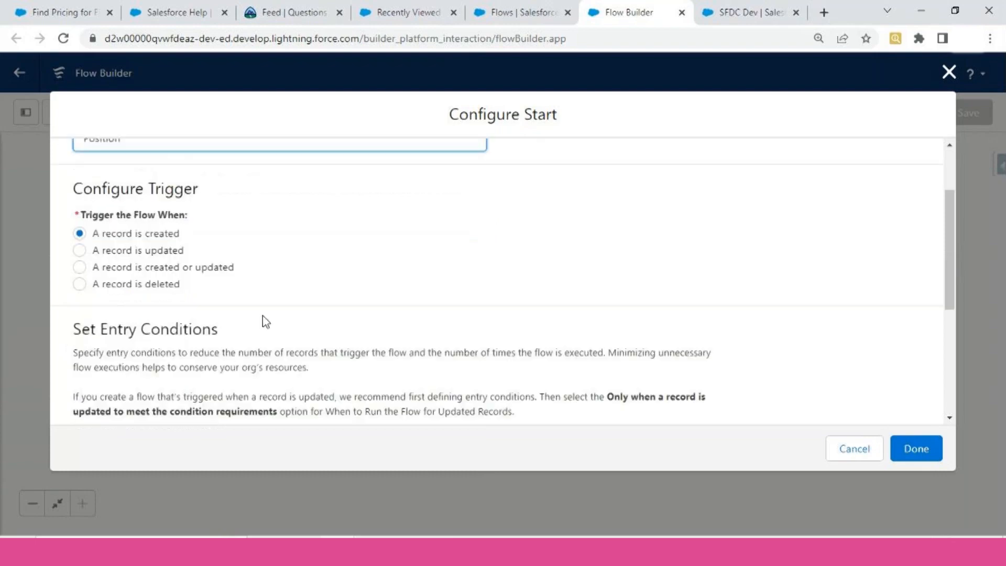
scroll(150, 406, down, 4)
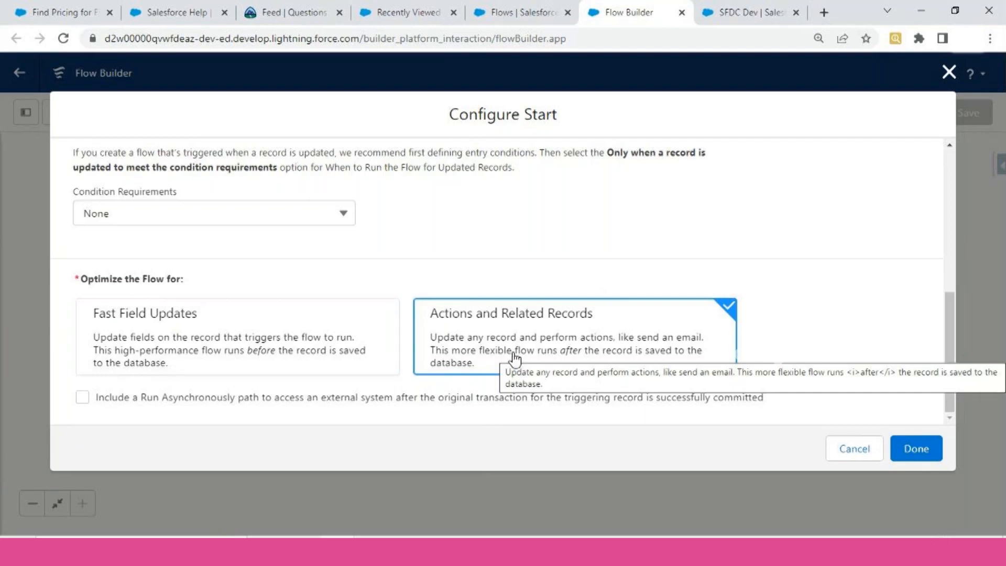
click(913, 451)
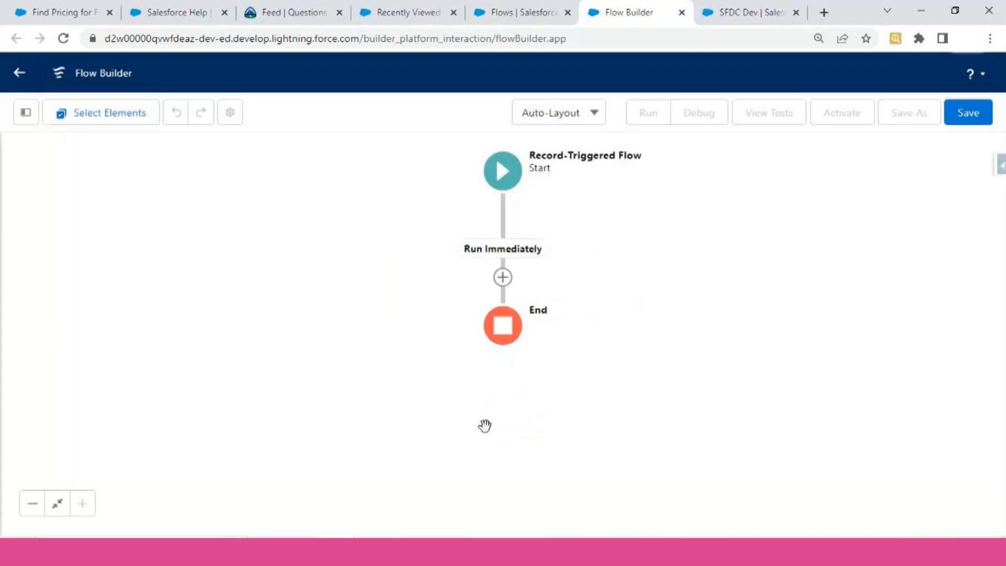
Open the element list for the Run Immediately path and search it for "not" to find notification actions.
click(503, 239)
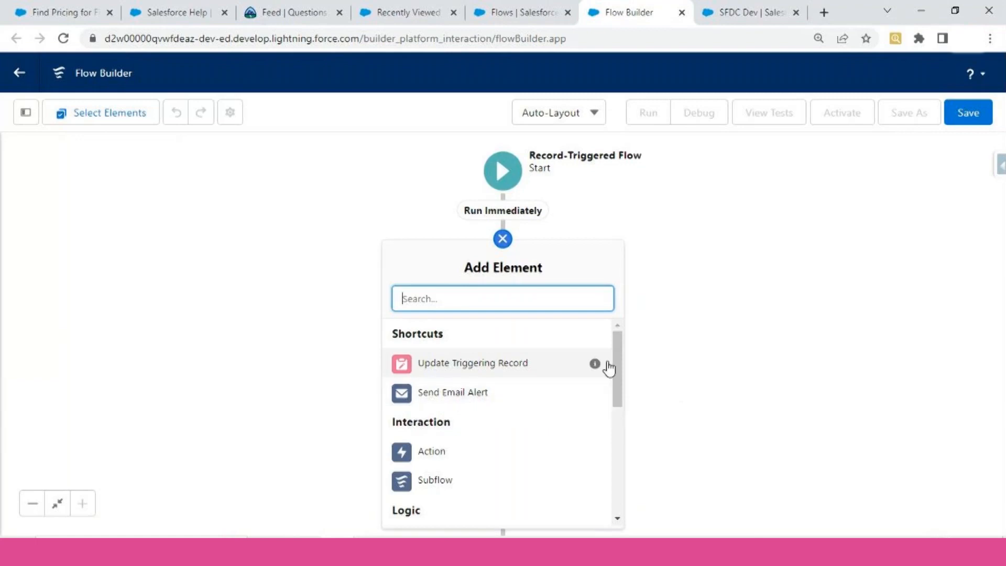
scroll(622, 368, down, 1)
drag(620, 362, 622, 341)
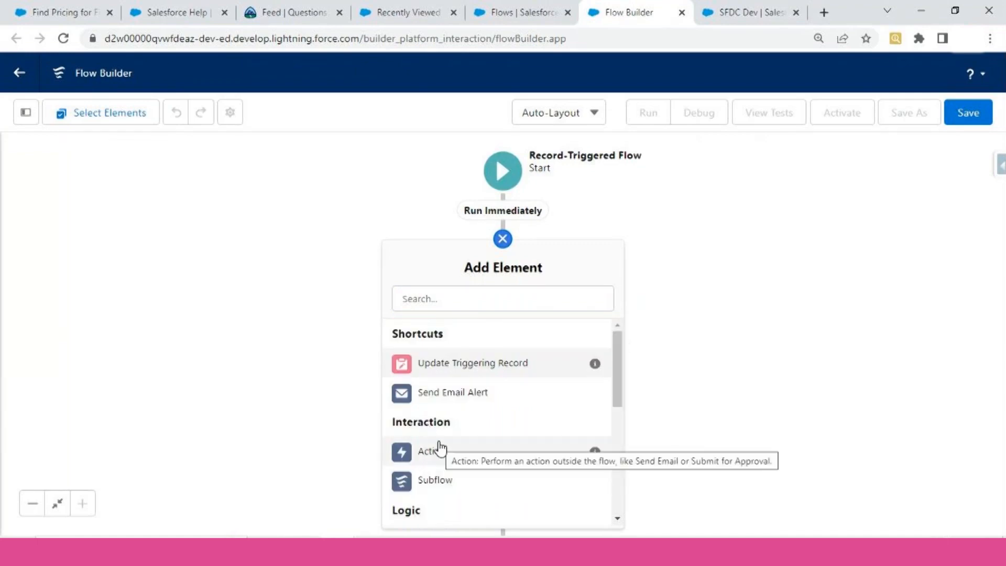
click(439, 297)
text(not)
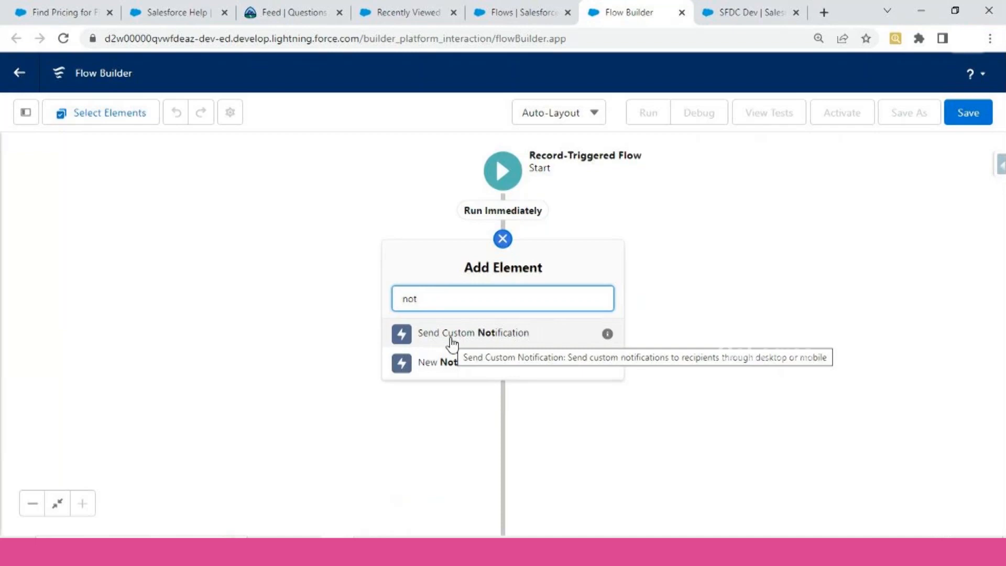
Switch to the SFDC Dev position record, view its notifications list and close it.
click(738, 6)
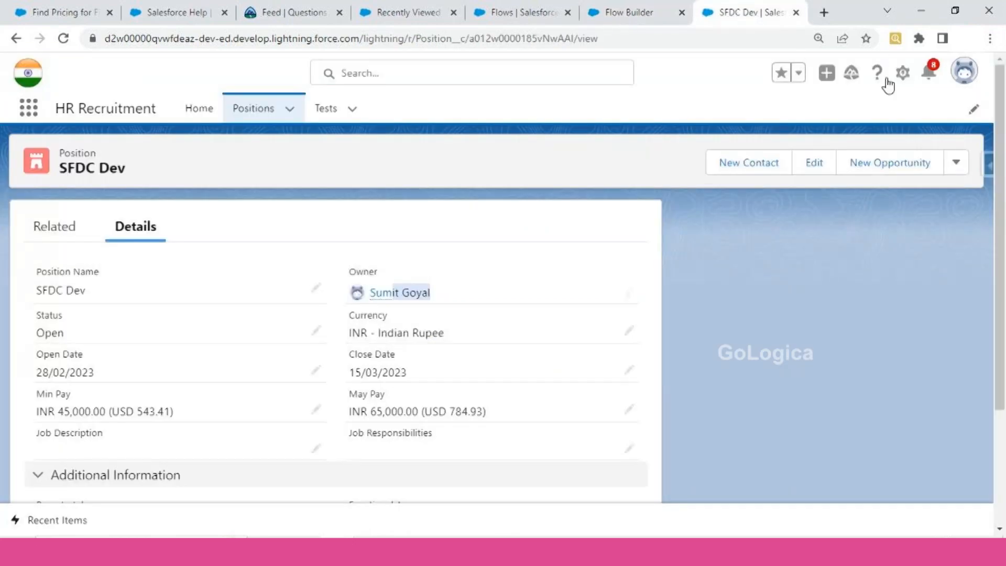
click(930, 73)
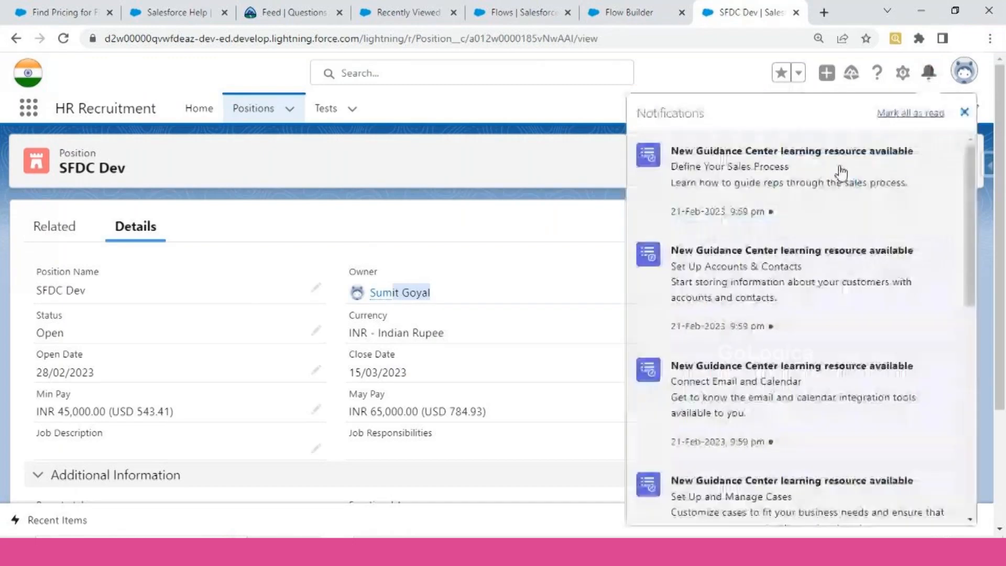
click(965, 113)
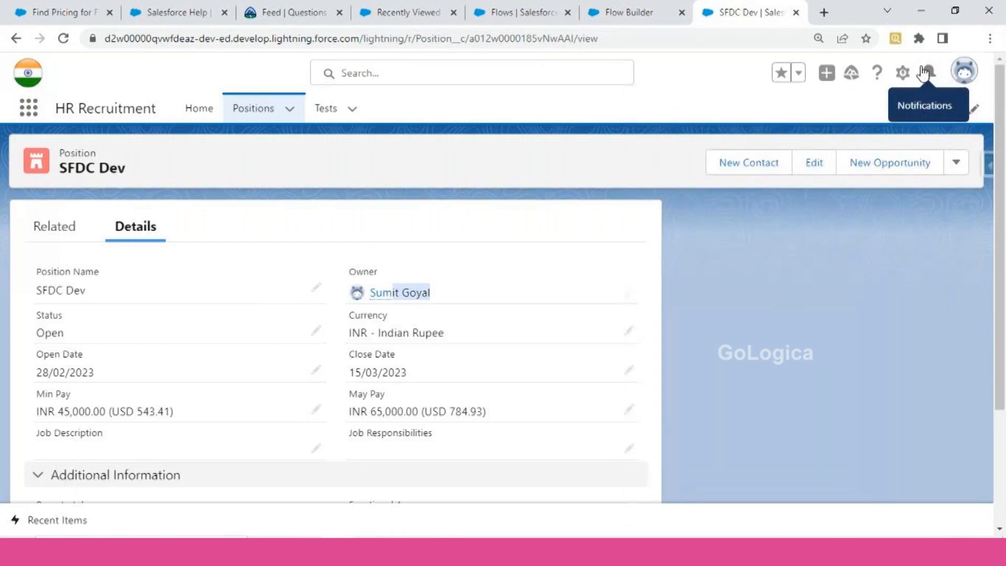
Return to the flow, clear the element search and add a Send Email Alert action using the Position record email alert.
click(624, 12)
key(BackSpace)
key(BackSpace)
key(BackSpace)
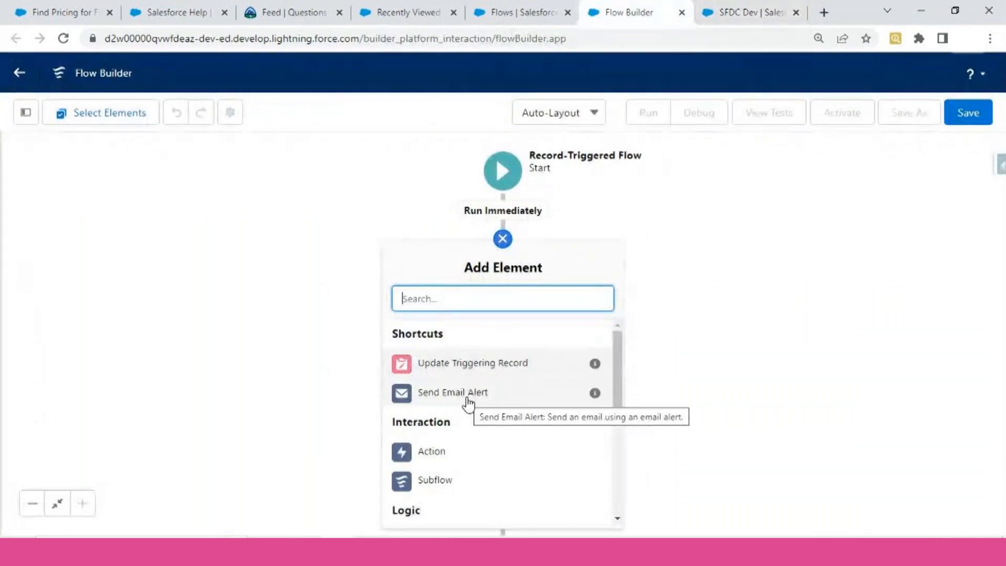
click(467, 400)
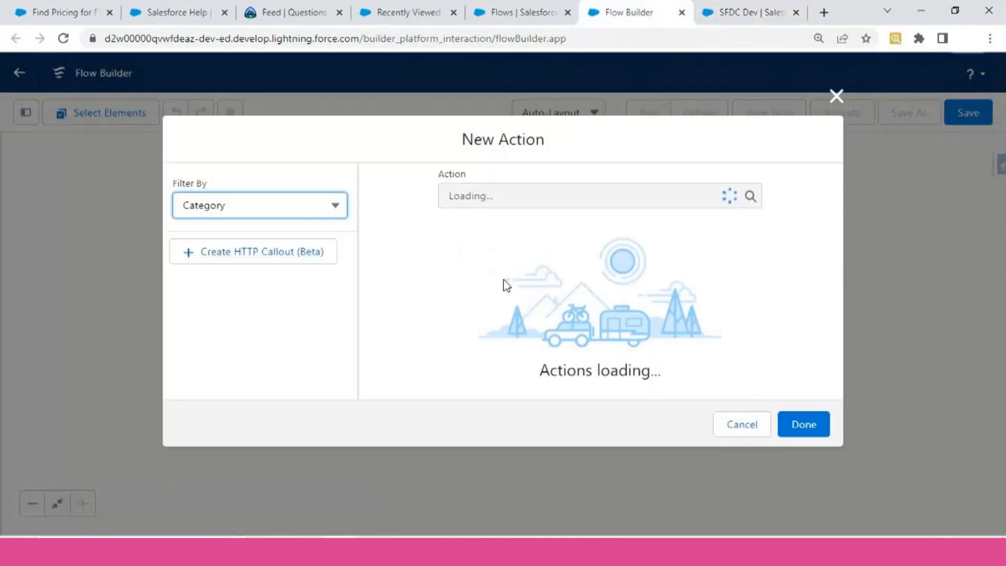
click(498, 186)
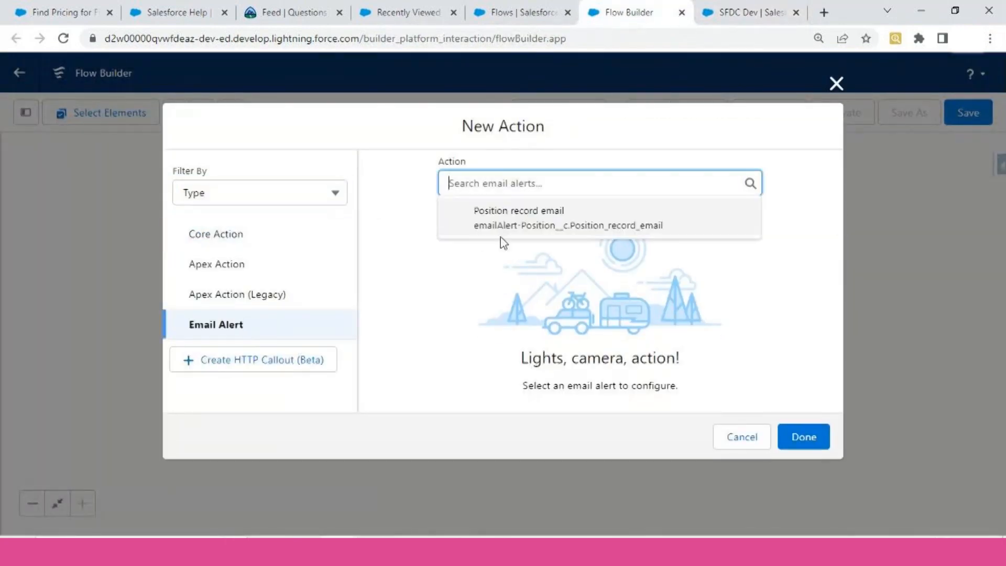
click(501, 231)
Label the action "Position Email alert" with the API name Position_Email_alert.
click(441, 283)
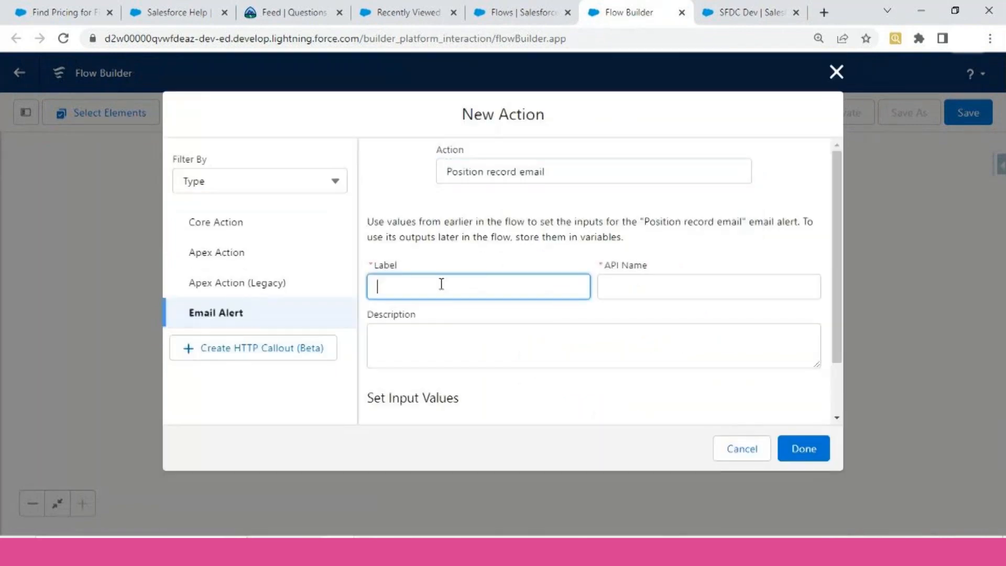
text(Position Email alert)
key(Tab)
Set the action's Record ID input to the triggering record's ID, {!$Record.Id}.
scroll(461, 327, down, 1)
click(473, 392)
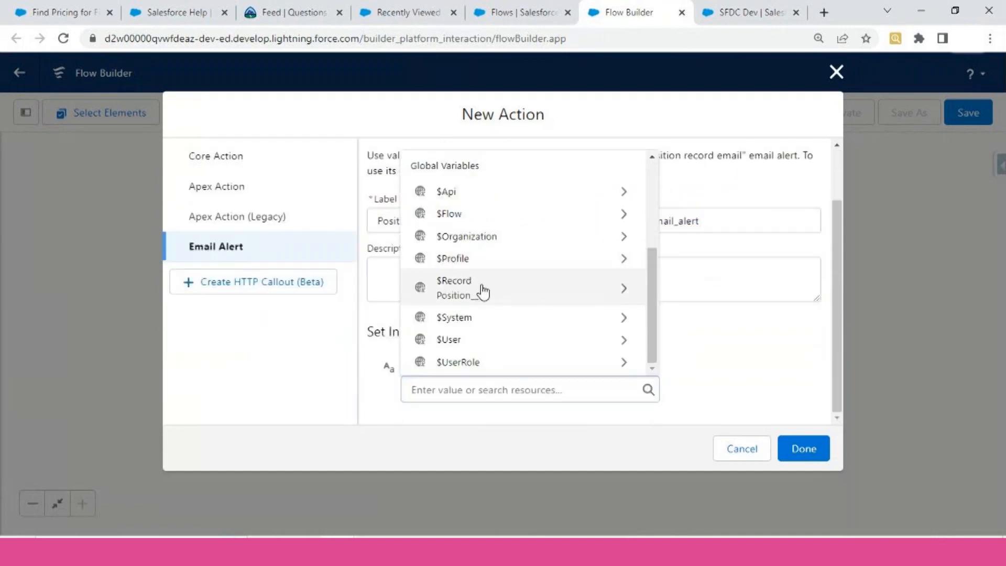
click(479, 288)
scroll(484, 304, down, 3)
scroll(467, 328, down, 3)
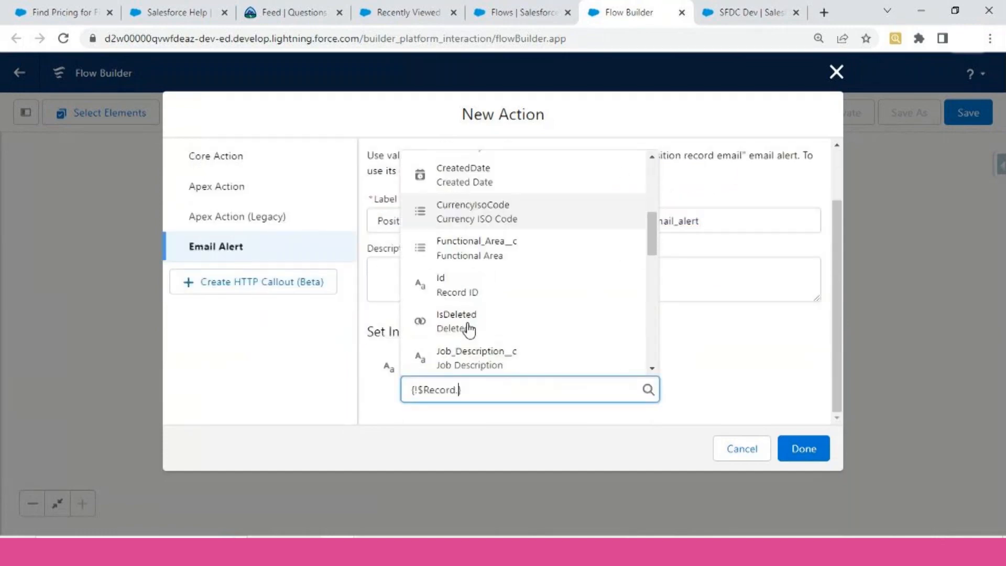
click(462, 242)
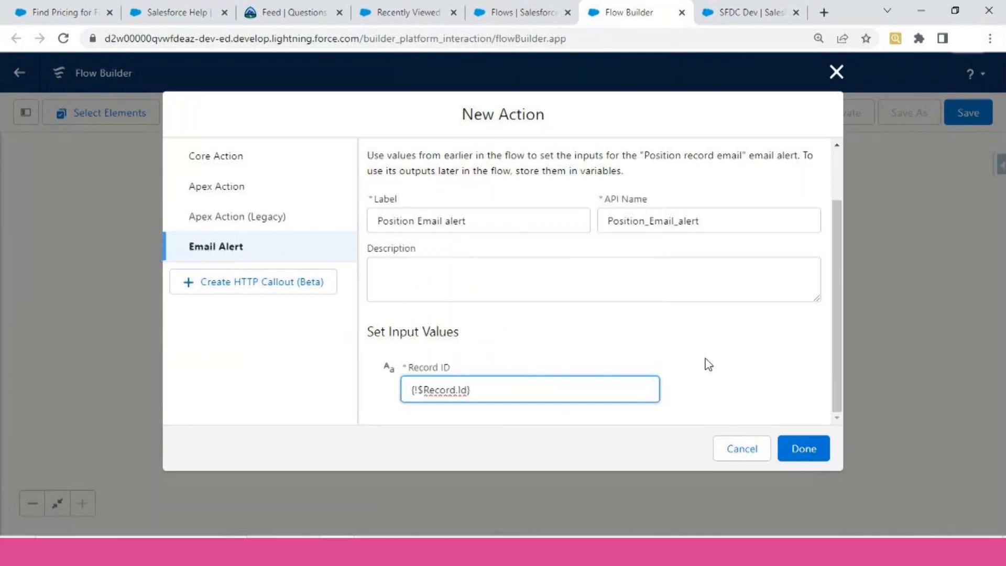
Reopen the SFDC Dev record from the Positions list and examine the record ID in its page address.
click(755, 12)
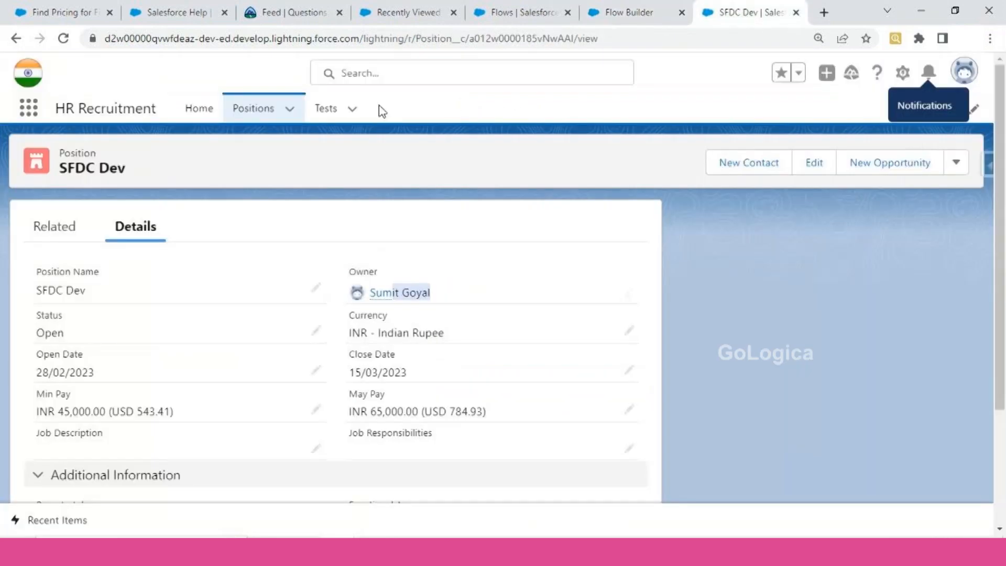
click(243, 111)
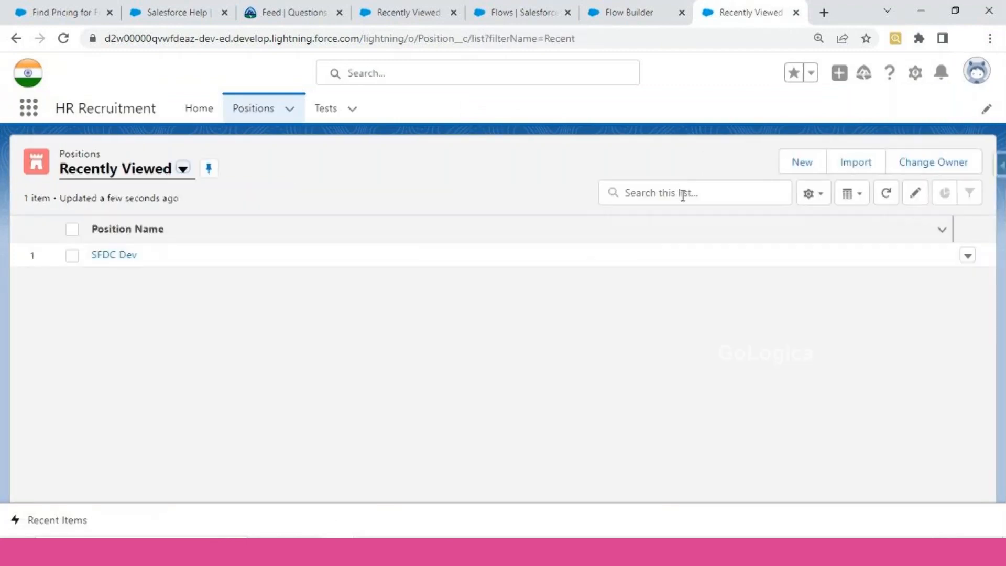
click(114, 256)
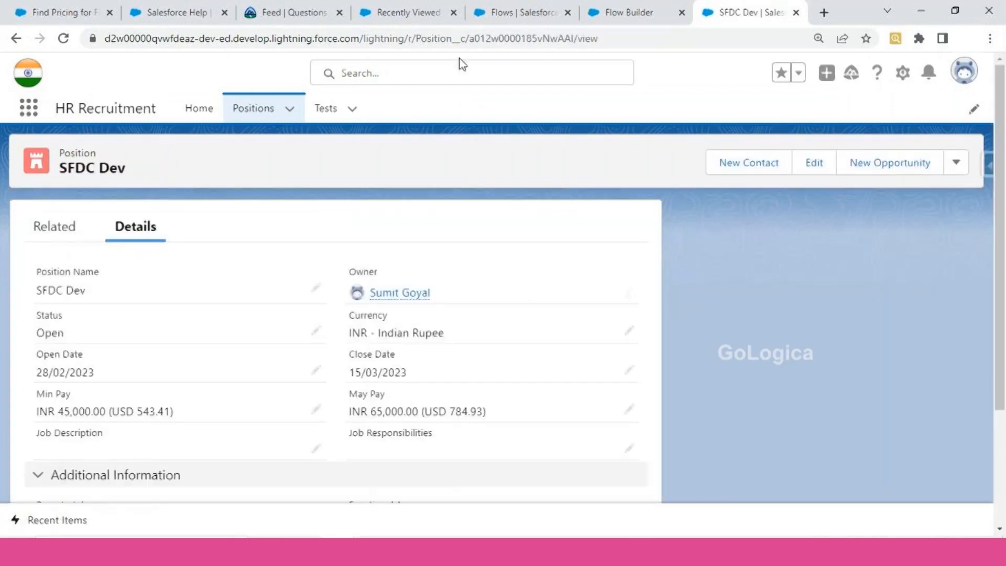
drag(468, 39, 577, 40)
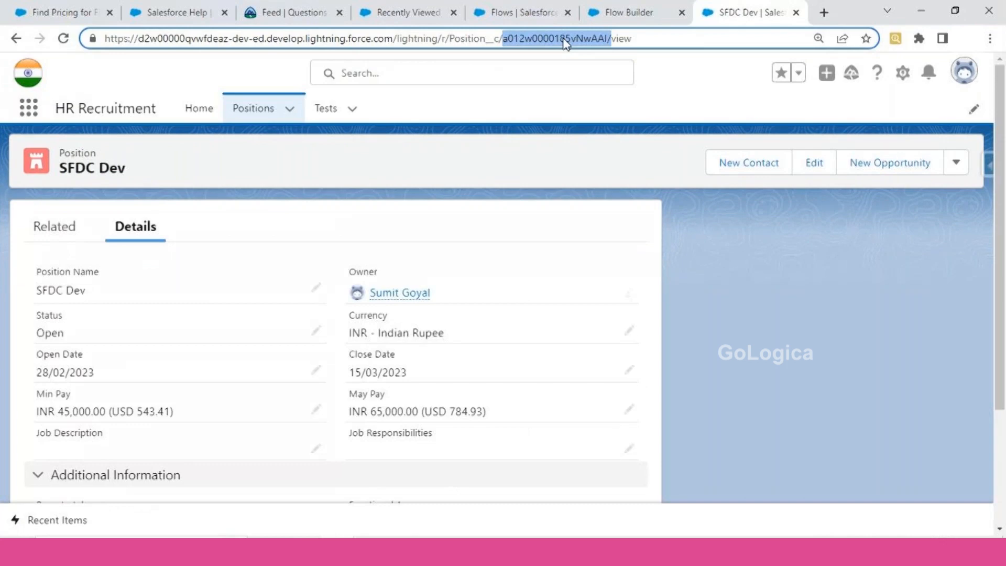
click(553, 97)
drag(470, 38, 578, 42)
Return to the flow and finish adding the Position Email alert action.
click(630, 11)
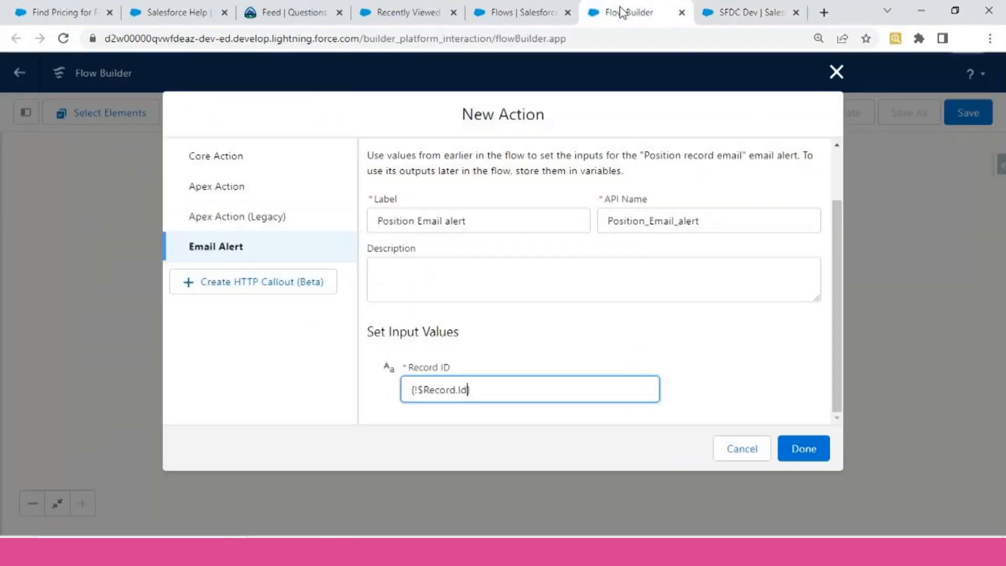
click(807, 452)
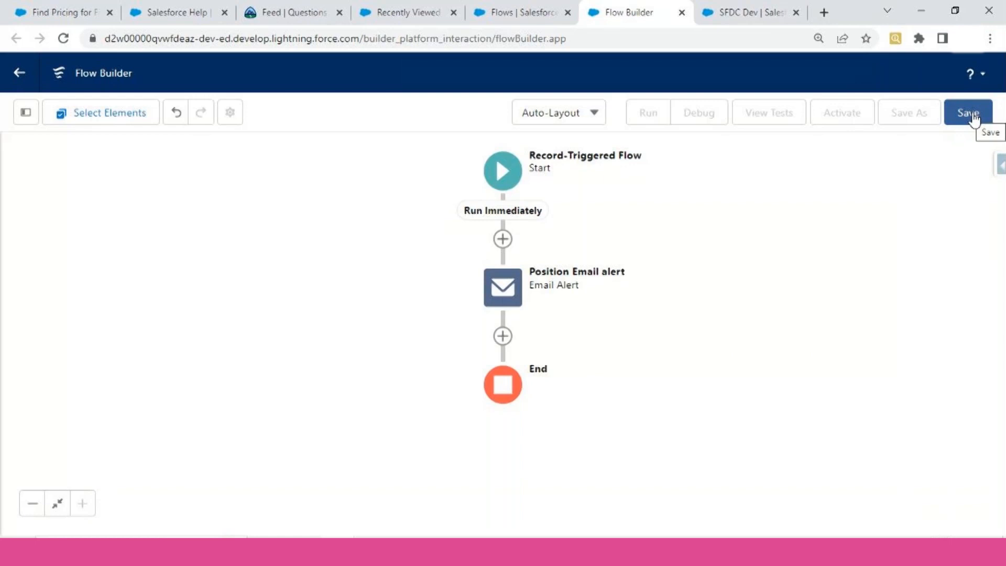
Save the flow with the label "New Position emailflow" and activate it.
click(973, 114)
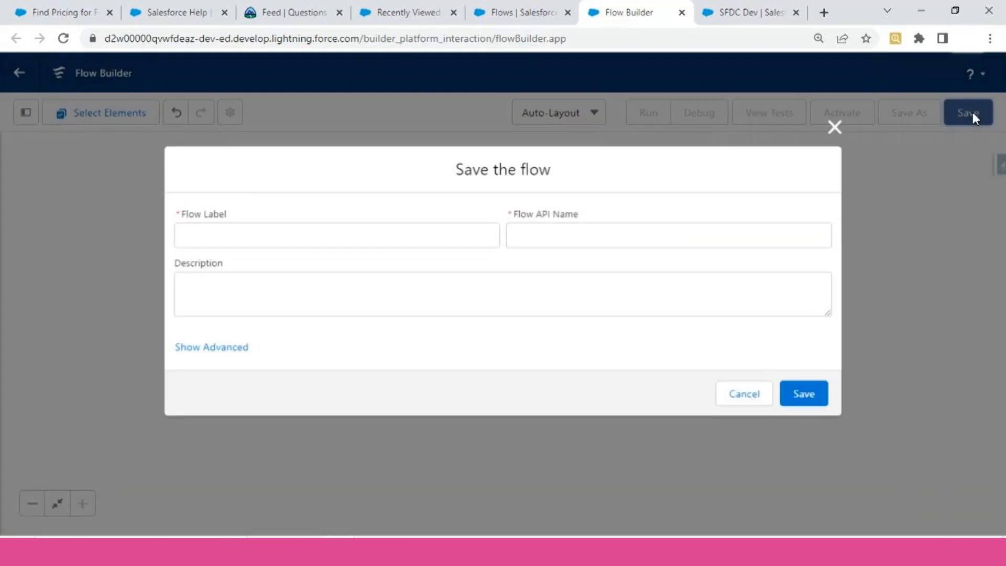
click(229, 237)
text(New )
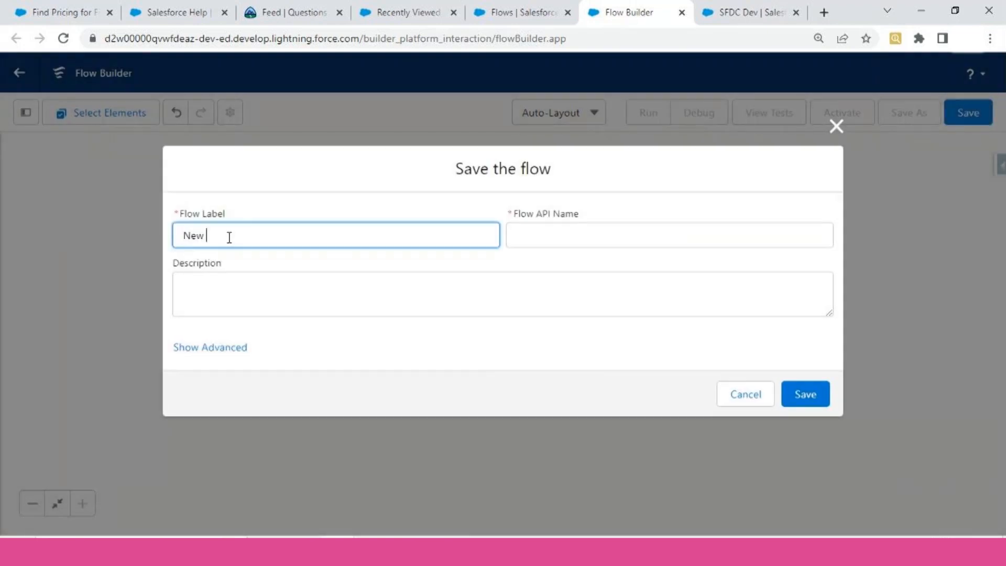
text(Position emailflow)
key(Tab)
click(815, 397)
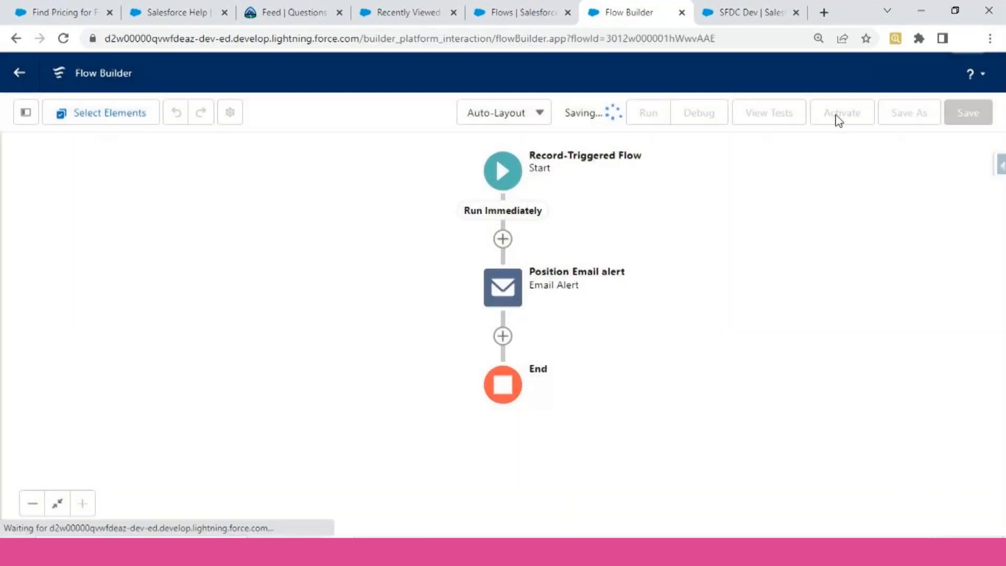
click(837, 114)
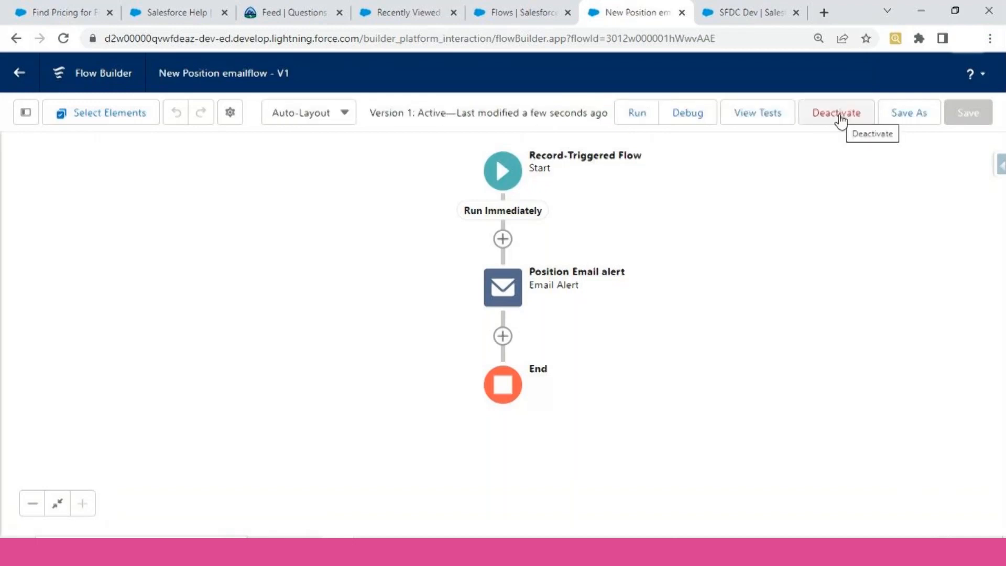
Start a new Position record in the HR Recruitment app named "Python Developer" with status Open.
click(750, 7)
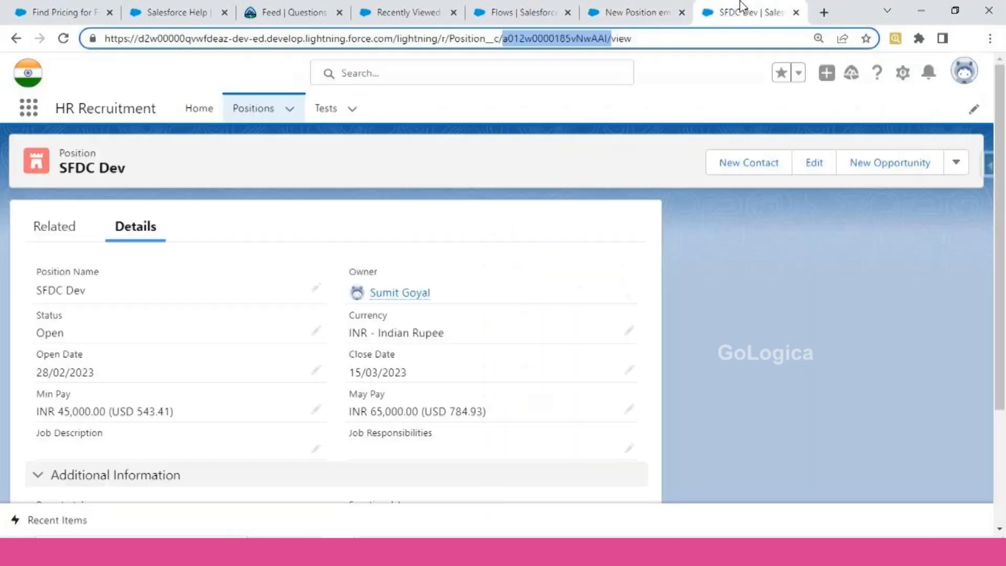
click(262, 108)
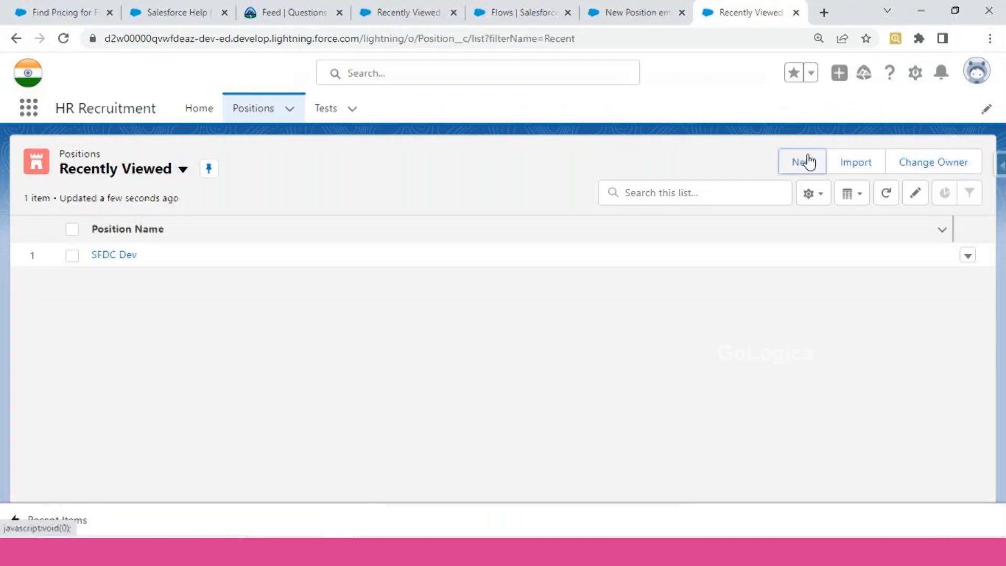
click(804, 162)
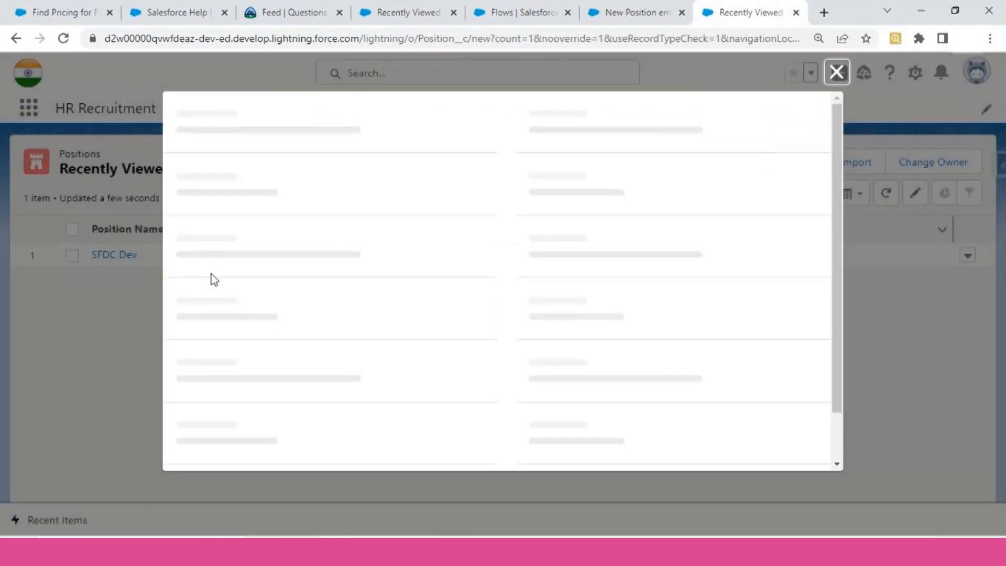
click(228, 219)
text(Python Developer)
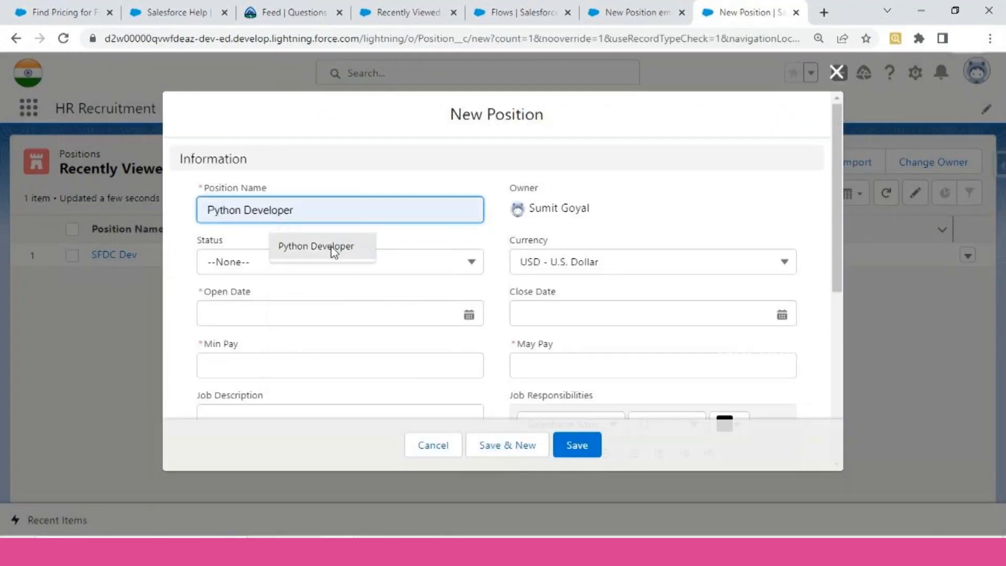
click(332, 248)
click(256, 273)
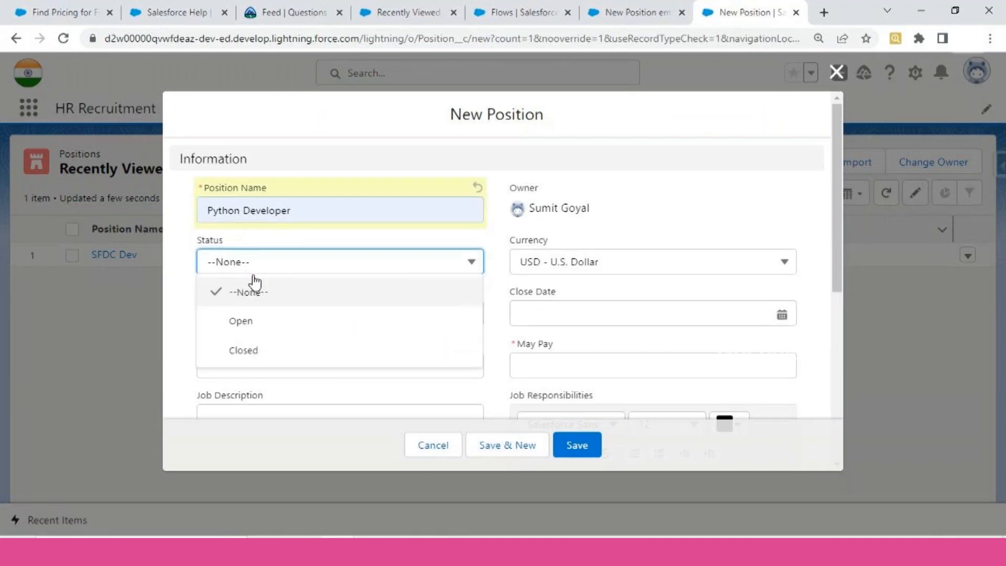
click(263, 328)
Set the new position's Open Date to 01/03/2023 and Close Date to 15/03/2023.
click(243, 317)
click(369, 97)
click(225, 365)
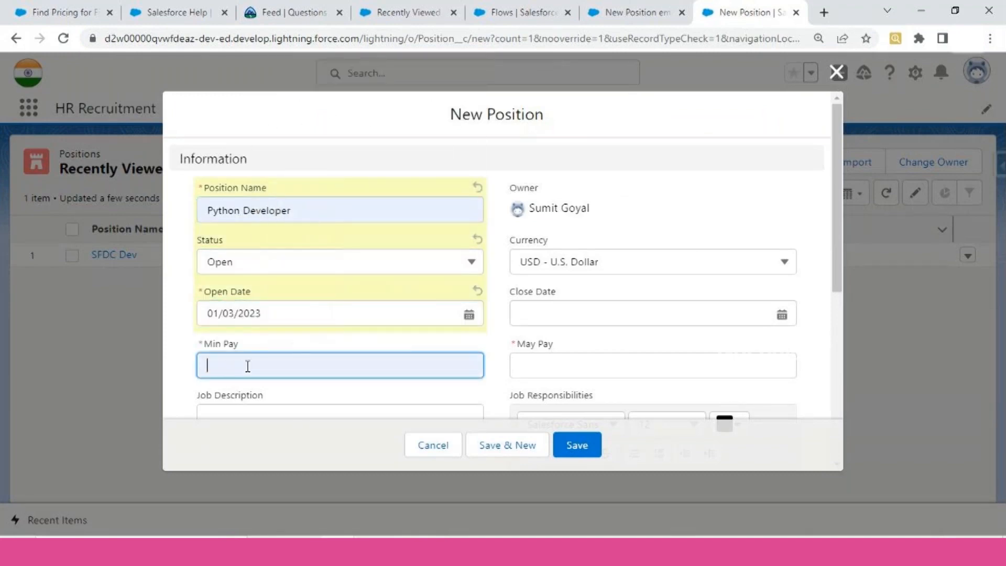
click(541, 313)
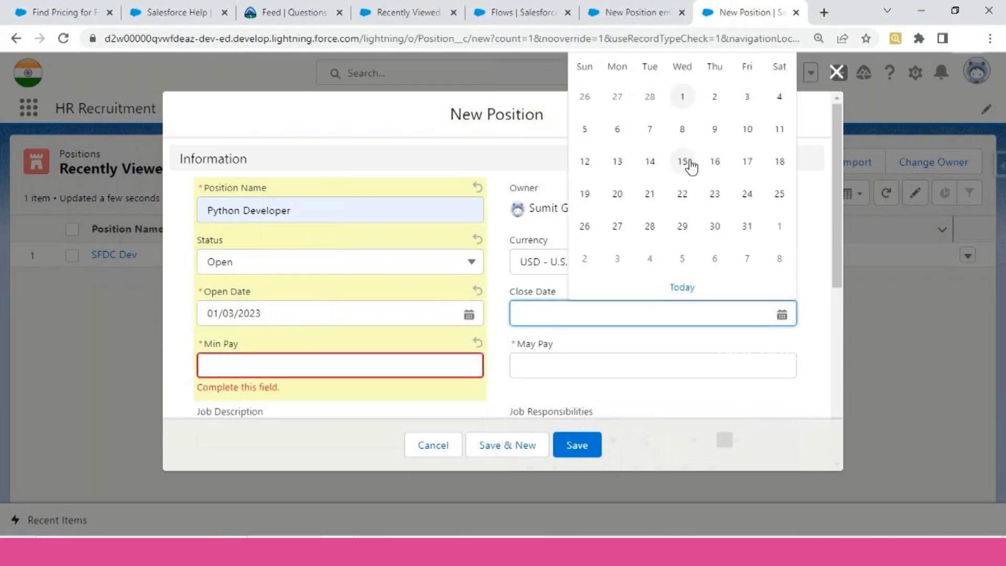
click(682, 161)
Set the position's currency to INR - Indian Rupee, with Min Pay 35000 and May Pay 45000.
click(293, 352)
text(3500)
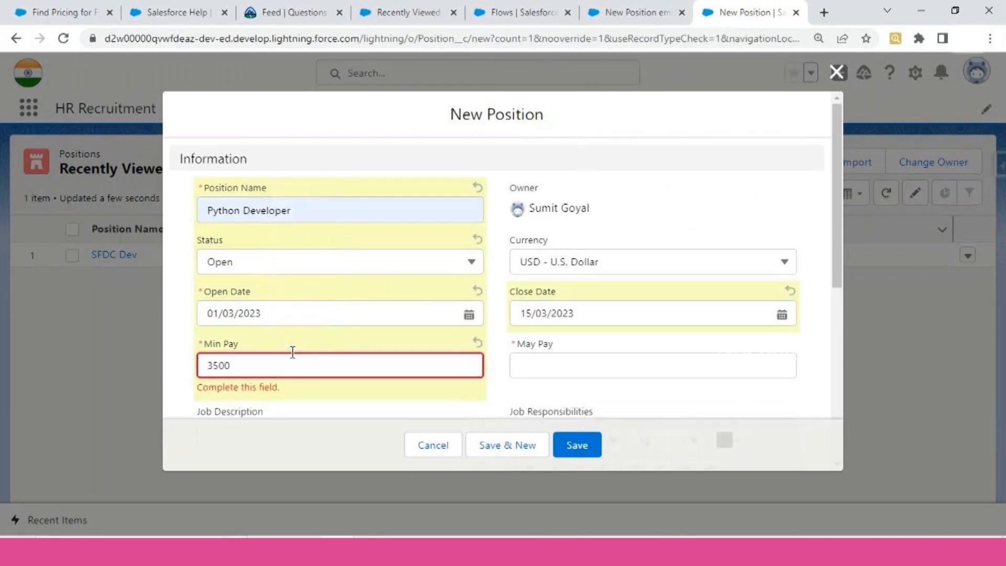
click(564, 262)
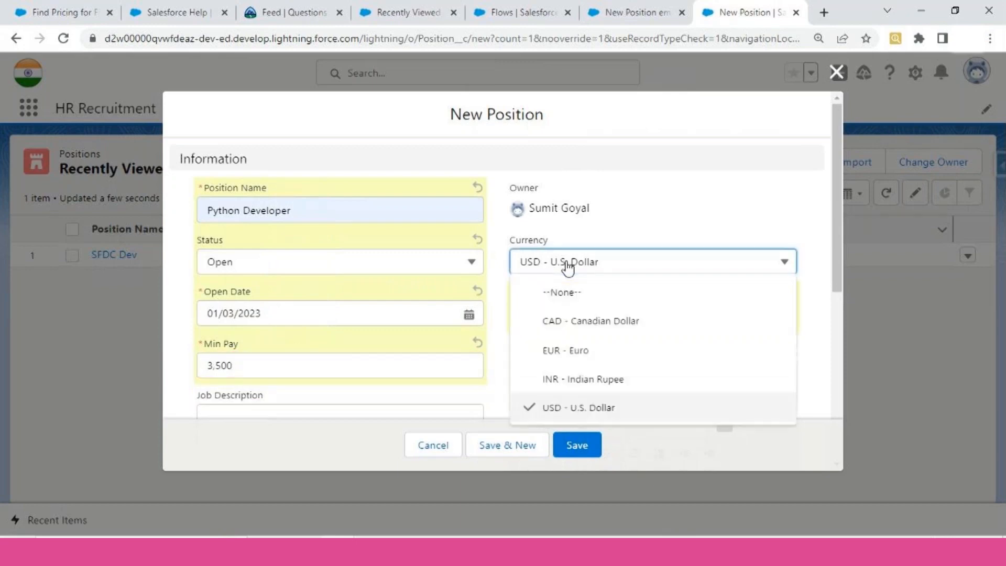
click(576, 386)
click(246, 370)
key(BackSpace)
key(BackSpace)
key(BackSpace)
key(BackSpace)
text(35000)
key(Tab)
text(45000)
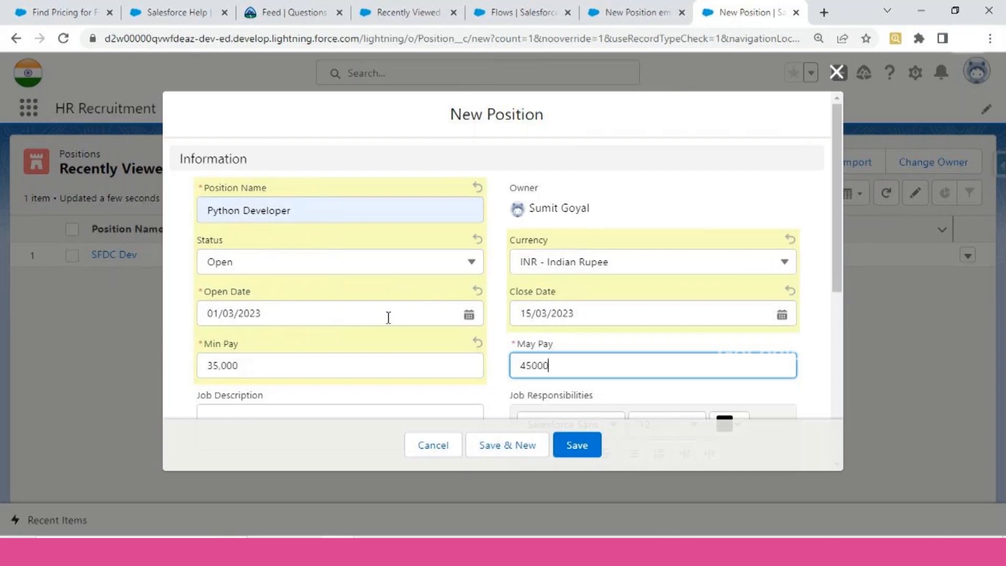
Mark the position as a Remote Job with Functional Area IT, Job Level IT2 and Location Hyderabad, and save the record.
scroll(288, 211, down, 6)
scroll(519, 335, down, 1)
click(203, 323)
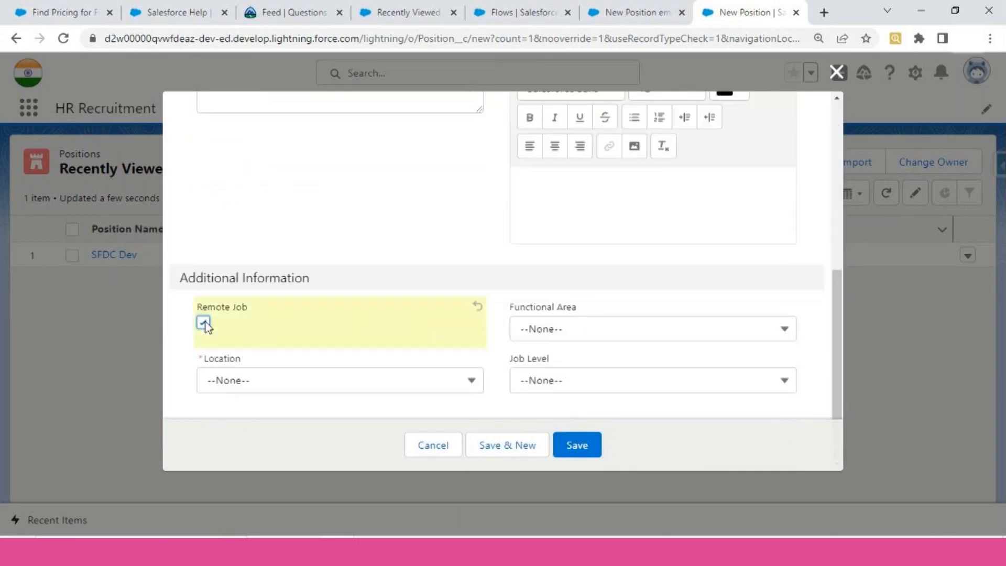
click(628, 330)
click(555, 388)
click(561, 385)
click(576, 214)
click(254, 391)
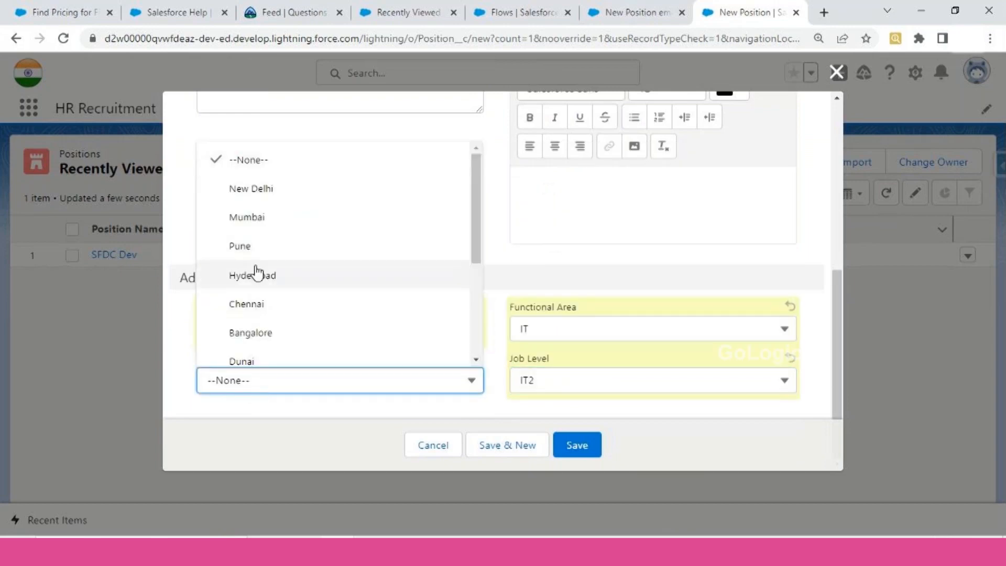
click(254, 273)
click(592, 451)
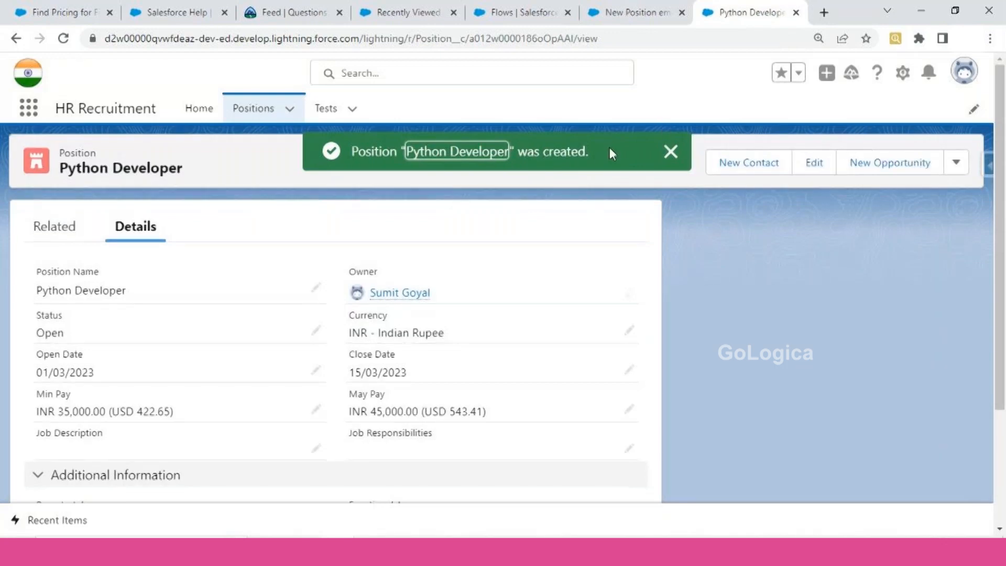
Open the Gmail inbox in a new browser tab to check for the alert email.
click(823, 13)
text(gmai)
key(Return)
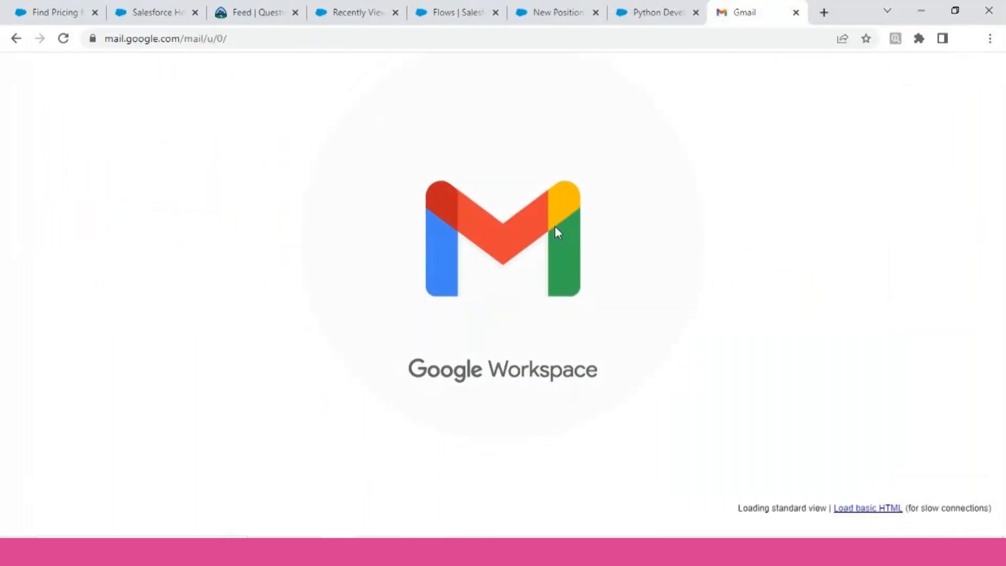
Find Users in Salesforce Setup and open the position owner's user record to check its email address.
click(656, 6)
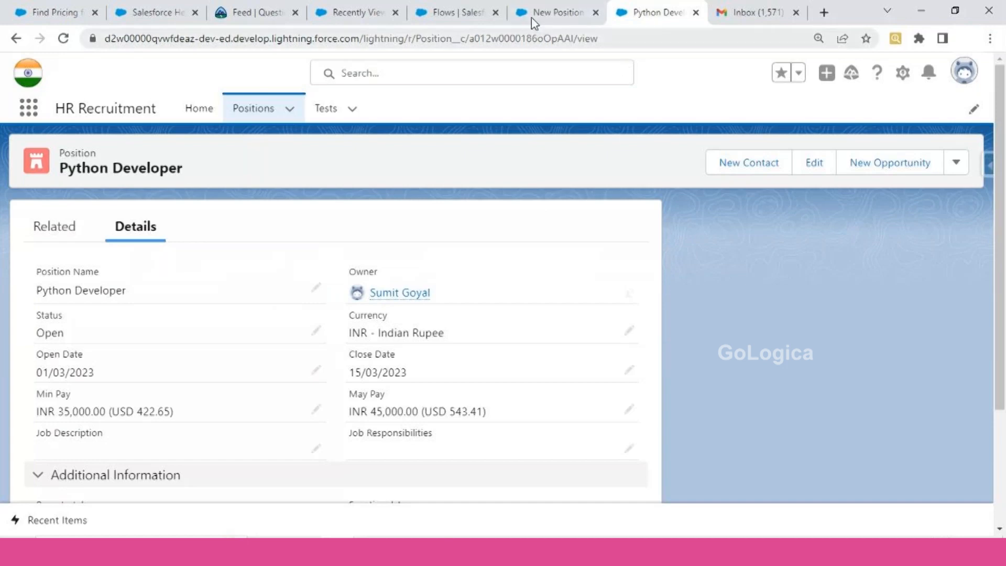
click(374, 11)
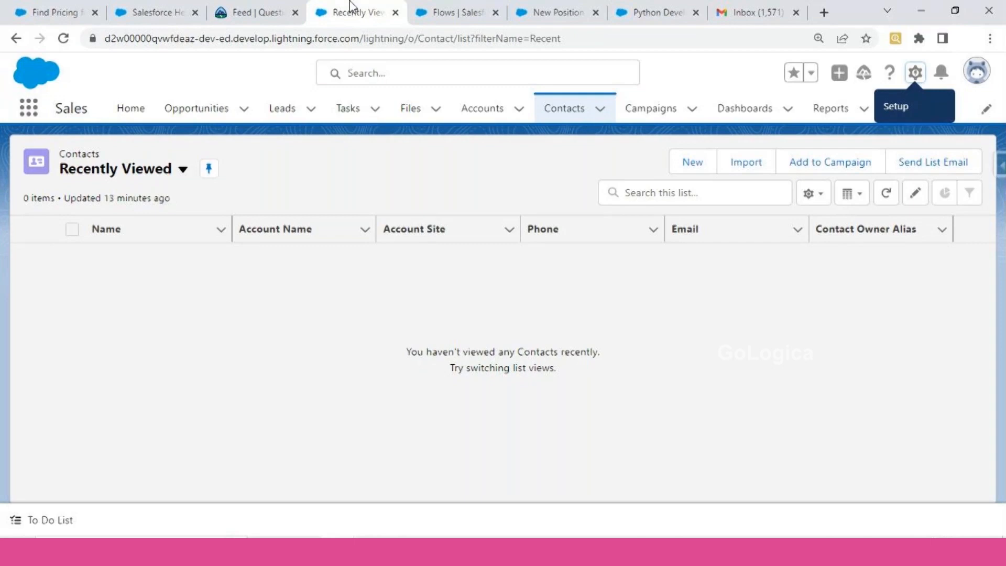
click(442, 6)
click(74, 148)
text(users)
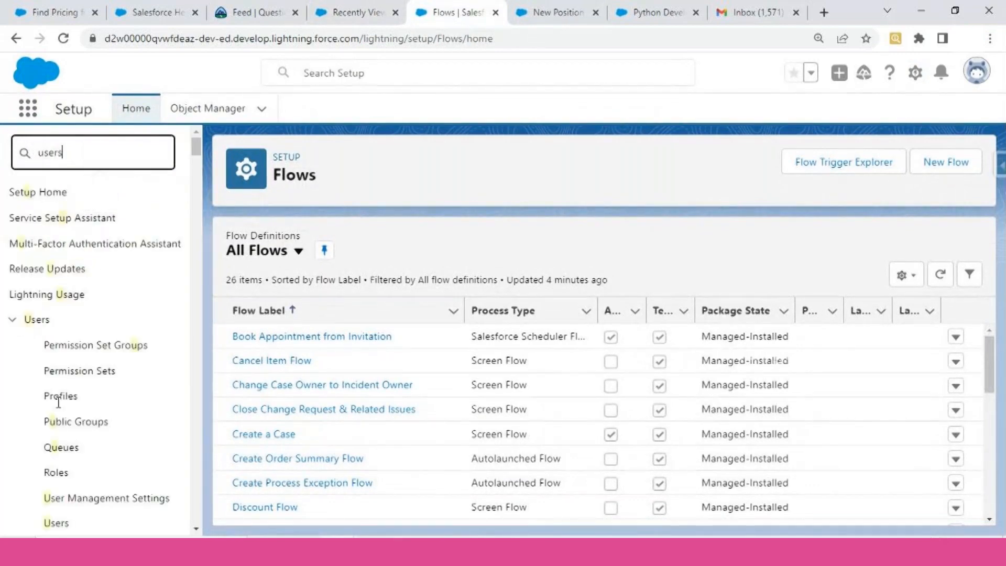
click(64, 398)
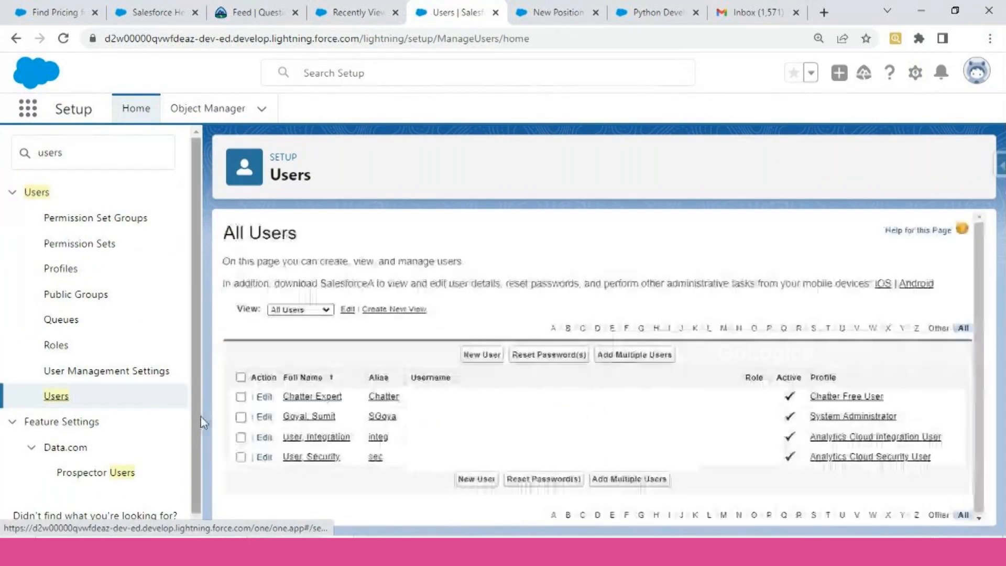
click(309, 417)
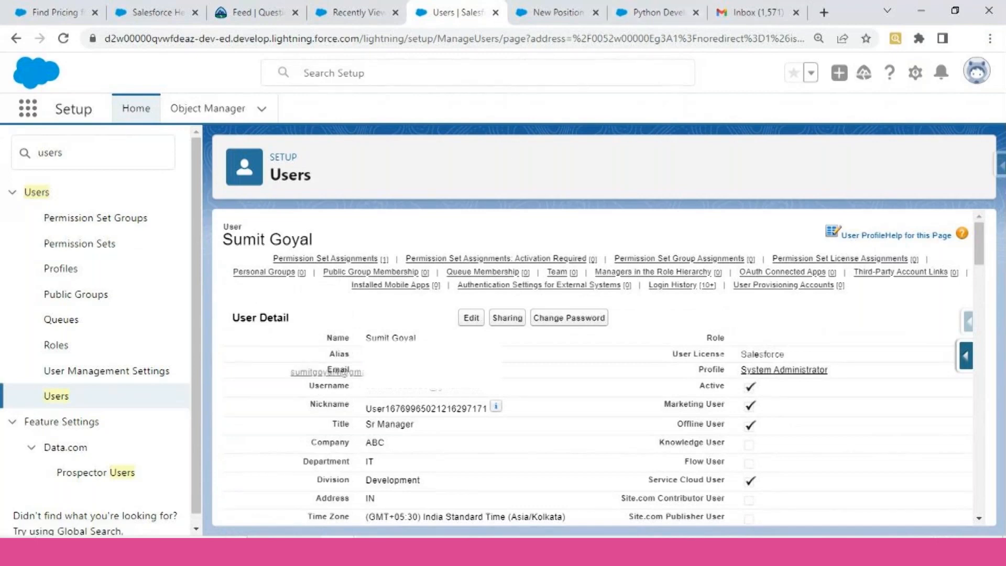
Return to Gmail, open the "Position registered successfully" email and read its body text.
click(749, 12)
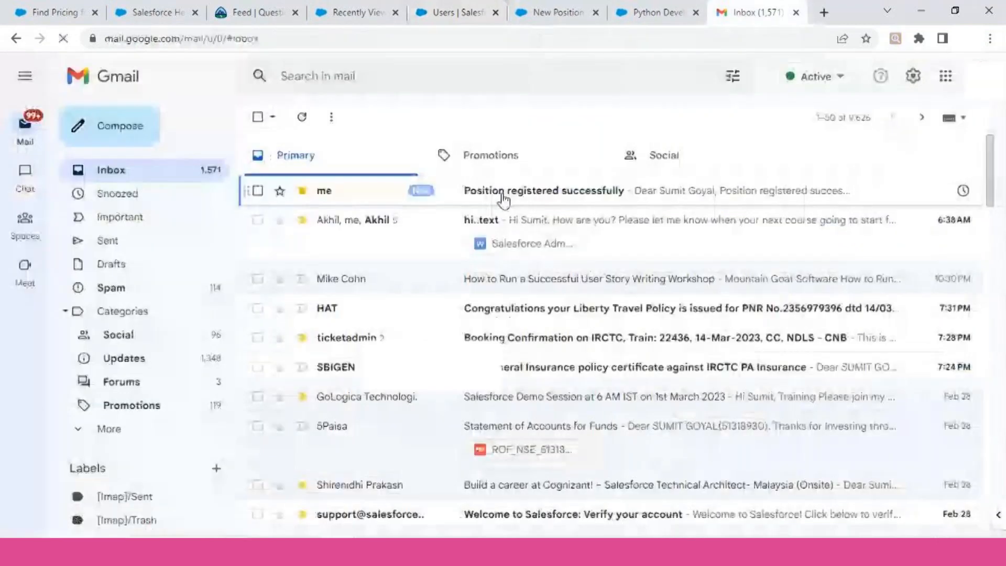
click(518, 199)
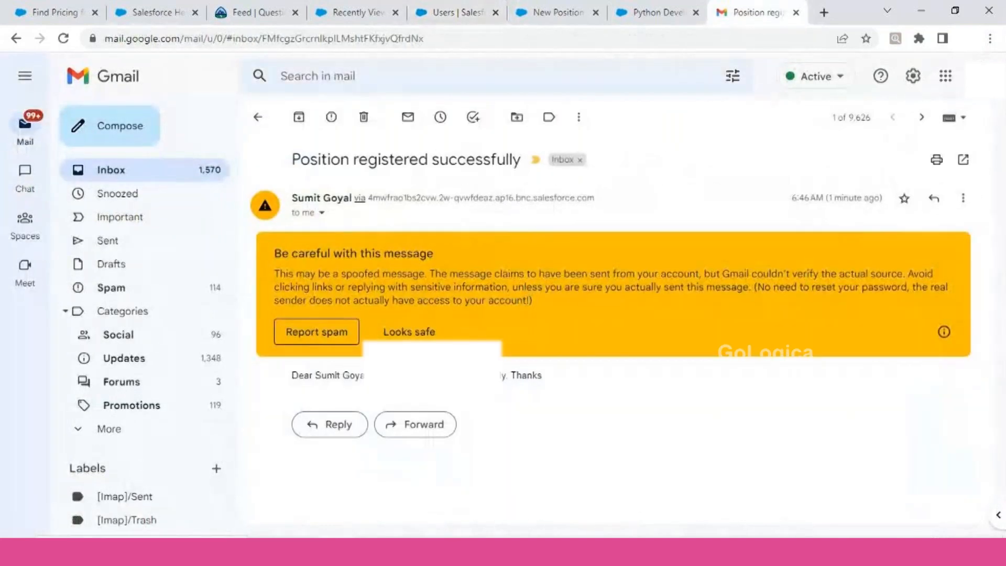
drag(292, 375, 568, 385)
Examine the sender and recipient details of the "Position registered successfully" email.
click(322, 212)
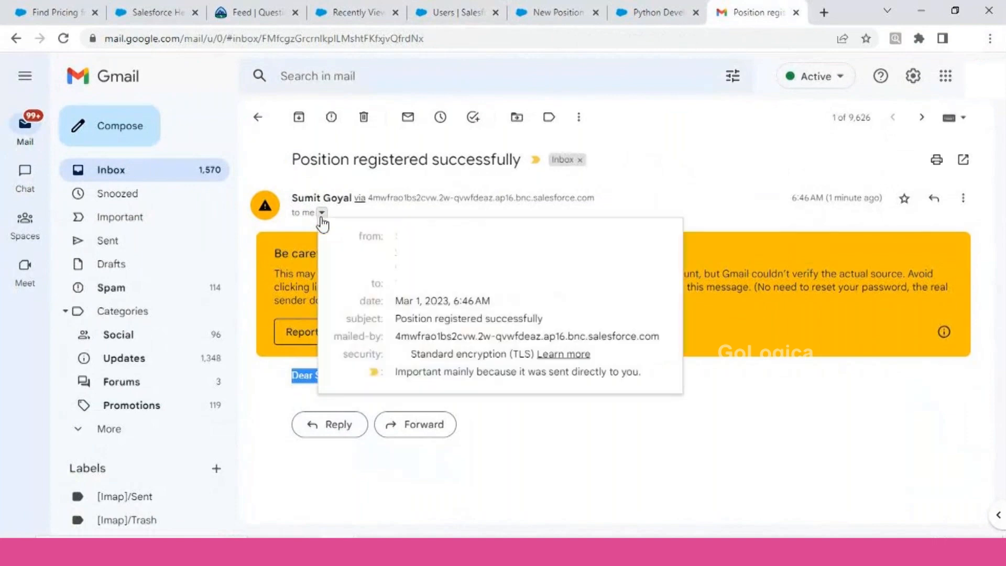
drag(464, 236, 583, 236)
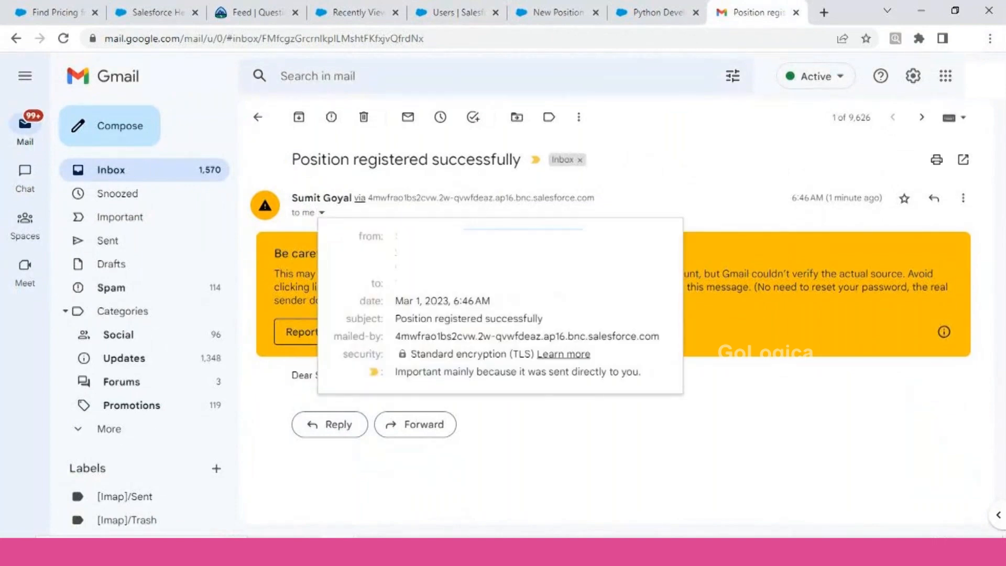
click(543, 288)
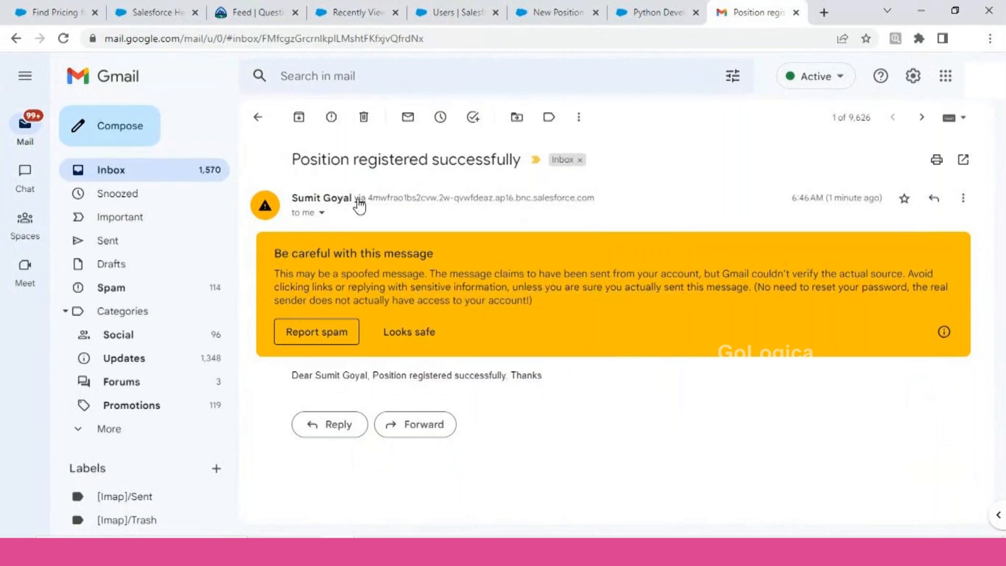
click(322, 212)
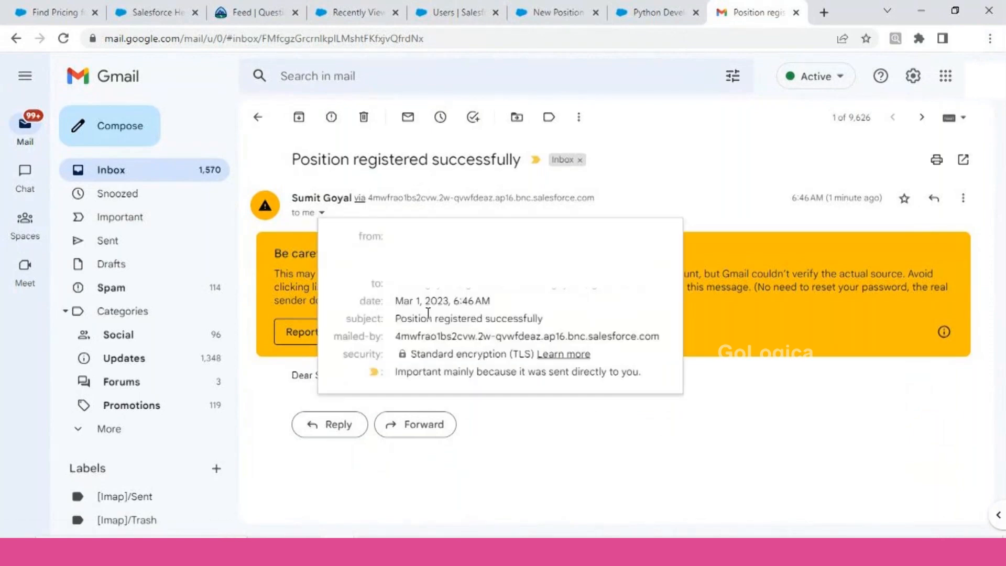
click(592, 516)
Check the email against the Python Developer position record, and close Gmail.
click(649, 11)
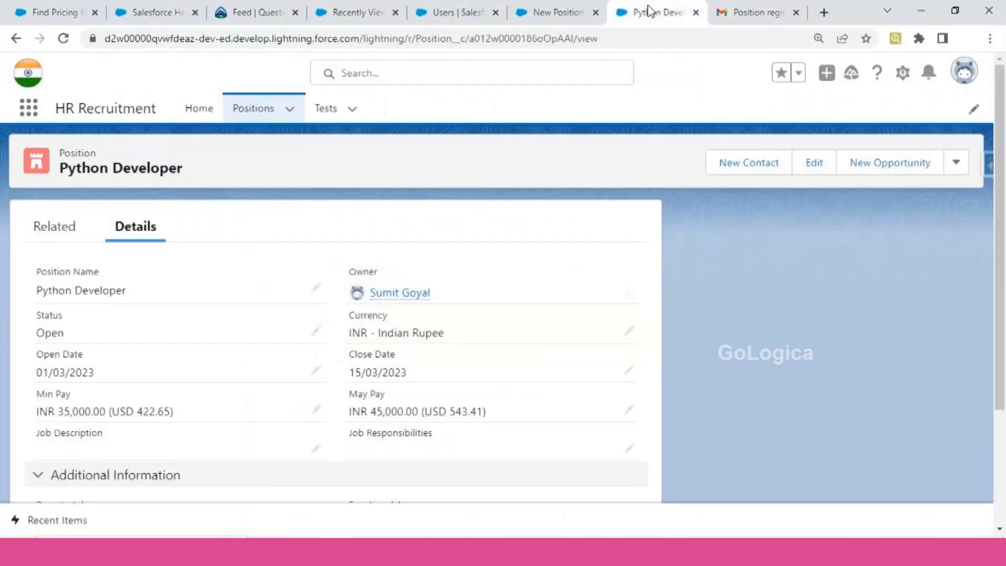
click(755, 11)
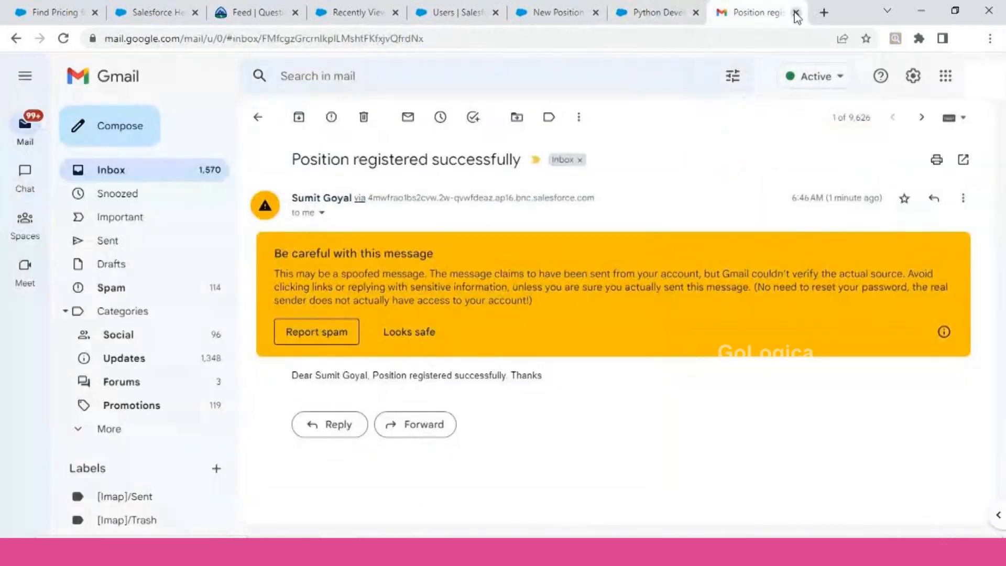
click(795, 12)
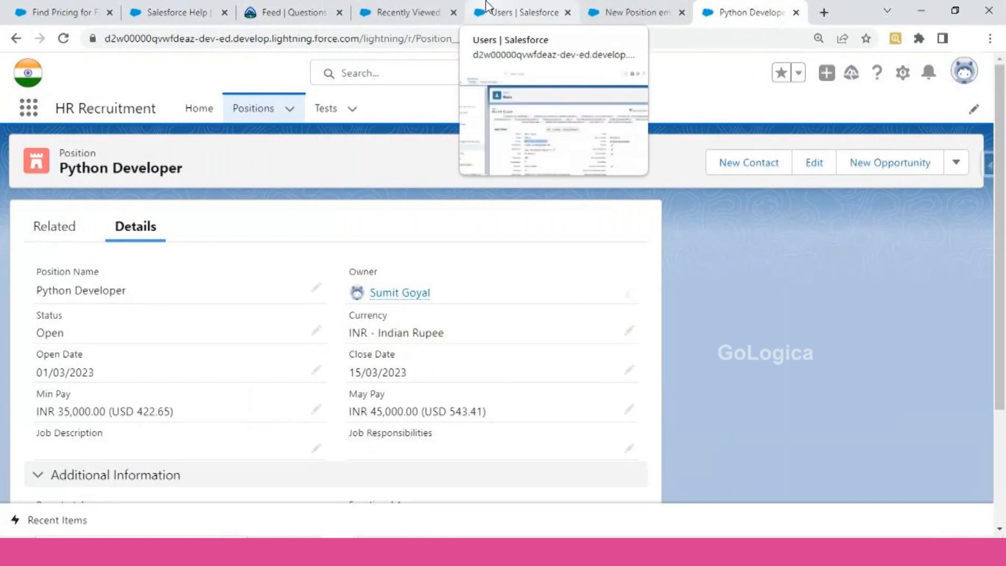
Review the New Position emailflow, the owner's user record and the Python Developer position record.
click(634, 12)
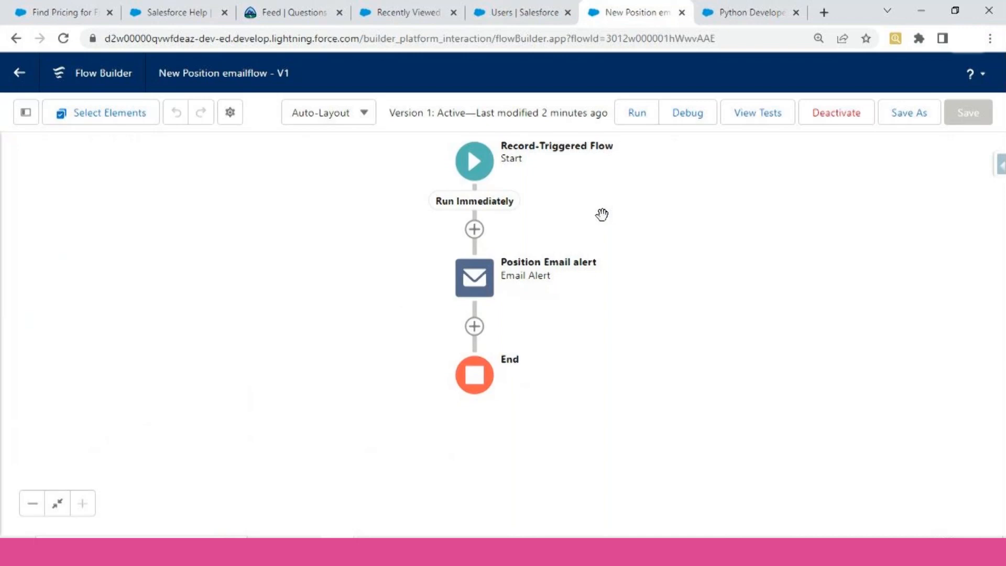
click(495, 10)
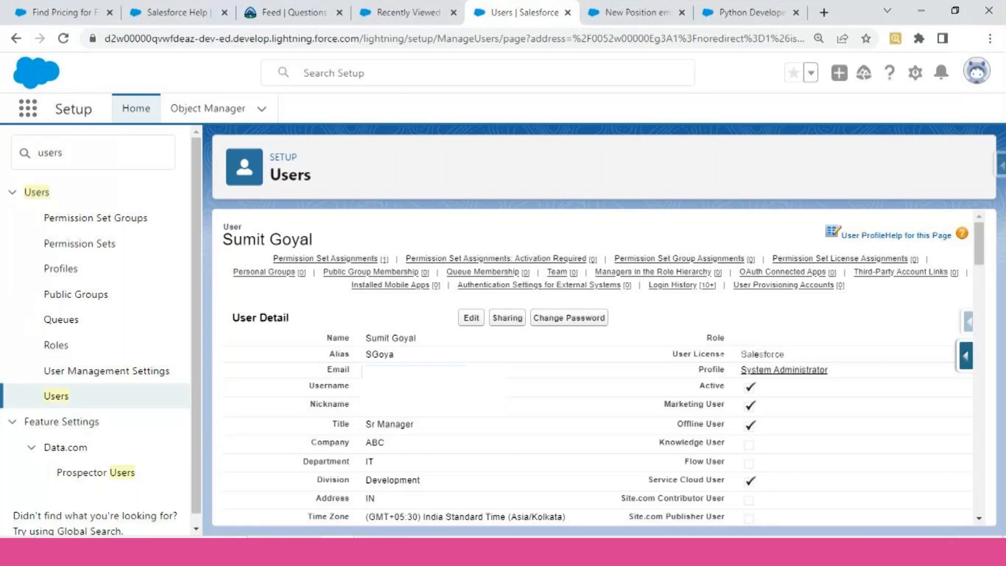
click(749, 8)
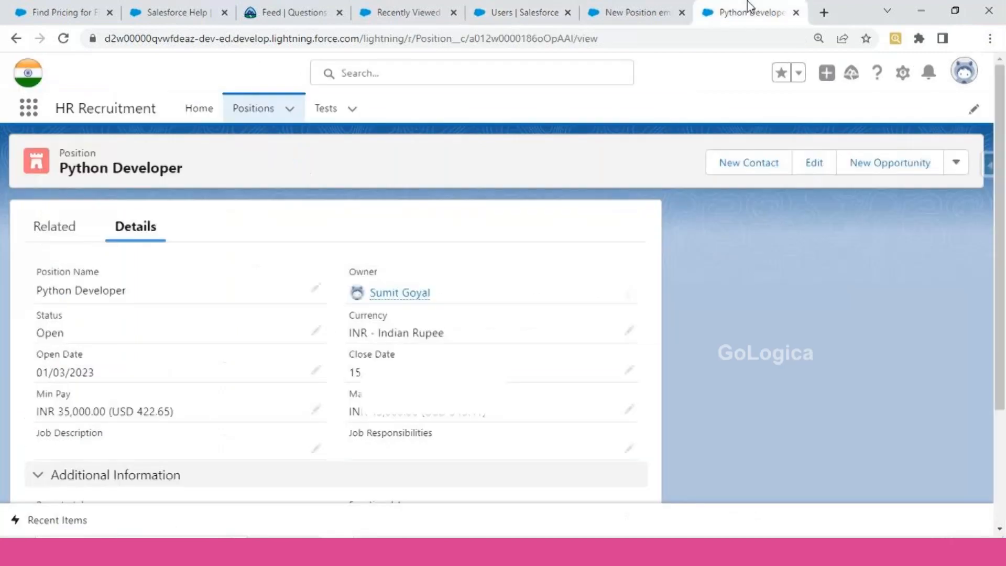